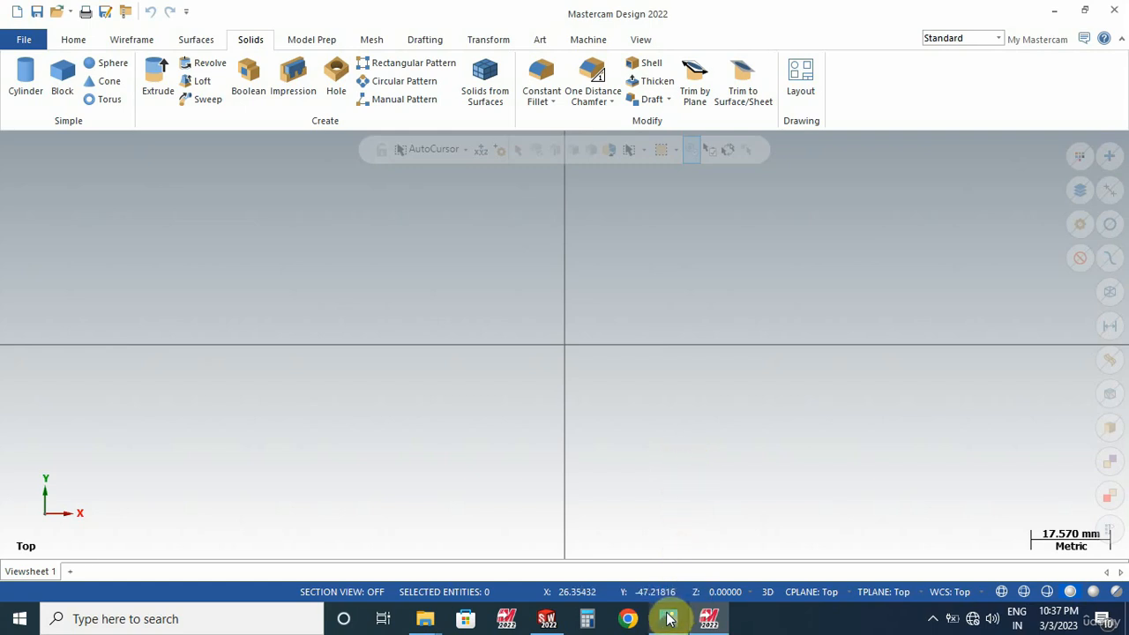
Step: Consult the reference drawing of the part and sketch a centre-anchored rectangle about 89 by 47 mm at the origin
mouse_move(668, 618)
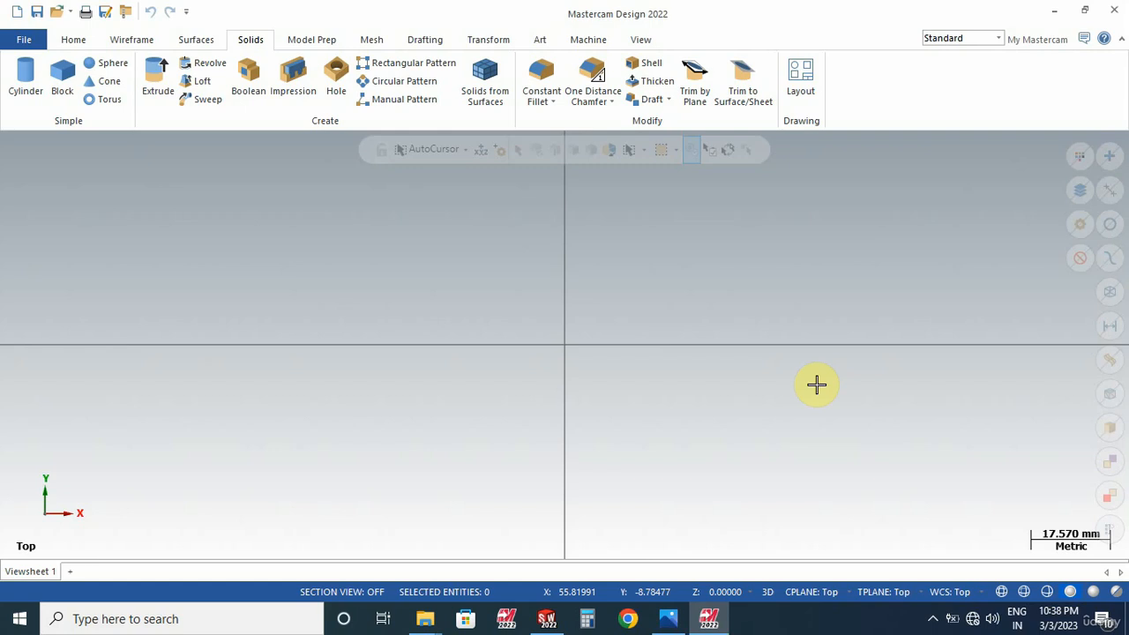
left_click(669, 618)
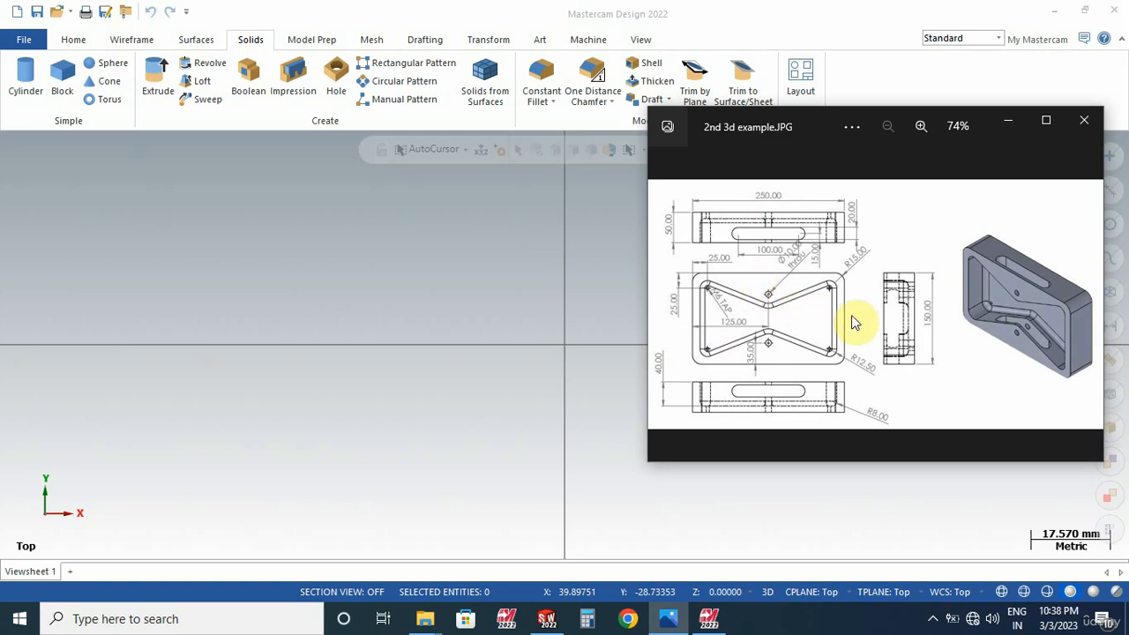
left_click(1008, 126)
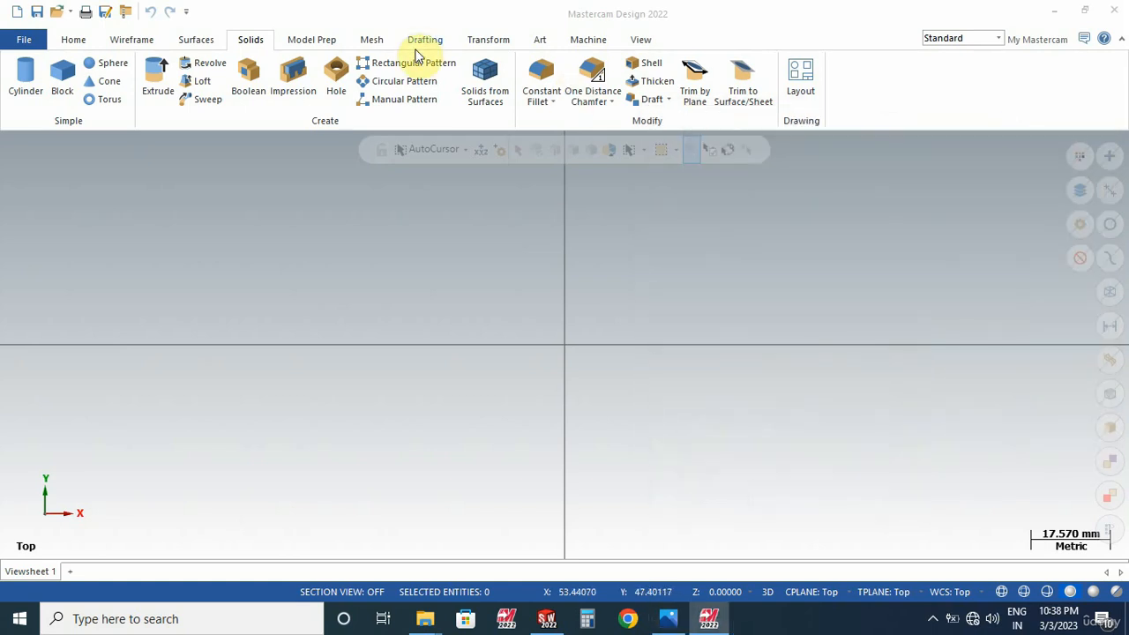
left_click(131, 39)
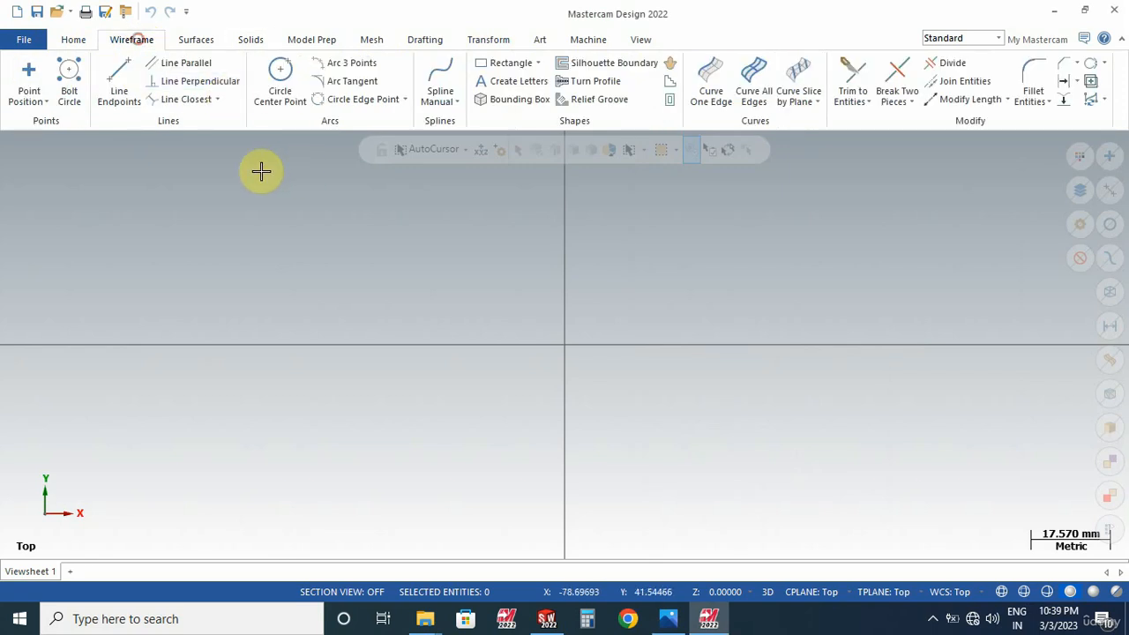
left_click(500, 63)
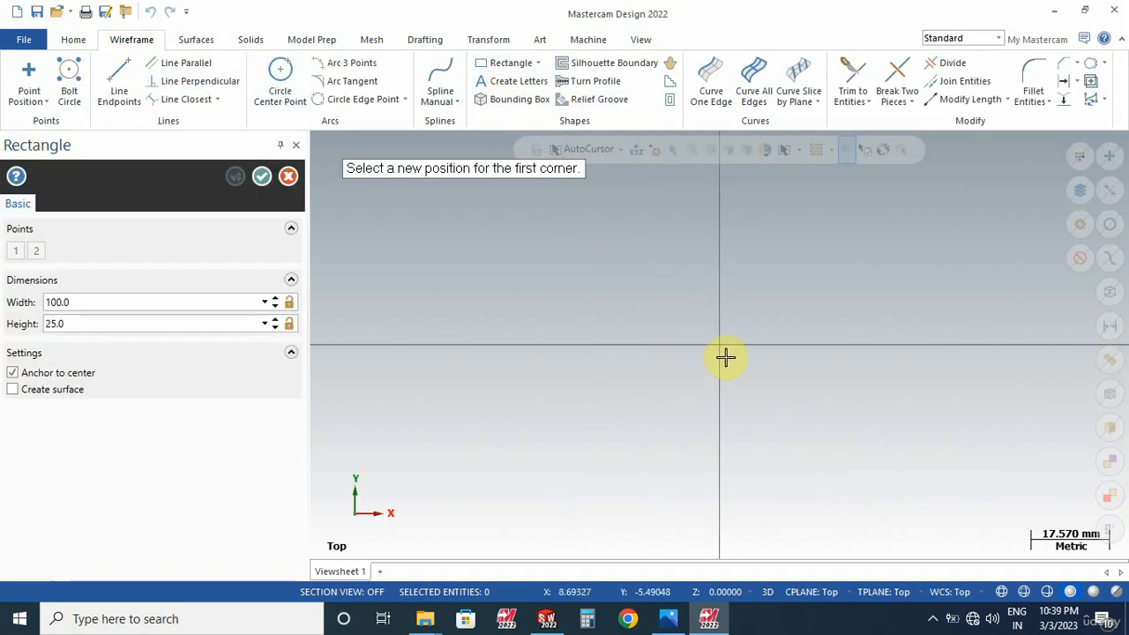
left_click(720, 346)
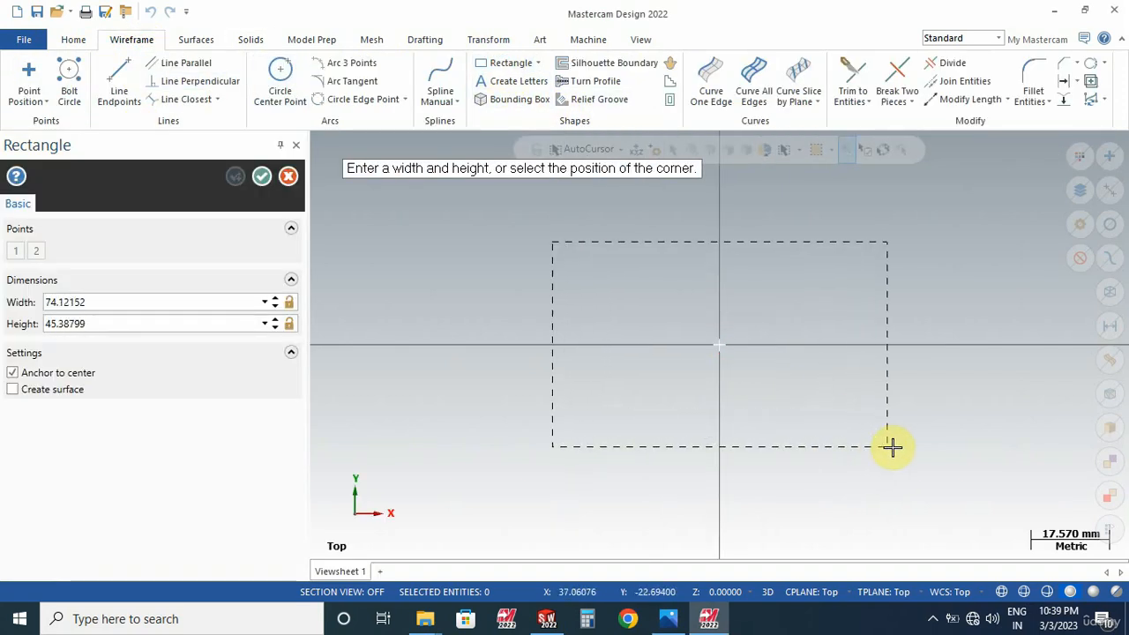
left_click(920, 451)
Step: Set the rectangle's height to 200 mm and its width to 250 mm, and finish the rectangle
double_click(115, 323)
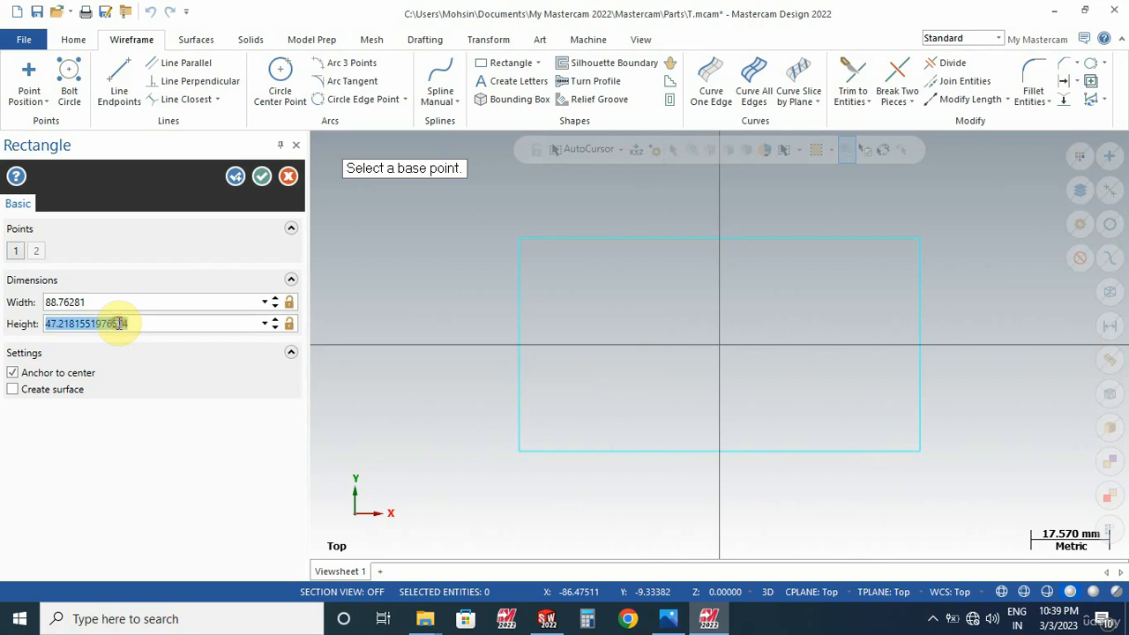
type("200")
key("Return")
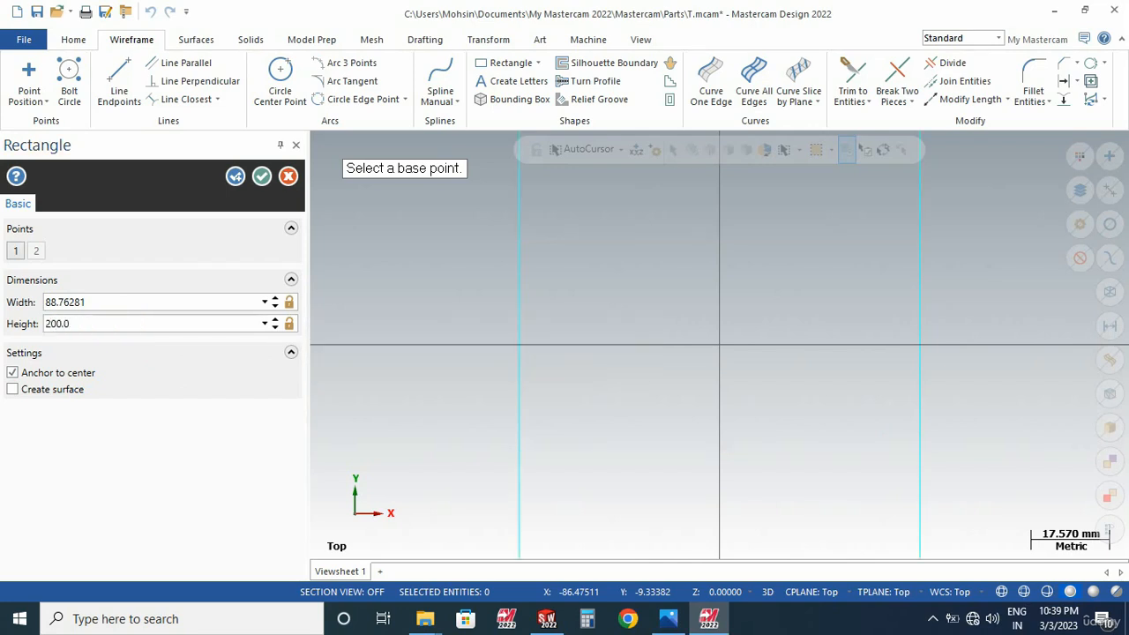
double_click(97, 301)
type("250")
key("Return")
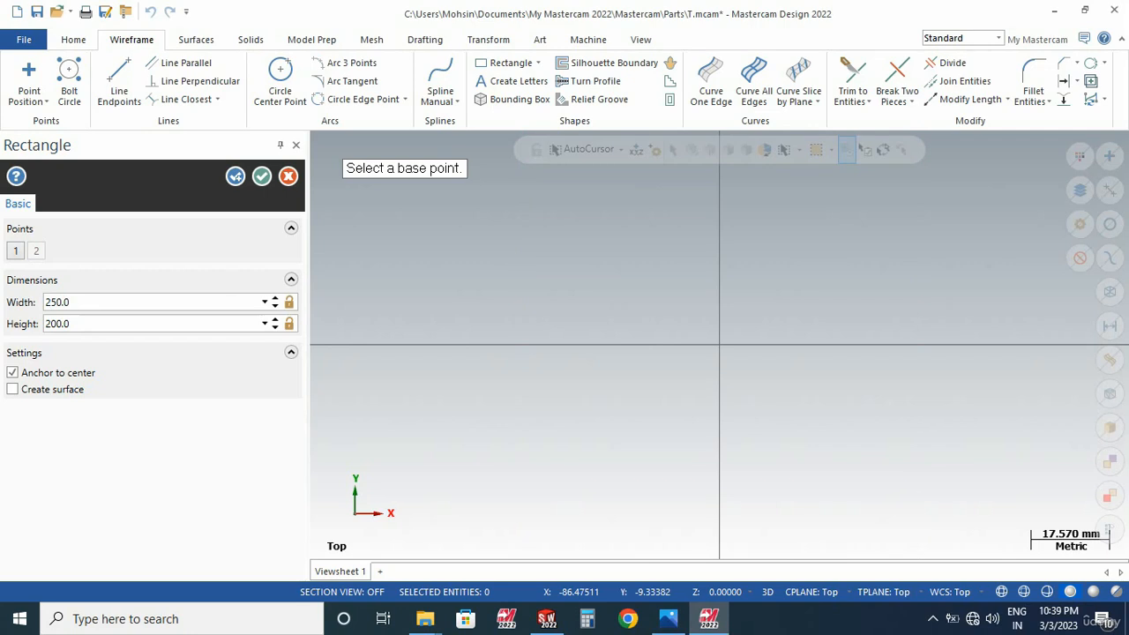
left_click(261, 177)
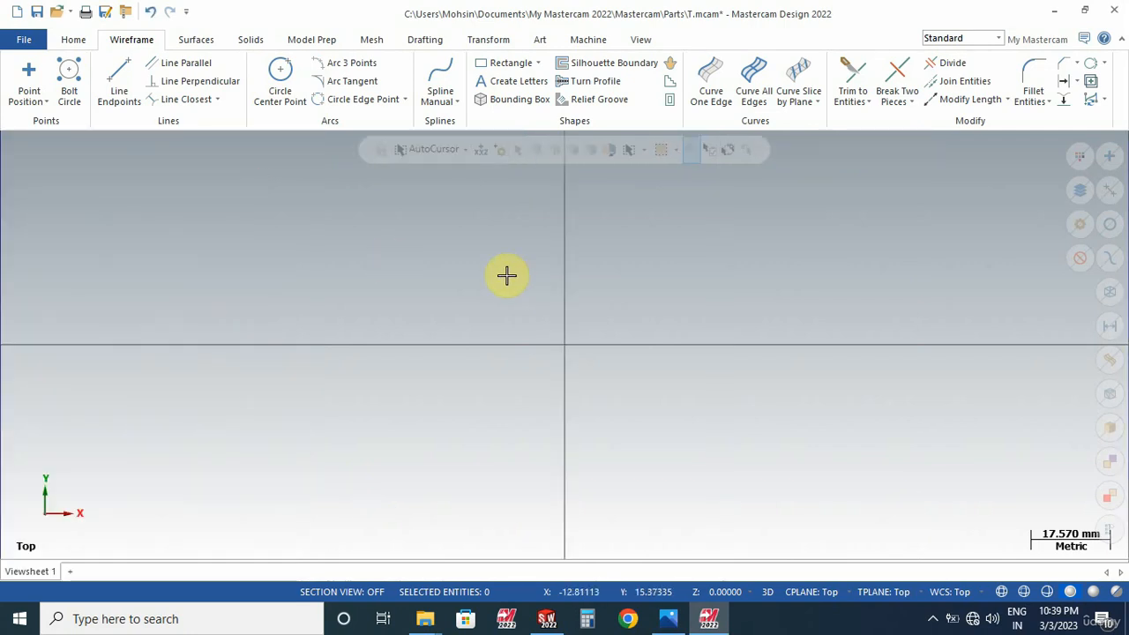
right_click(506, 276)
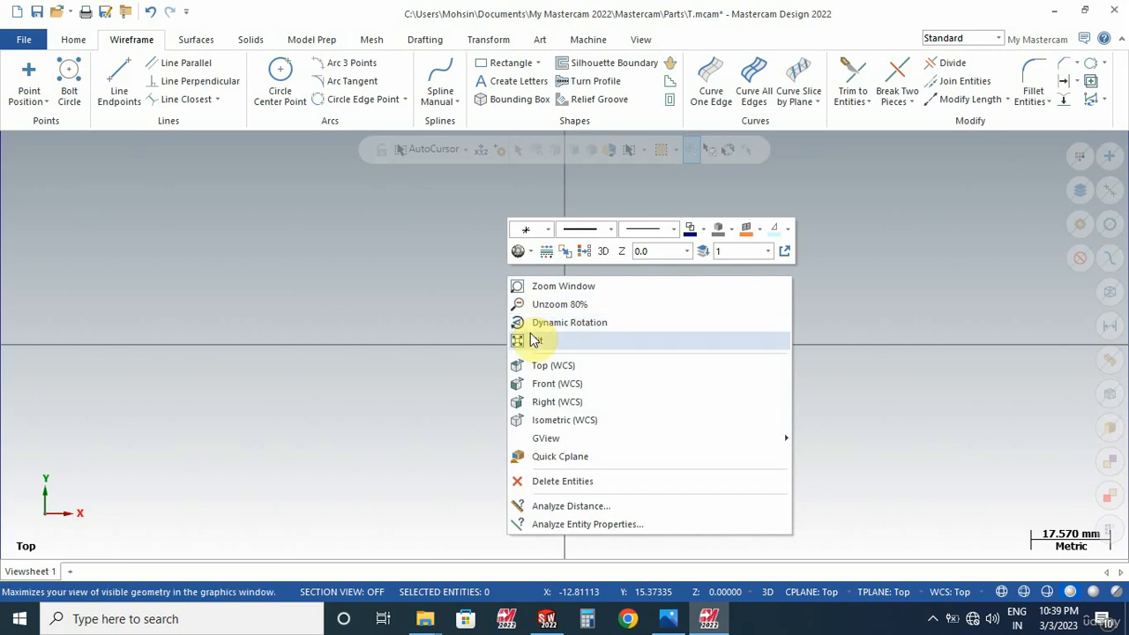
left_click(534, 341)
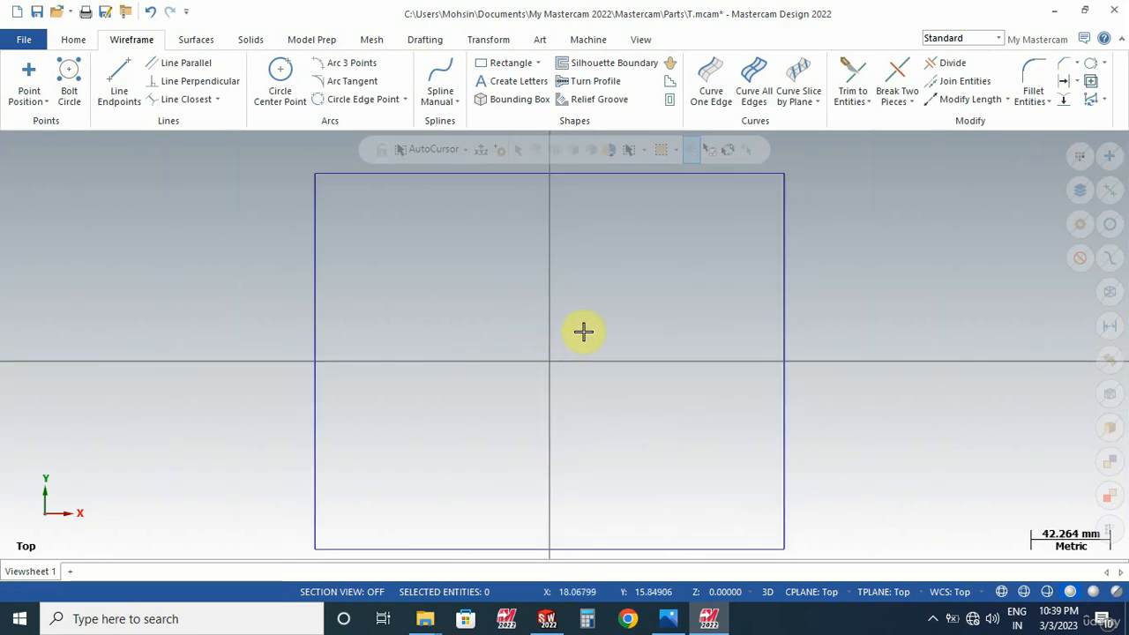
Step: Fillet all corners of the rectangle chain with a 15 mm radius, as given in the reference drawing
left_click(668, 618)
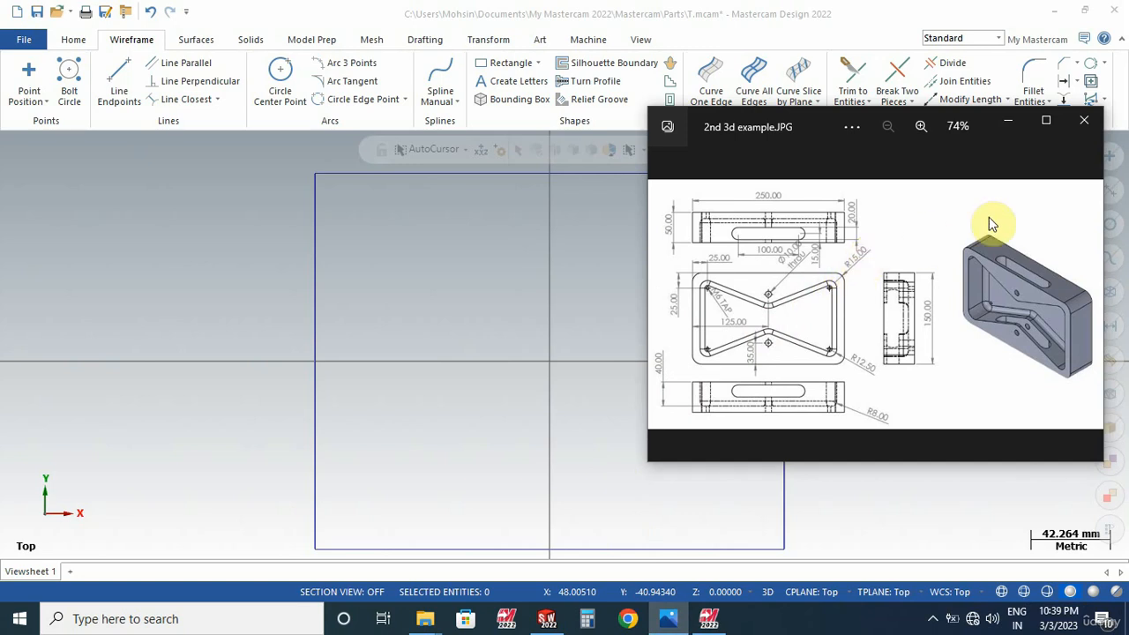
left_click(1005, 128)
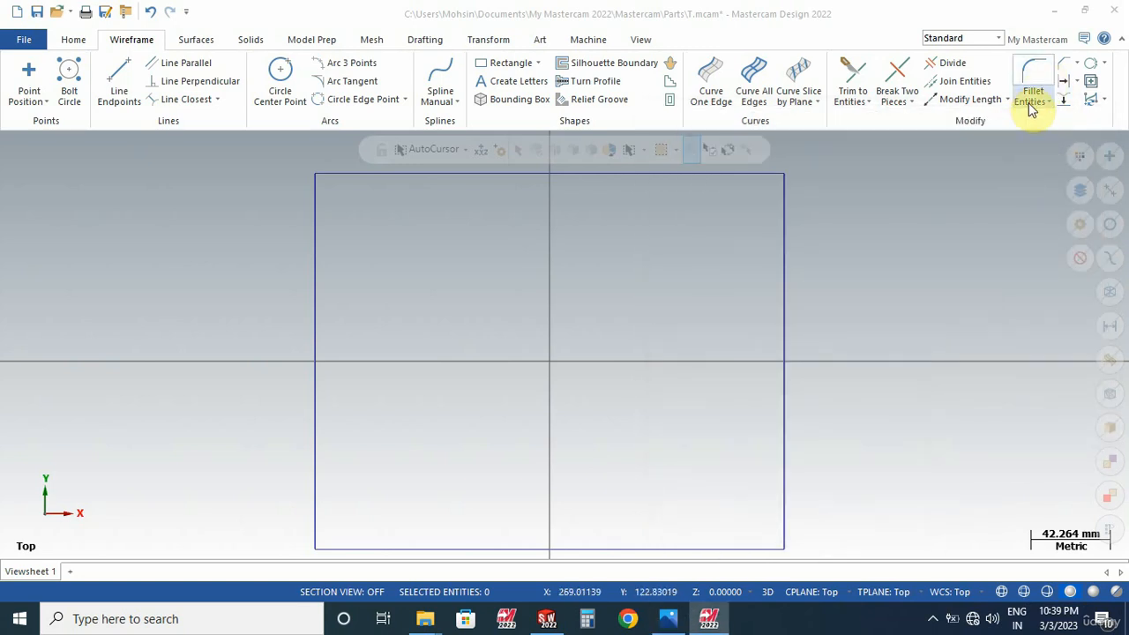
left_click(1048, 125)
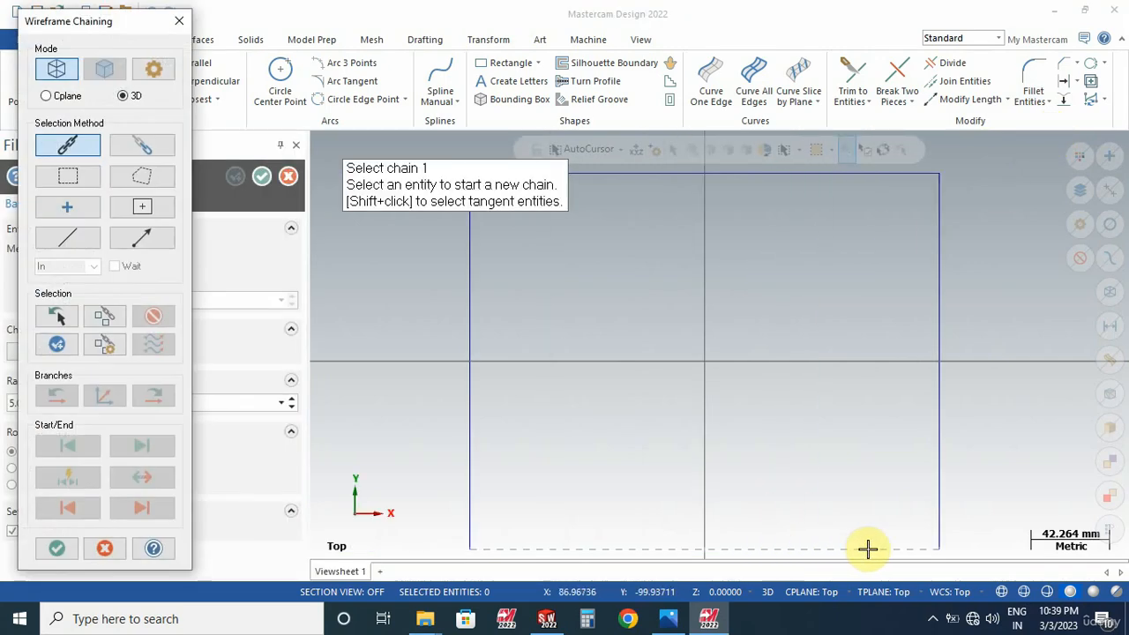
left_click(873, 548)
left_click(55, 547)
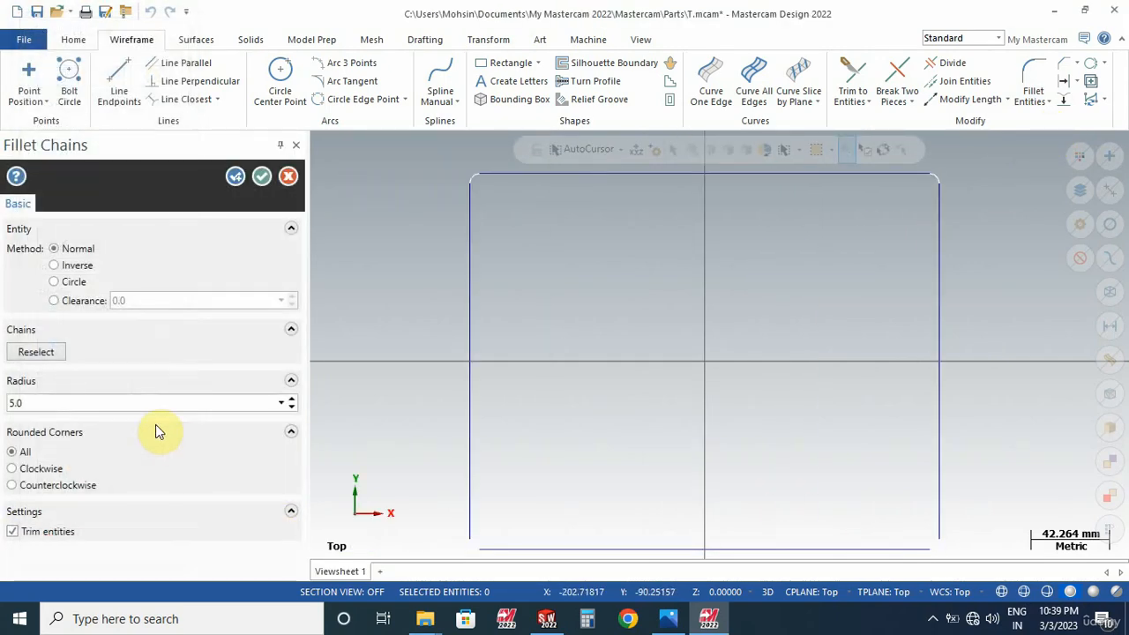
type("15")
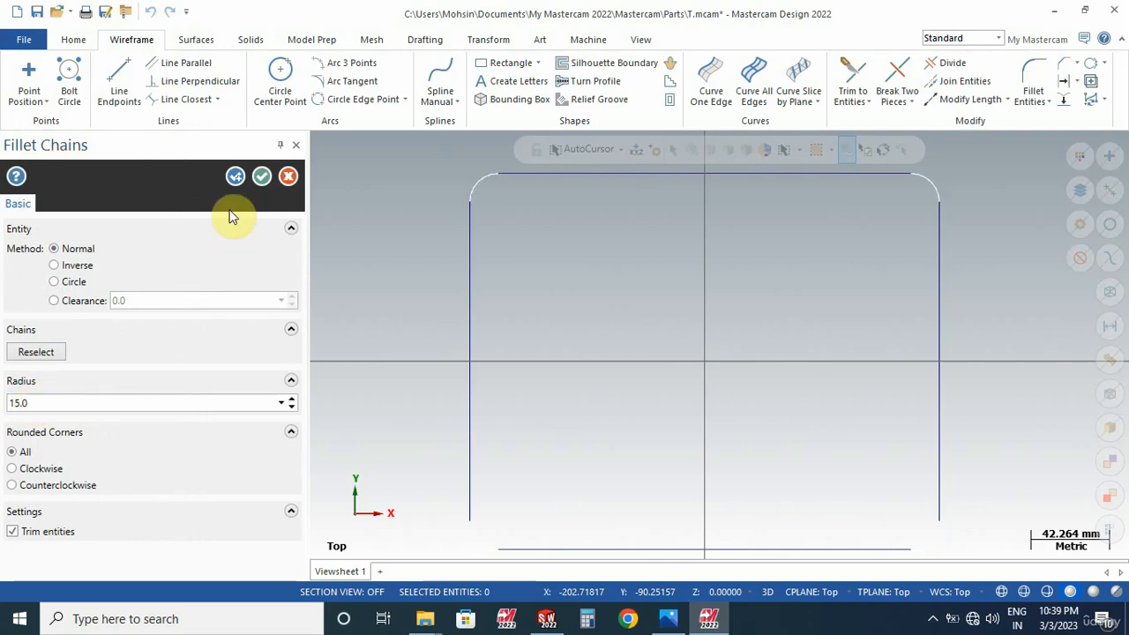
left_click(261, 177)
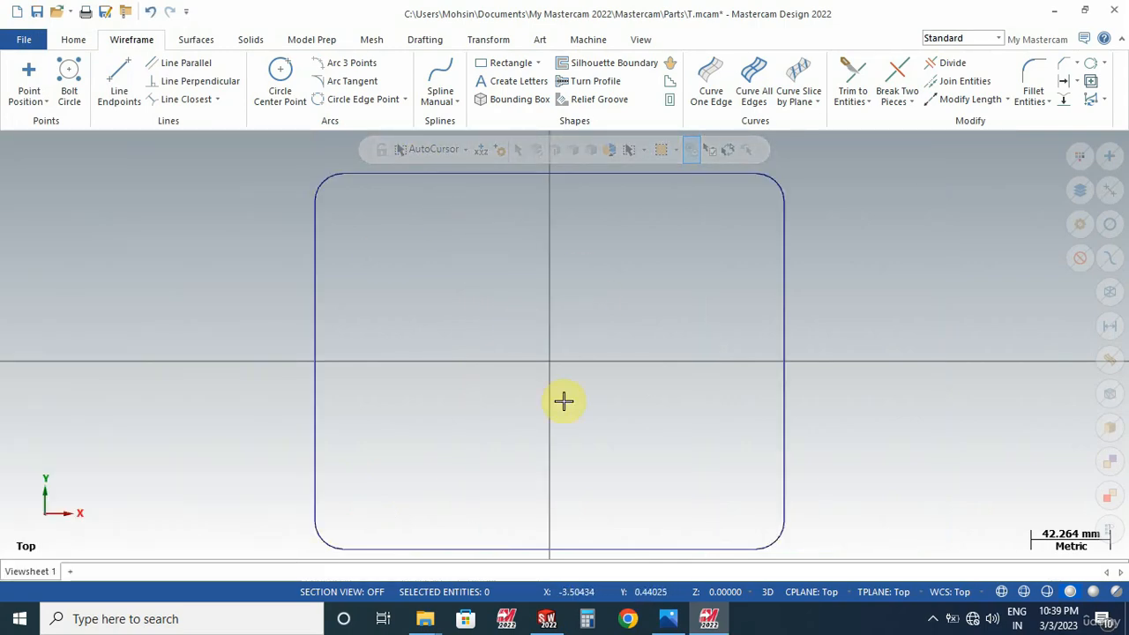
Step: Extrude the rounded rectangle chain 50 mm downward as a new solid body
left_click(670, 617)
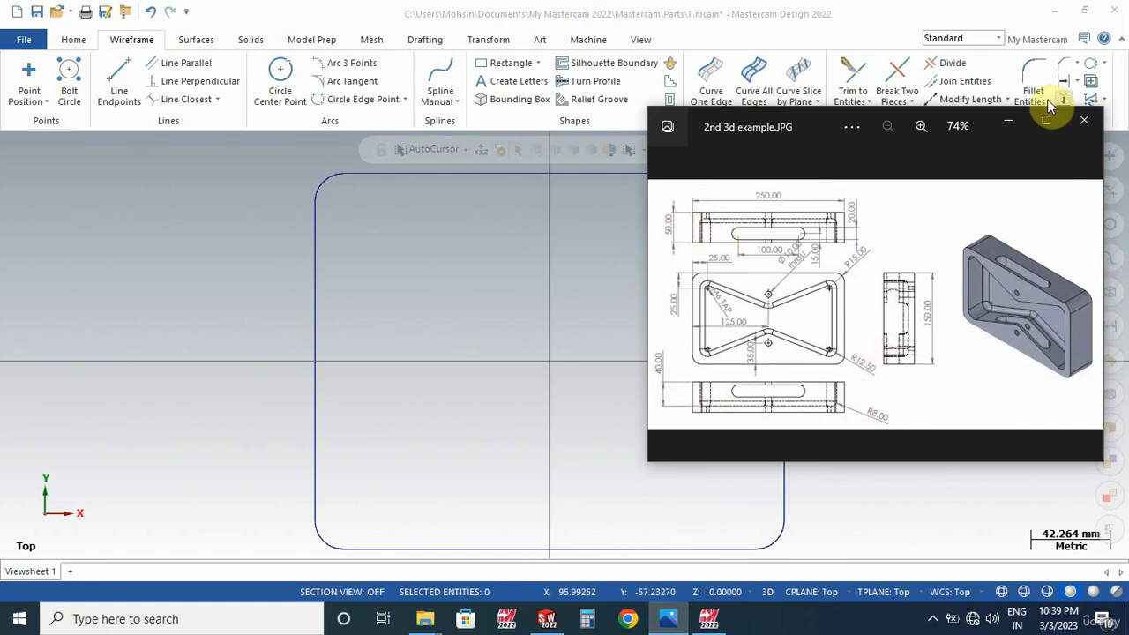
left_click(1010, 121)
middle_click_drag(227, 298, 244, 246)
scroll(682, 252, "down", 4)
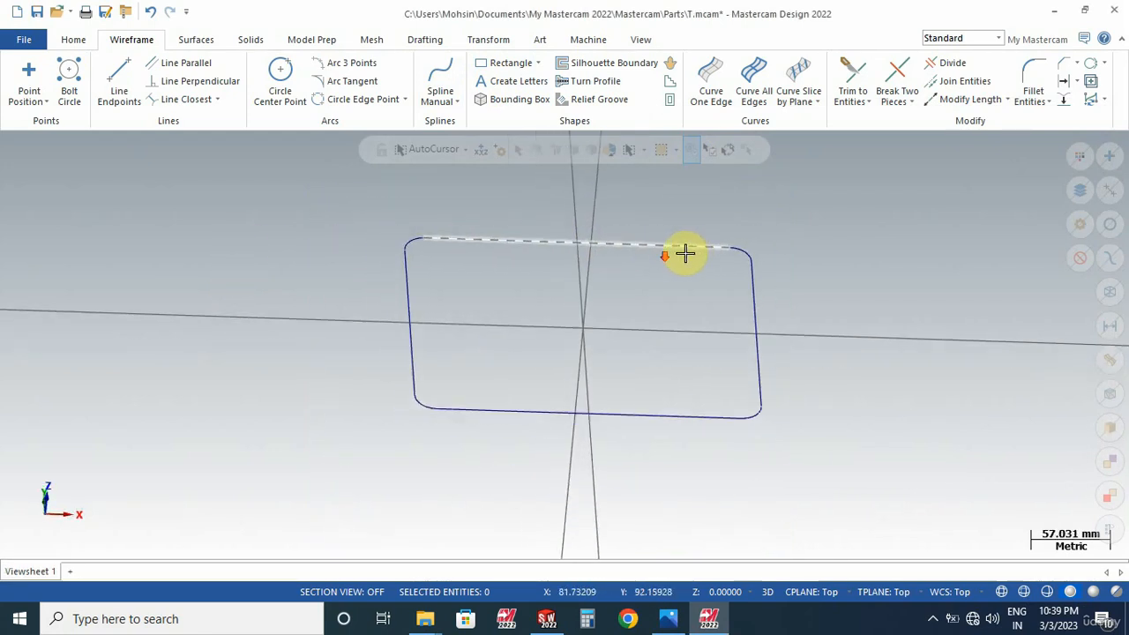
left_click(251, 39)
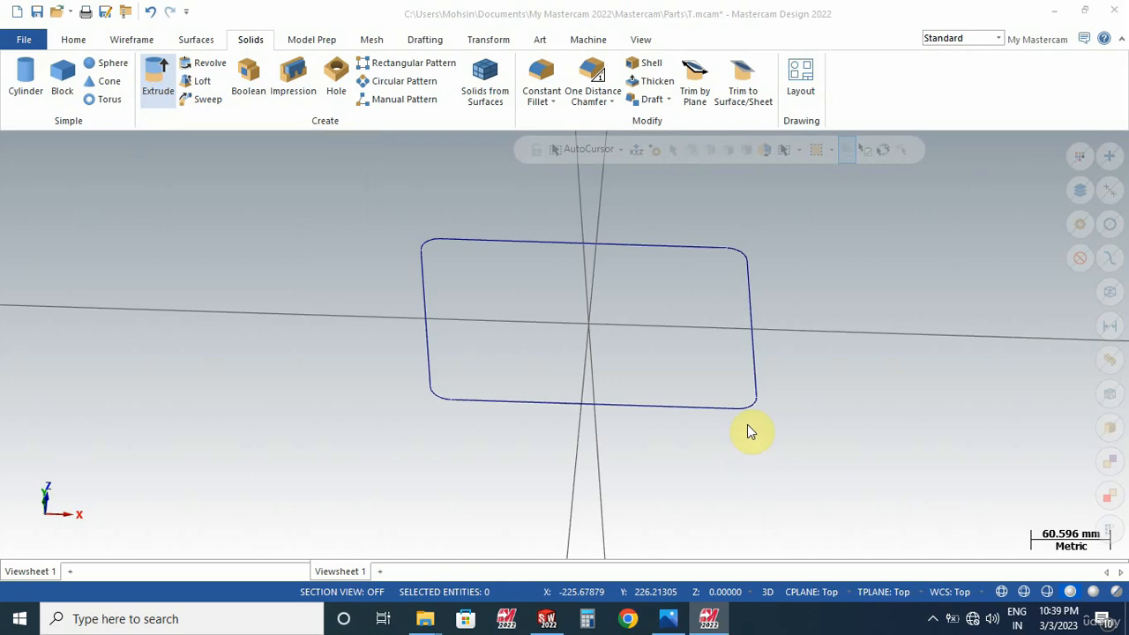
left_click(871, 408)
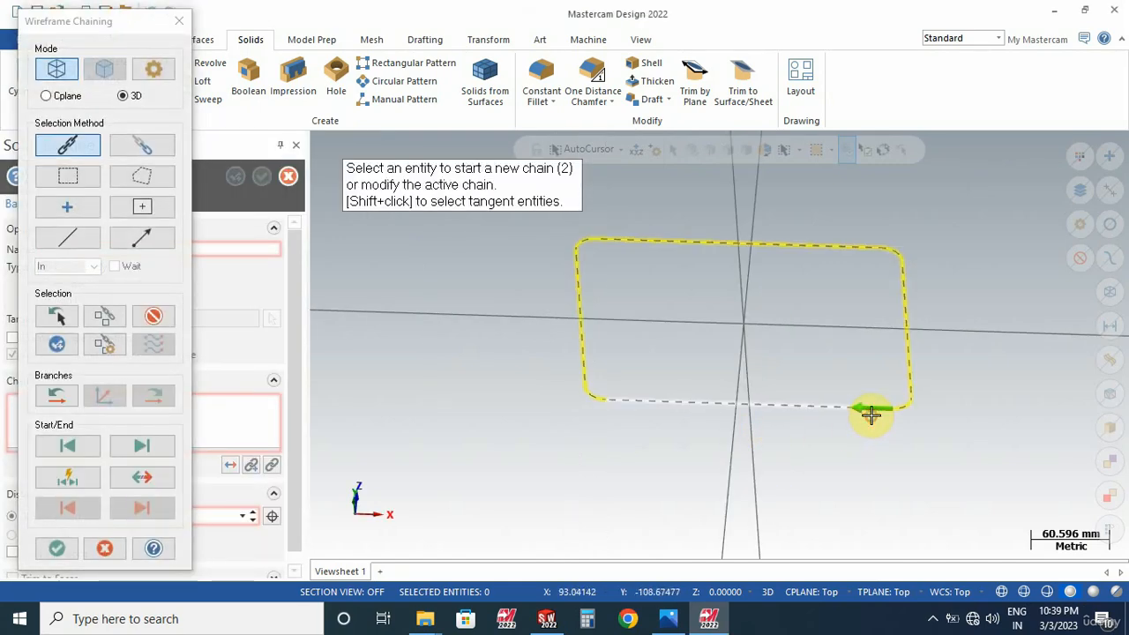
left_click(56, 547)
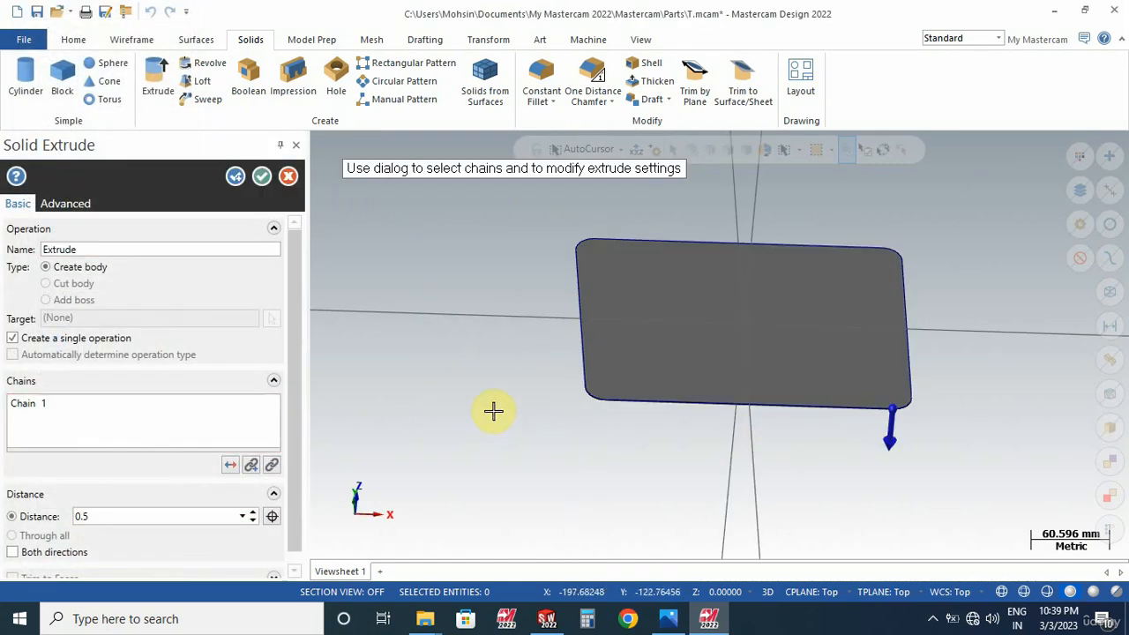
middle_click_drag(494, 408, 509, 367)
double_click(137, 516)
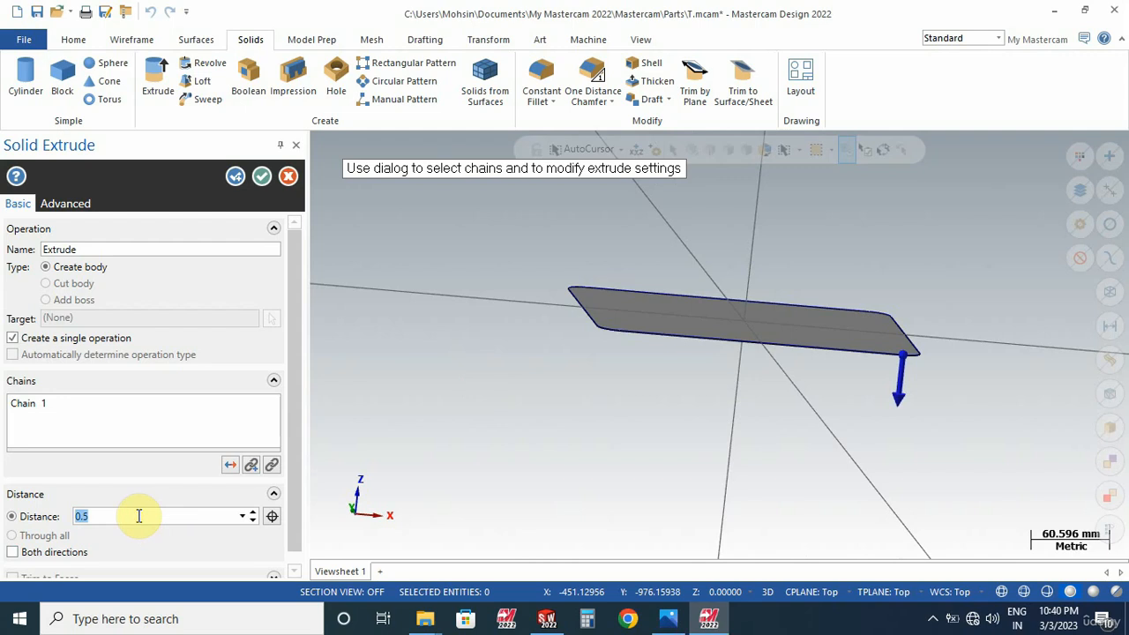
type("50")
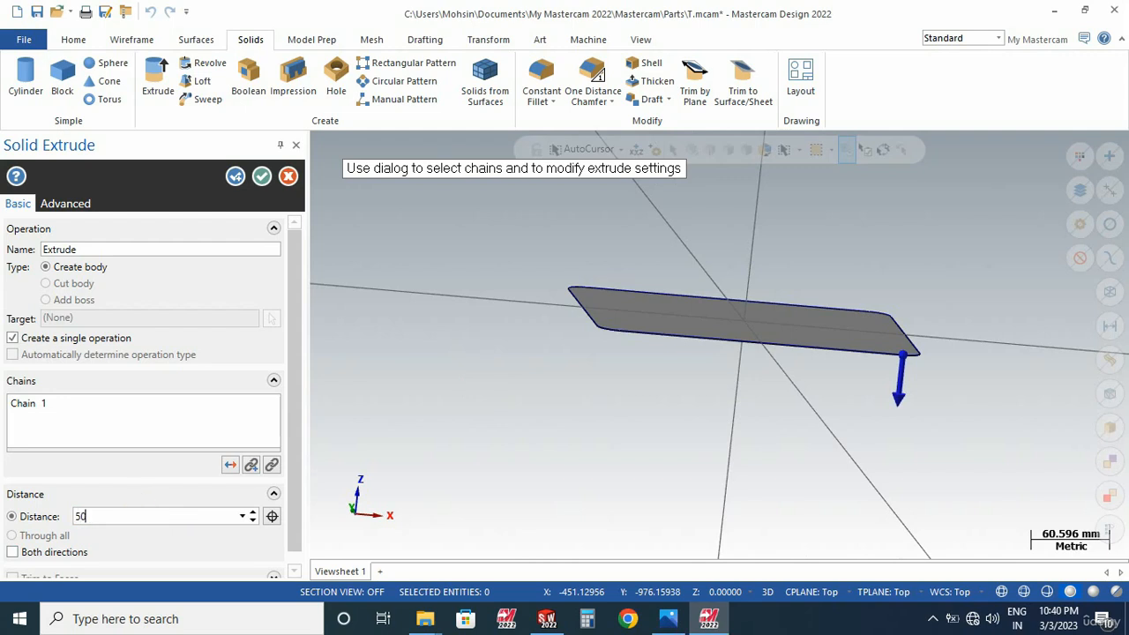
key("Tab")
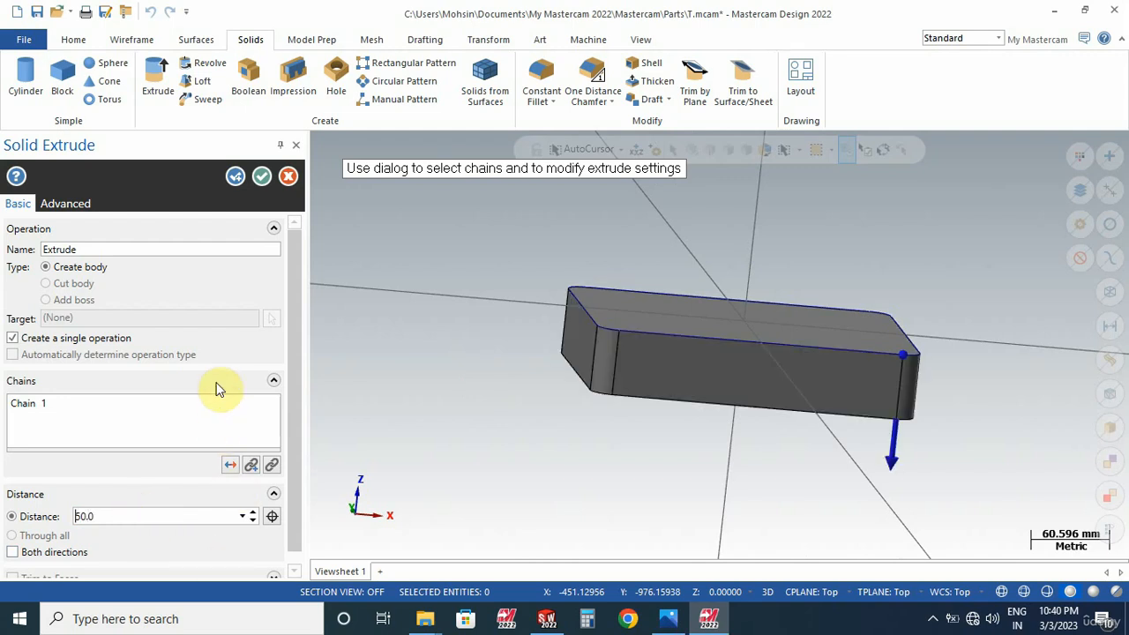
left_click(262, 176)
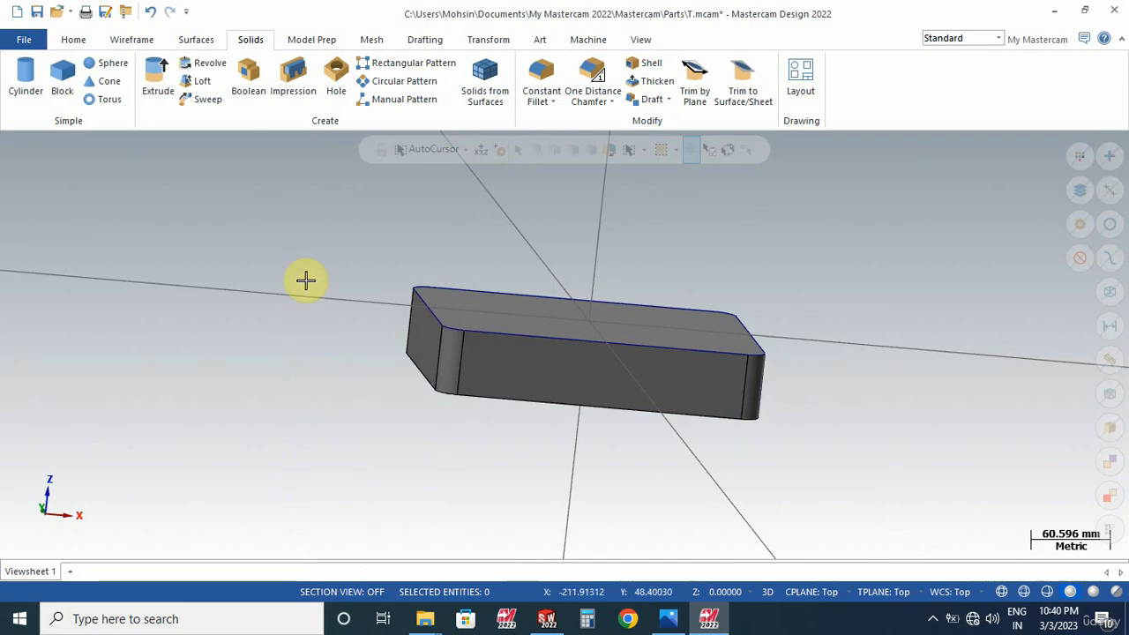
Step: Consult the reference drawing again and set the wireframe colour to red for new geometry
left_click(671, 618)
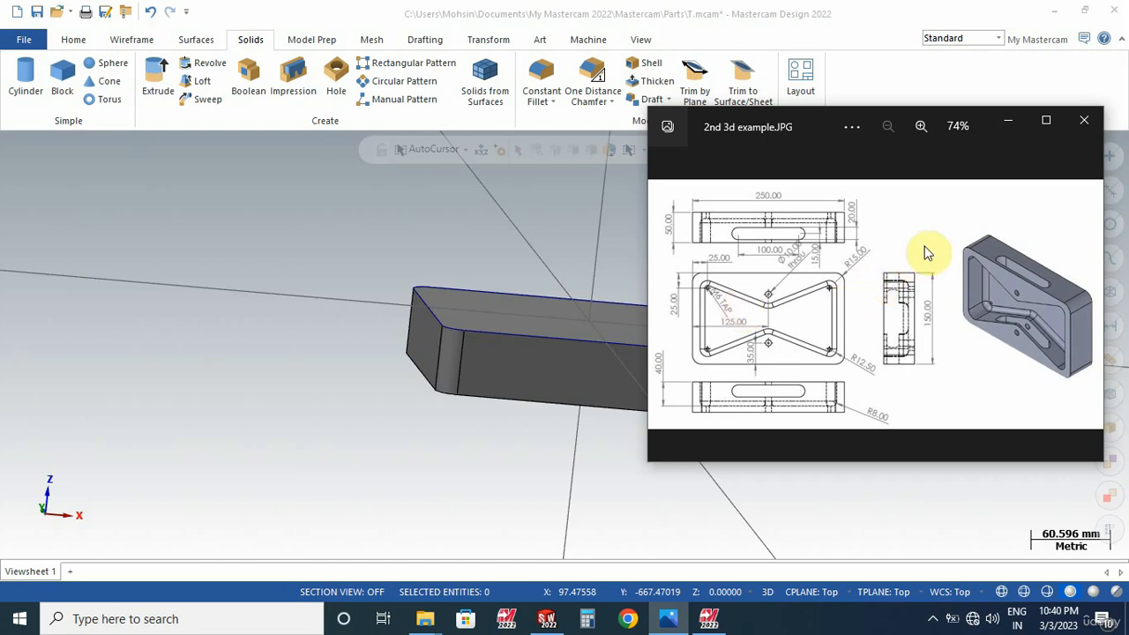
left_click(1008, 122)
middle_click_drag(658, 279, 622, 329)
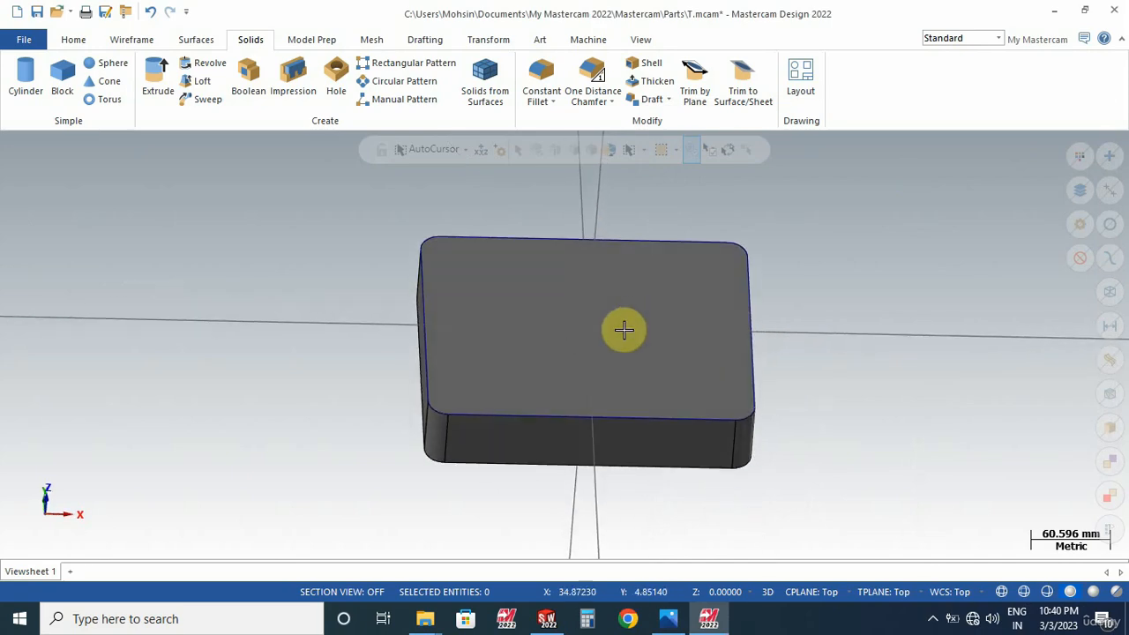
right_click(239, 199)
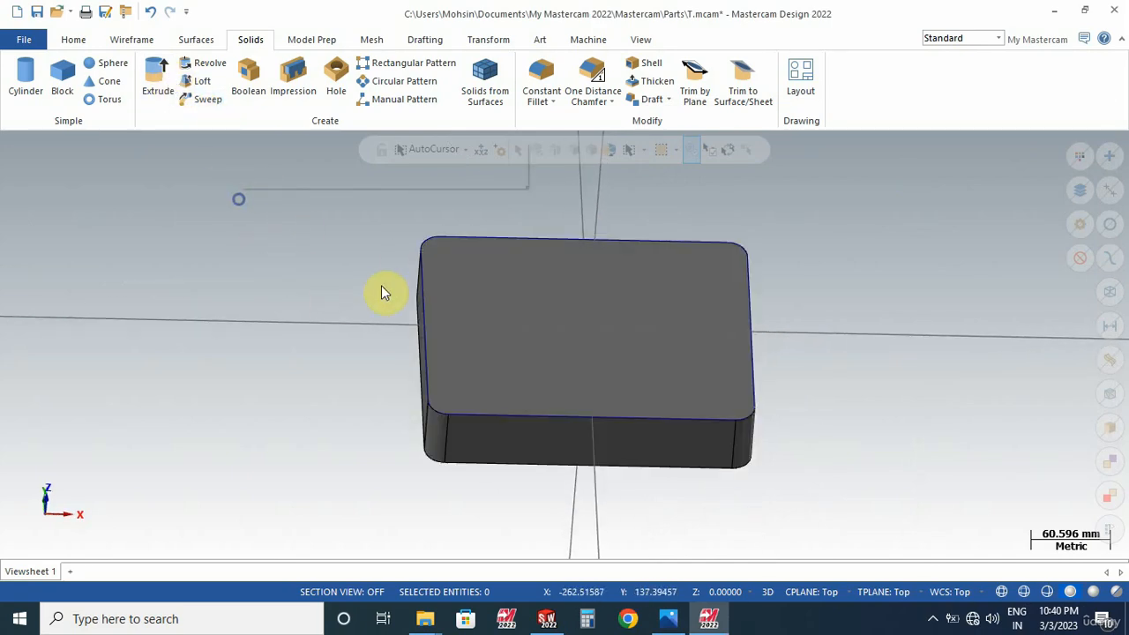
left_click(433, 156)
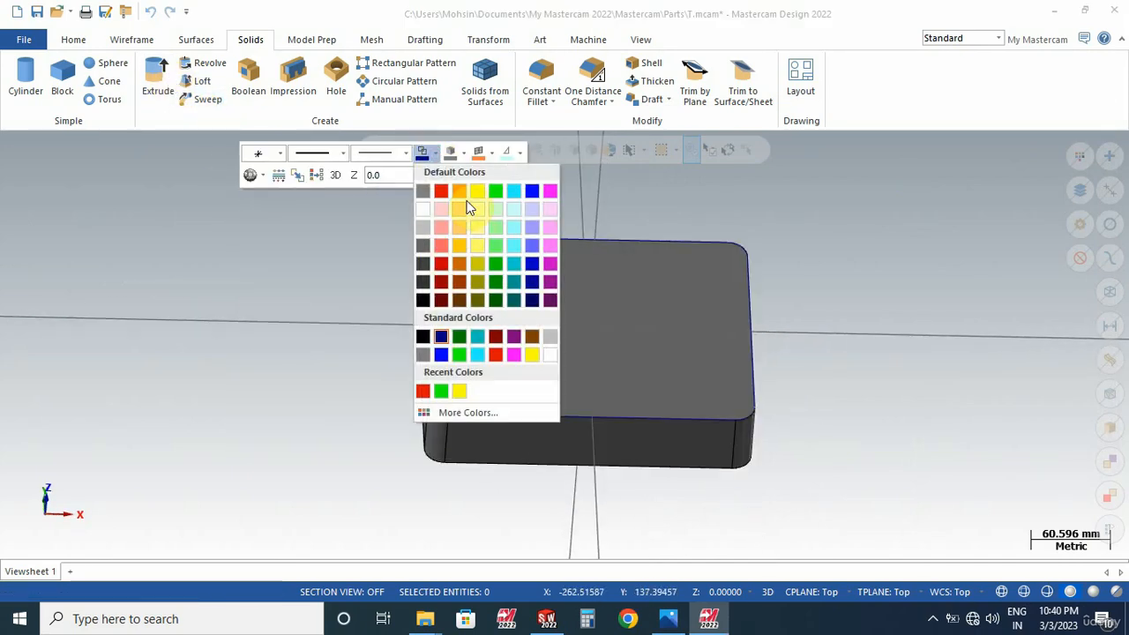
left_click(449, 191)
Step: Offset copies of the block's top-face back edge and left edge 25 mm inward, using the selected side only
left_click(141, 39)
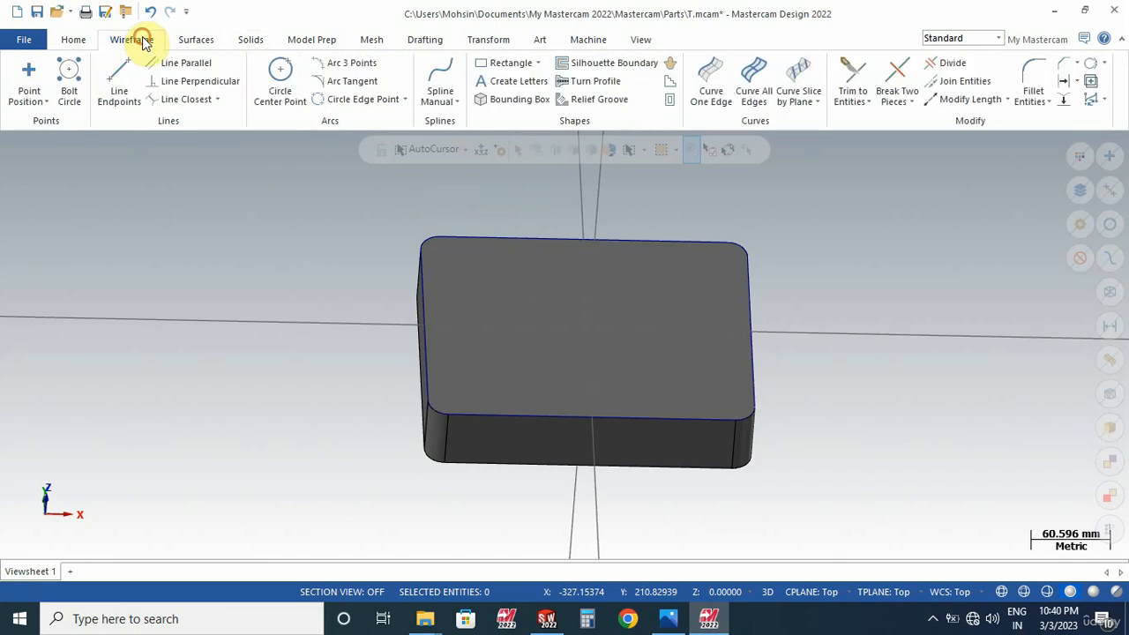
left_click(1063, 82)
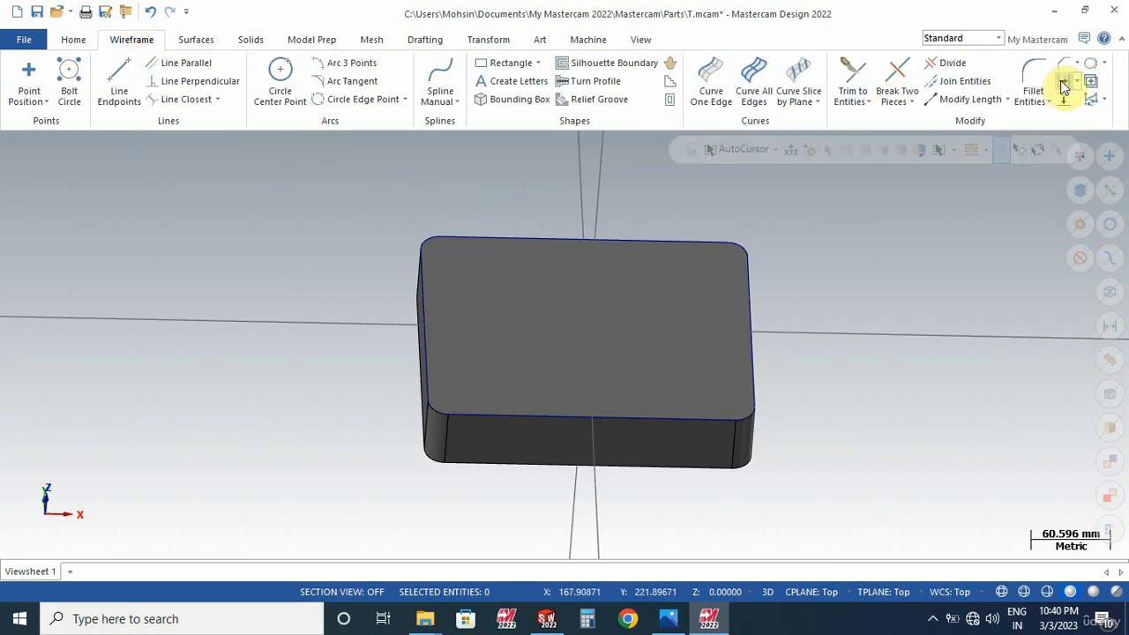
type("25")
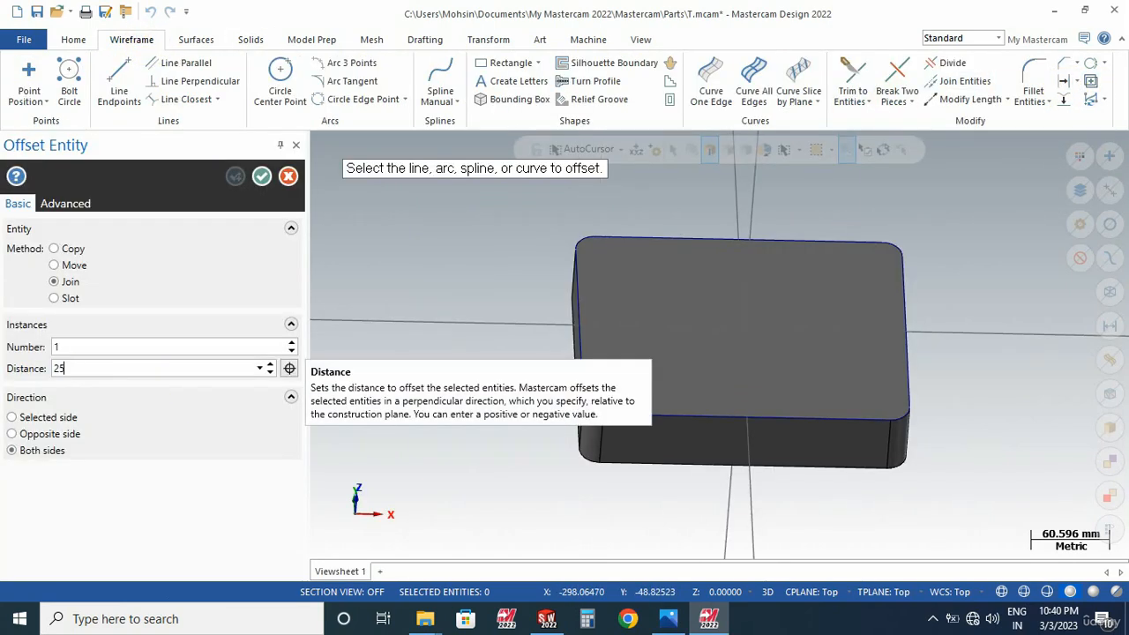
key("Return")
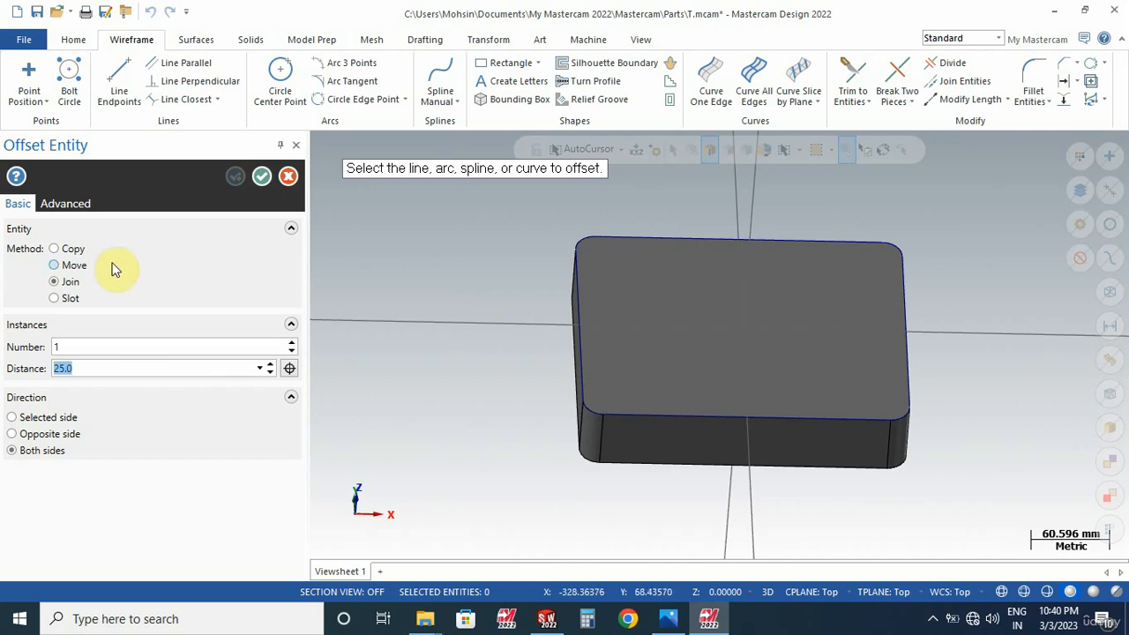
left_click(71, 252)
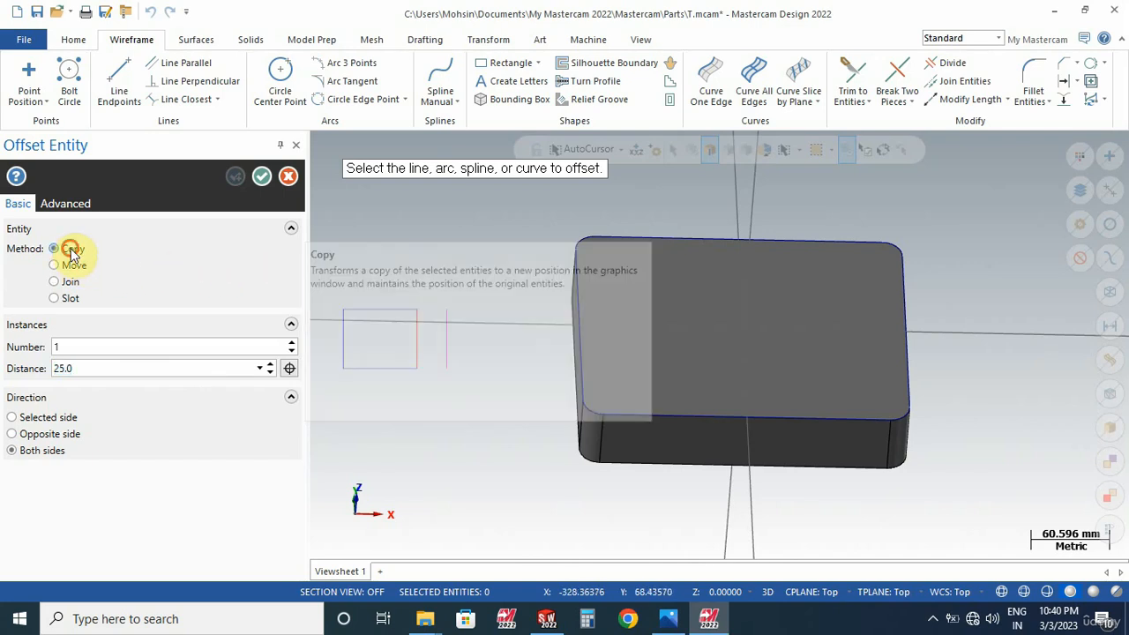
left_click(48, 419)
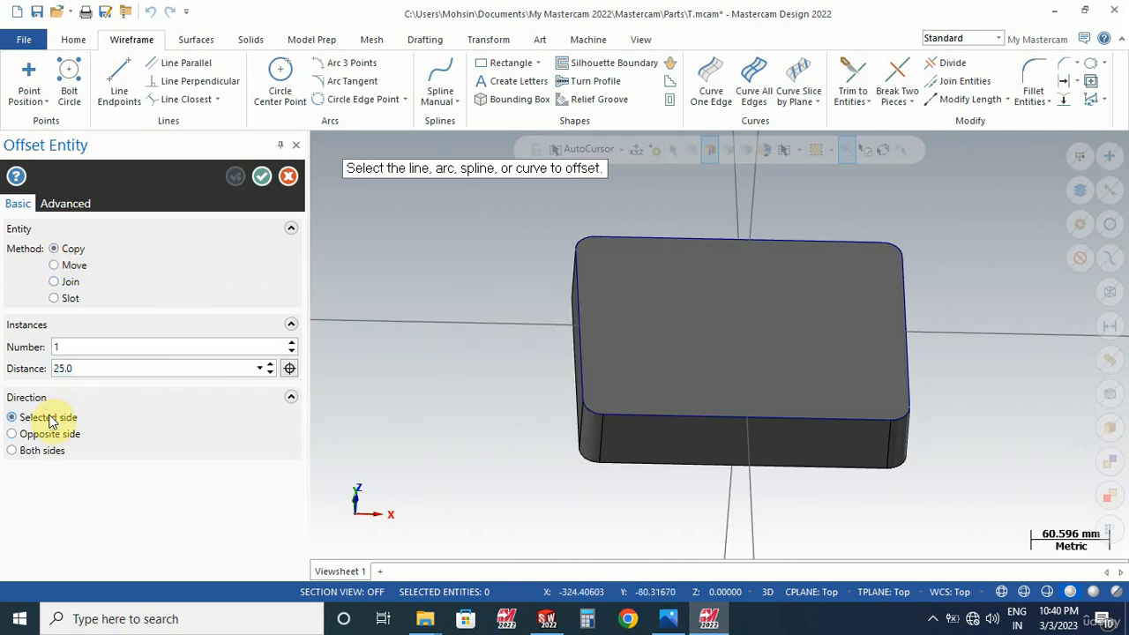
left_click(640, 227)
left_click(641, 288)
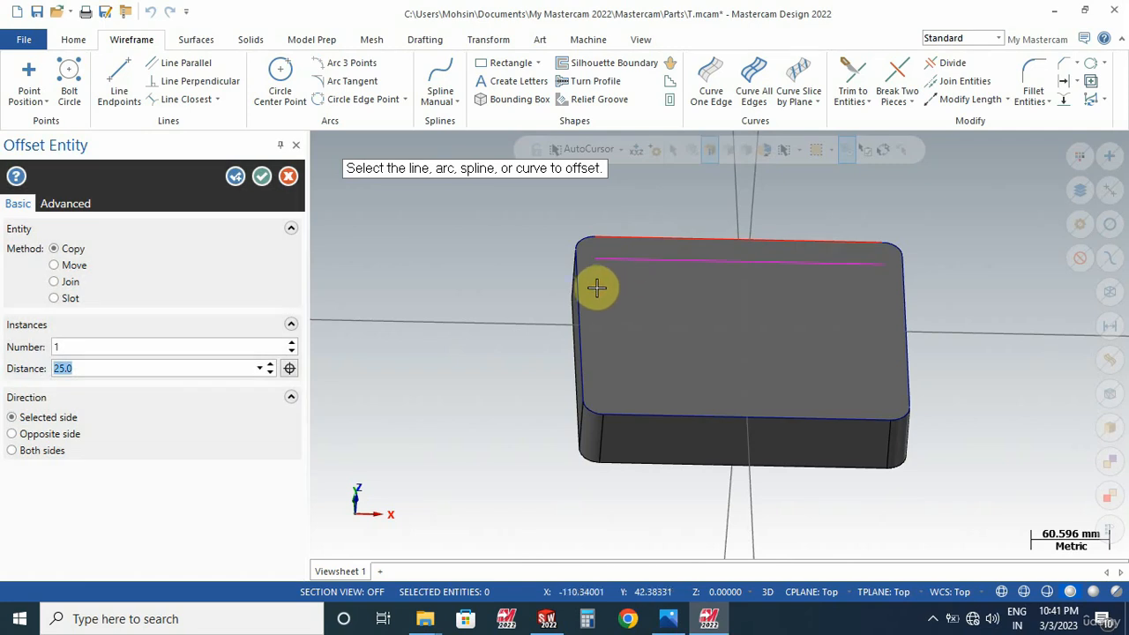
left_click(586, 282)
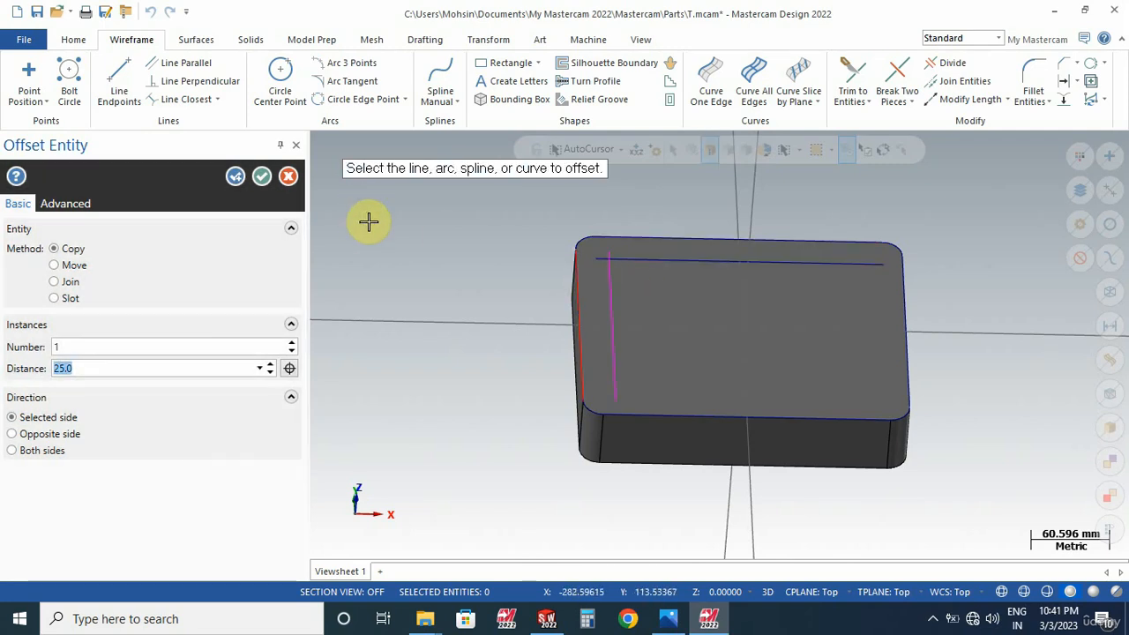
left_click(261, 176)
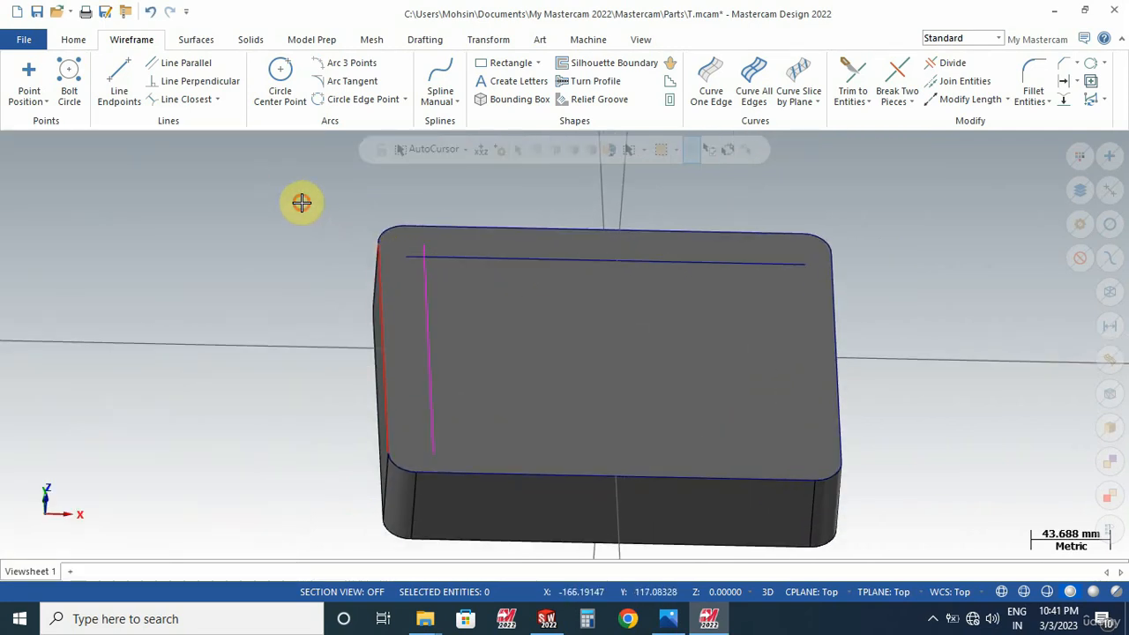
Step: Draw a circle of 12.5 mm radius centred where the two offset lines cross, and delete both offset lines
left_click(287, 89)
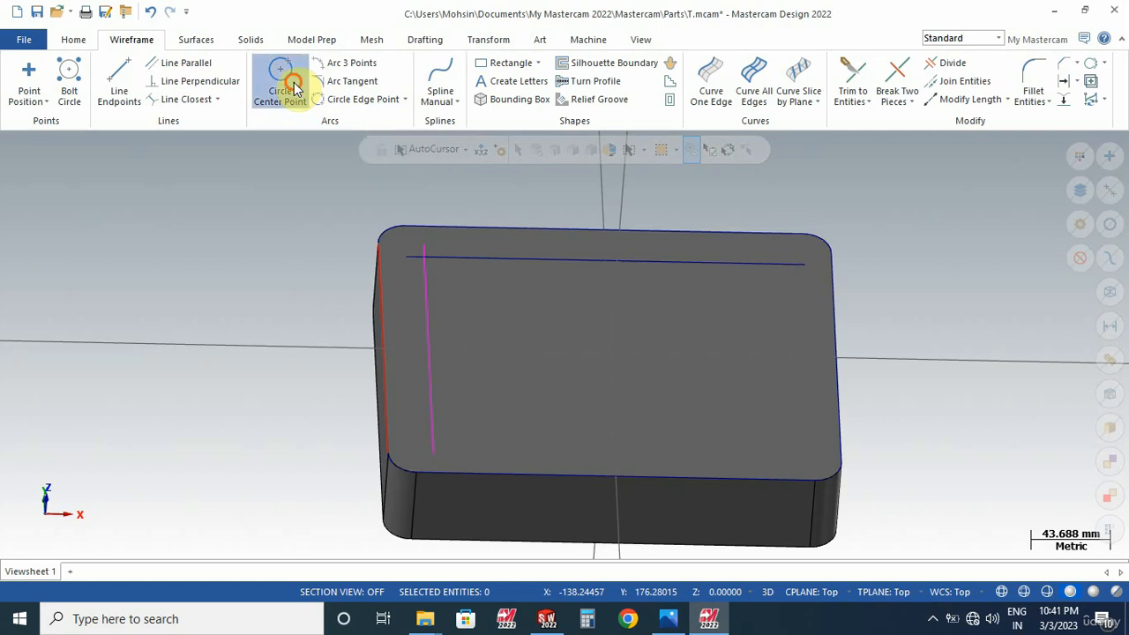
scroll(491, 277, "up", 3)
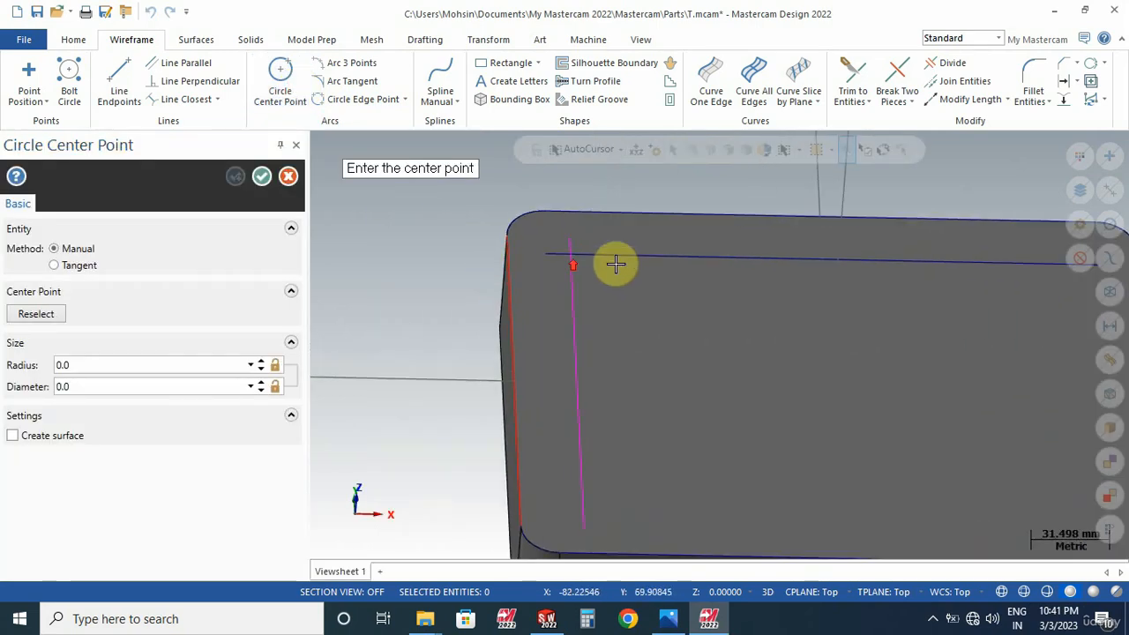
left_click(562, 258)
left_click(592, 277)
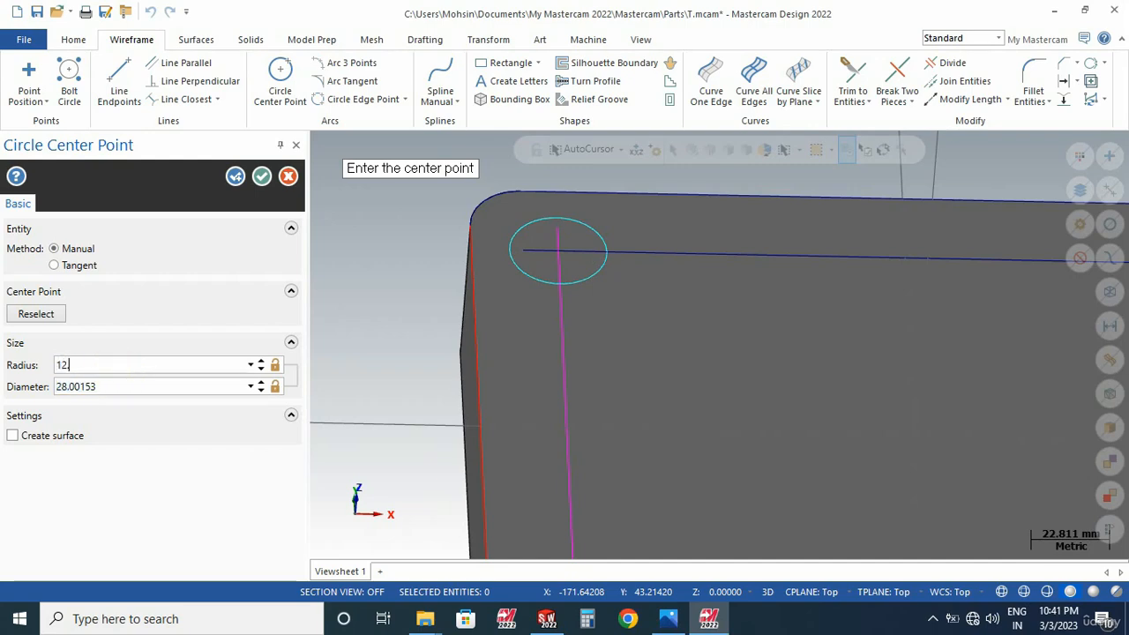
key("Return")
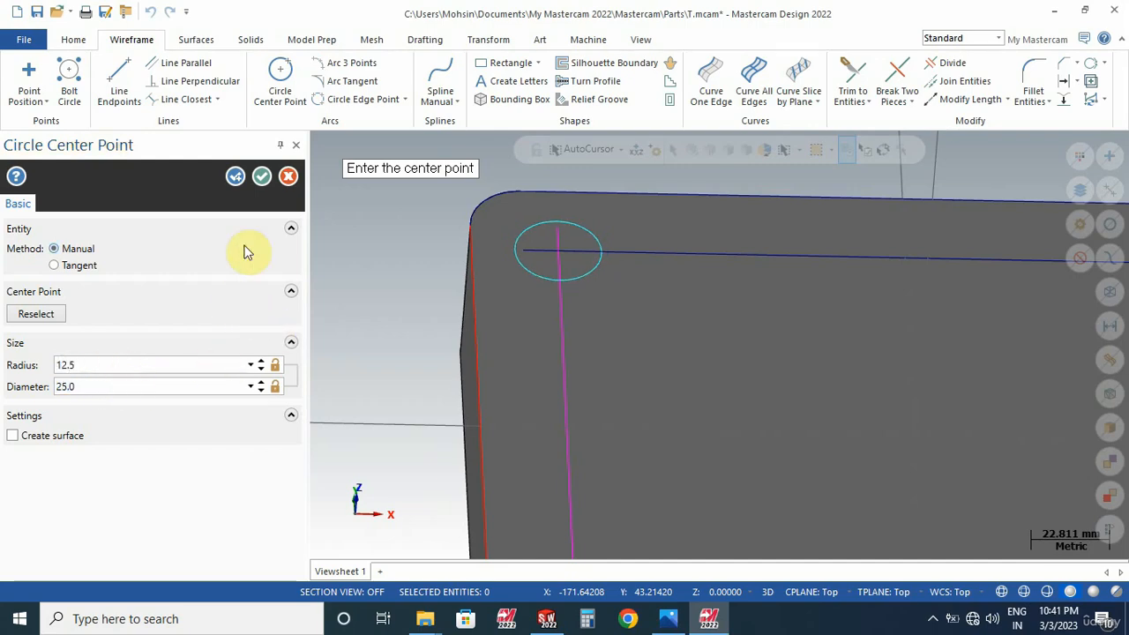
left_click(261, 175)
left_click(592, 255)
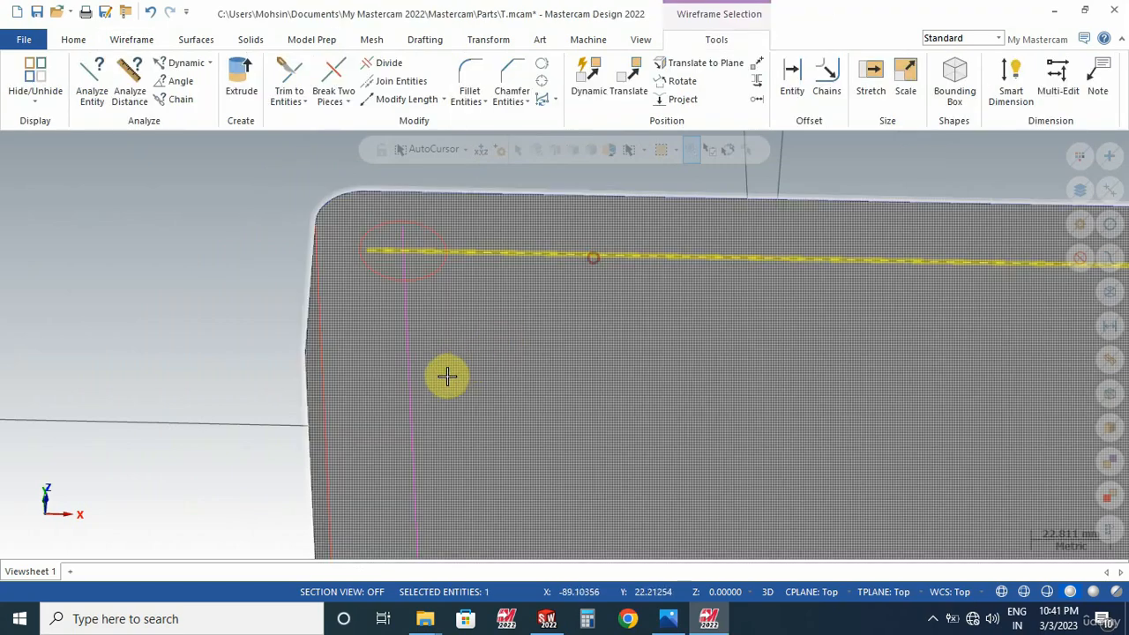
key("Delete")
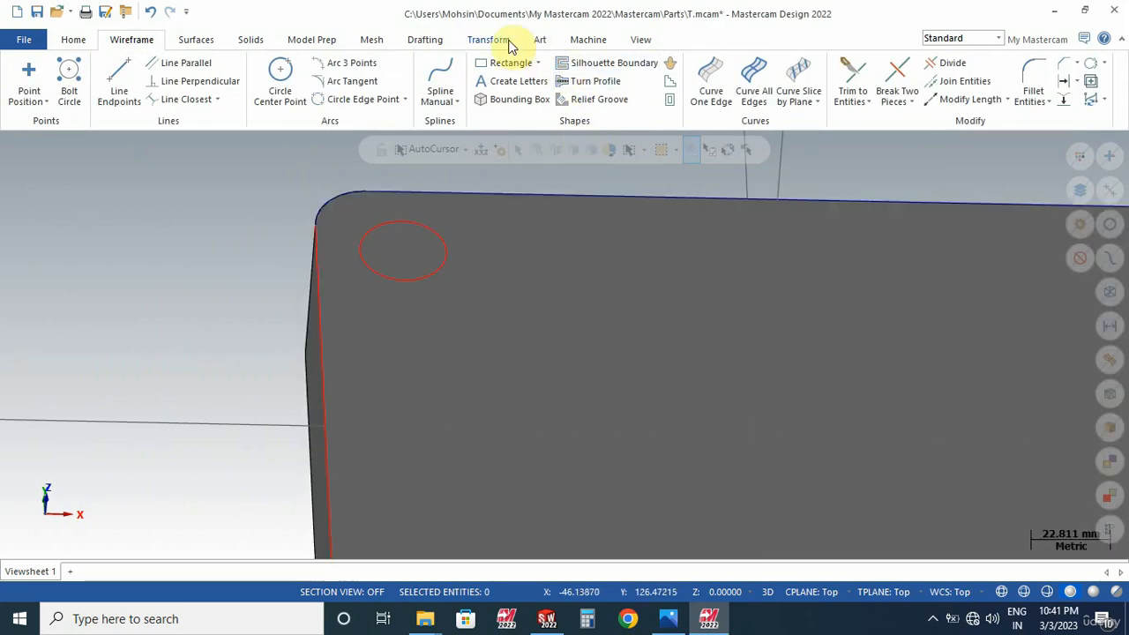
Step: Mirror the corner circle as copies about both the X and Y axes to place one at every corner
left_click(491, 39)
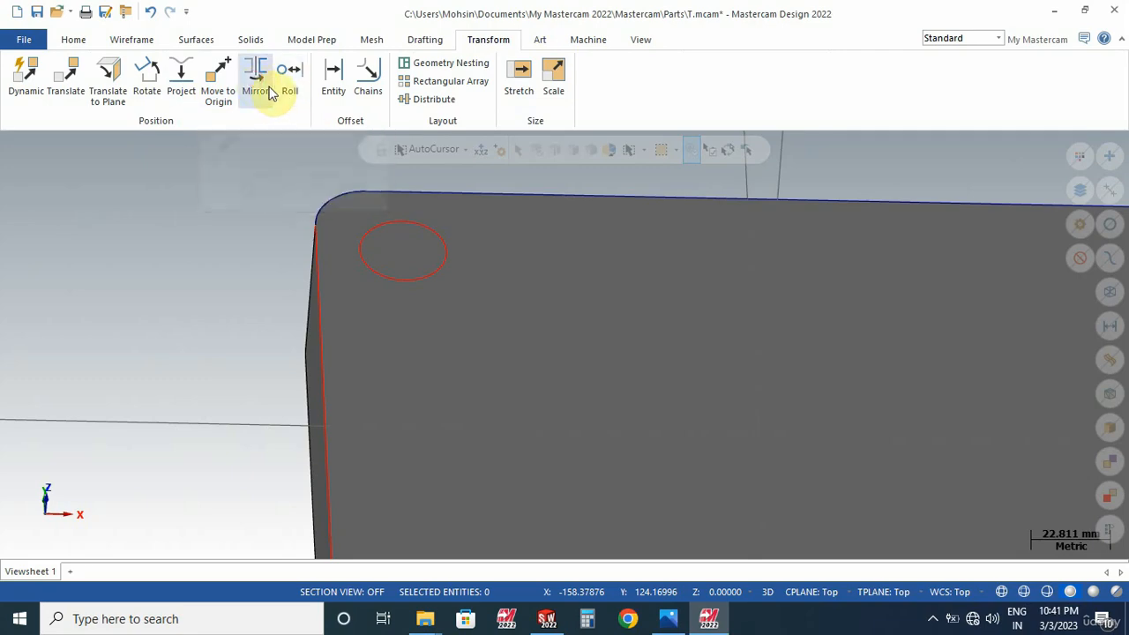
scroll(377, 256, "down", 3)
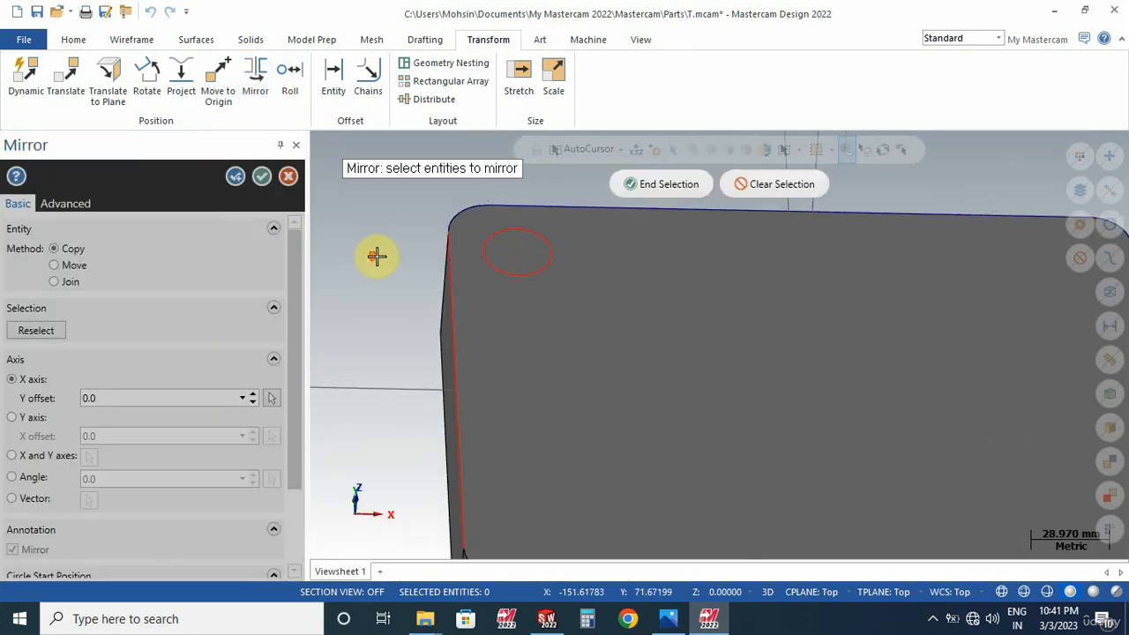
scroll(480, 275, "down", 3)
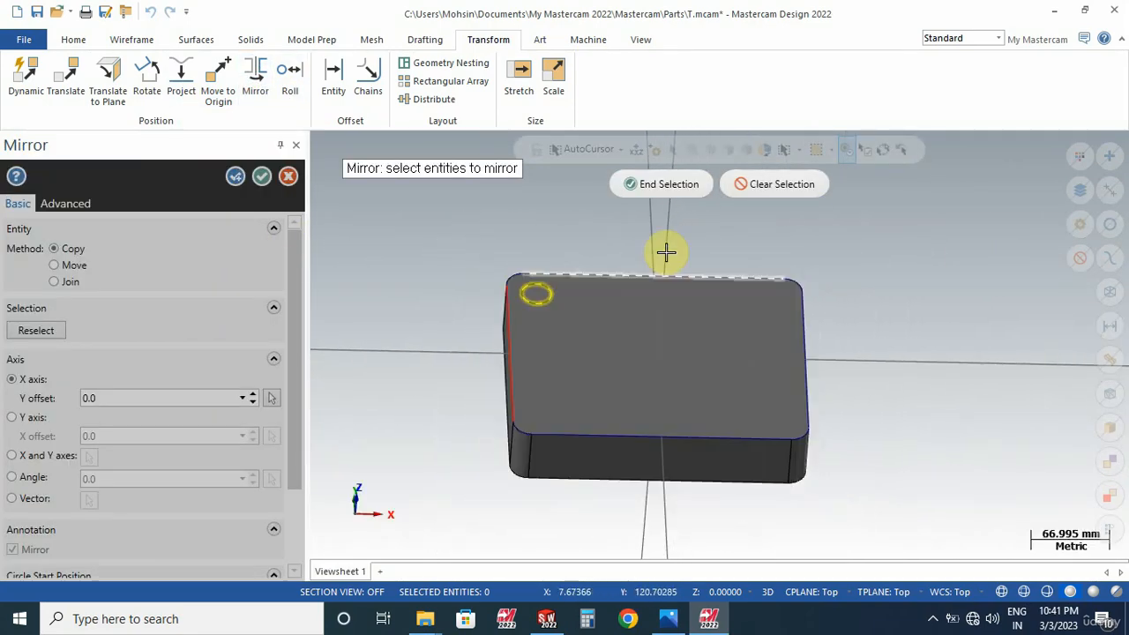
left_click(662, 184)
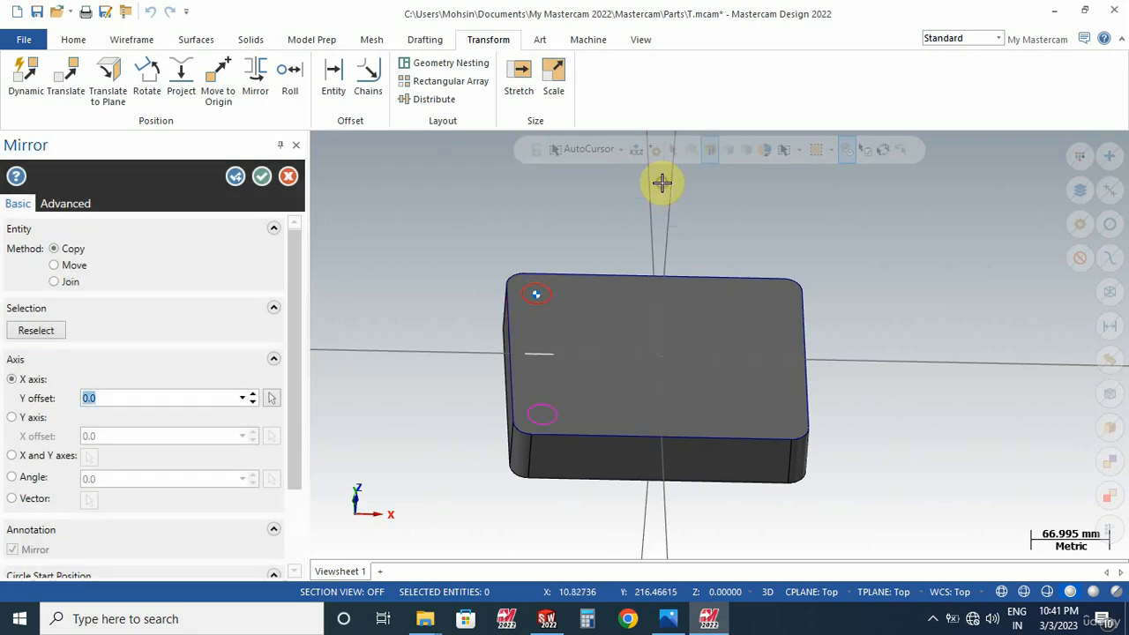
left_click(13, 456)
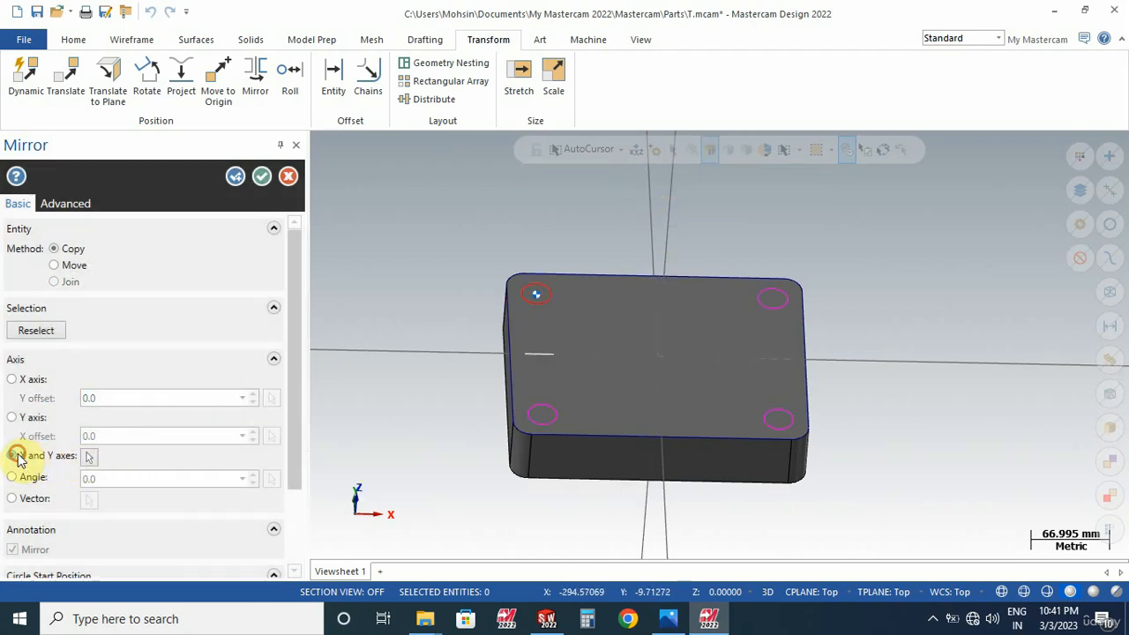
left_click(263, 181)
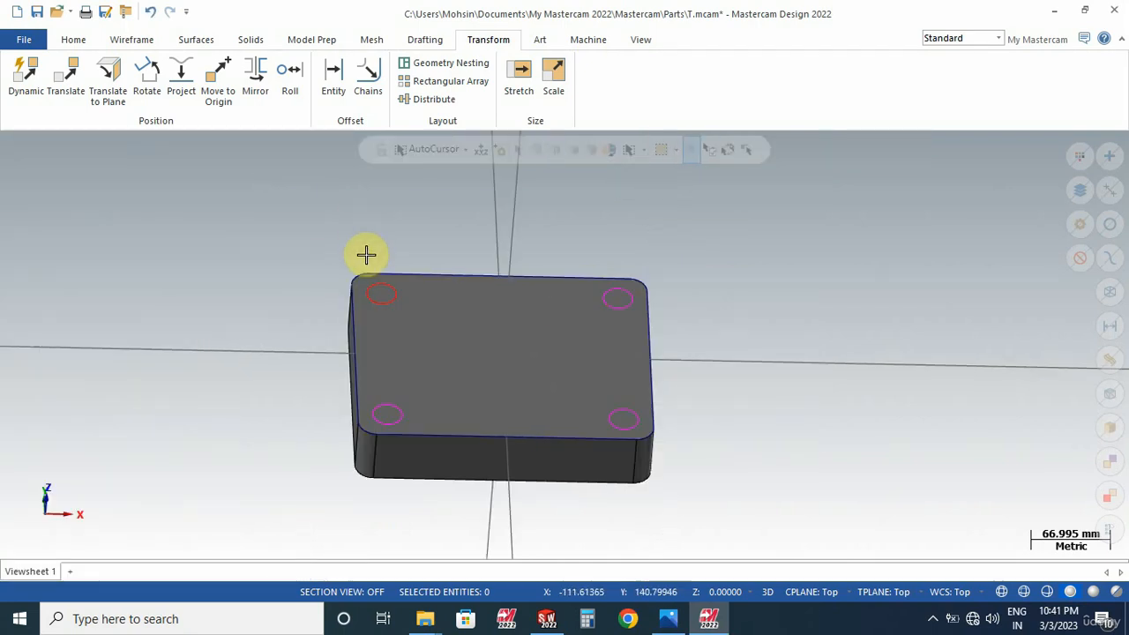
Step: Clear the temporary transform colours from the corner circles
right_click(254, 281)
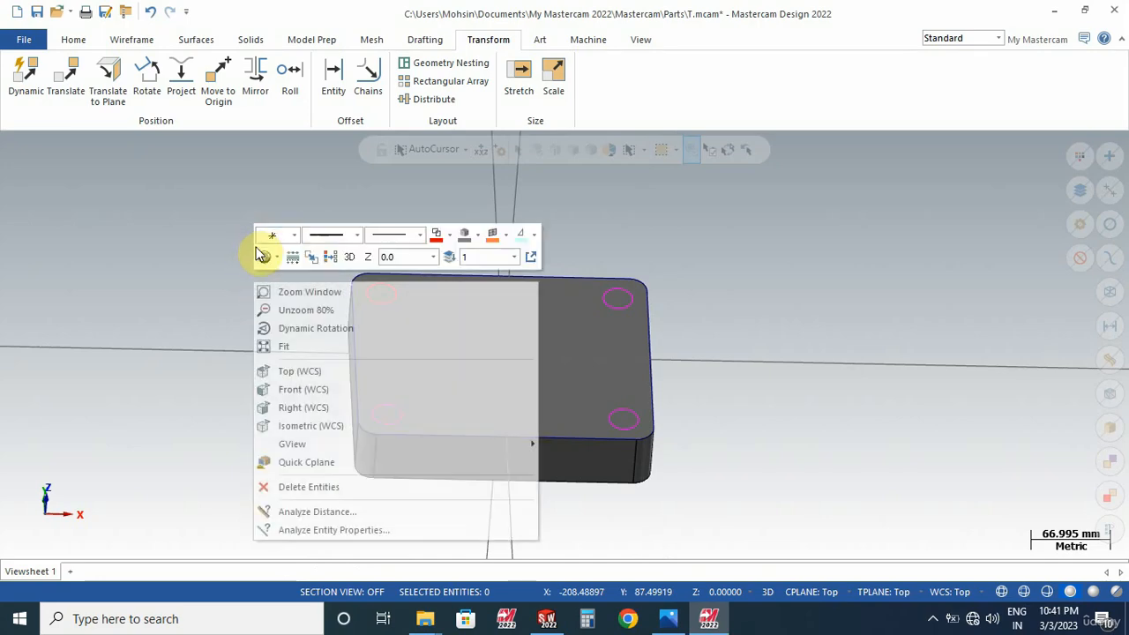
left_click(325, 257)
middle_click_drag(279, 311, 277, 328)
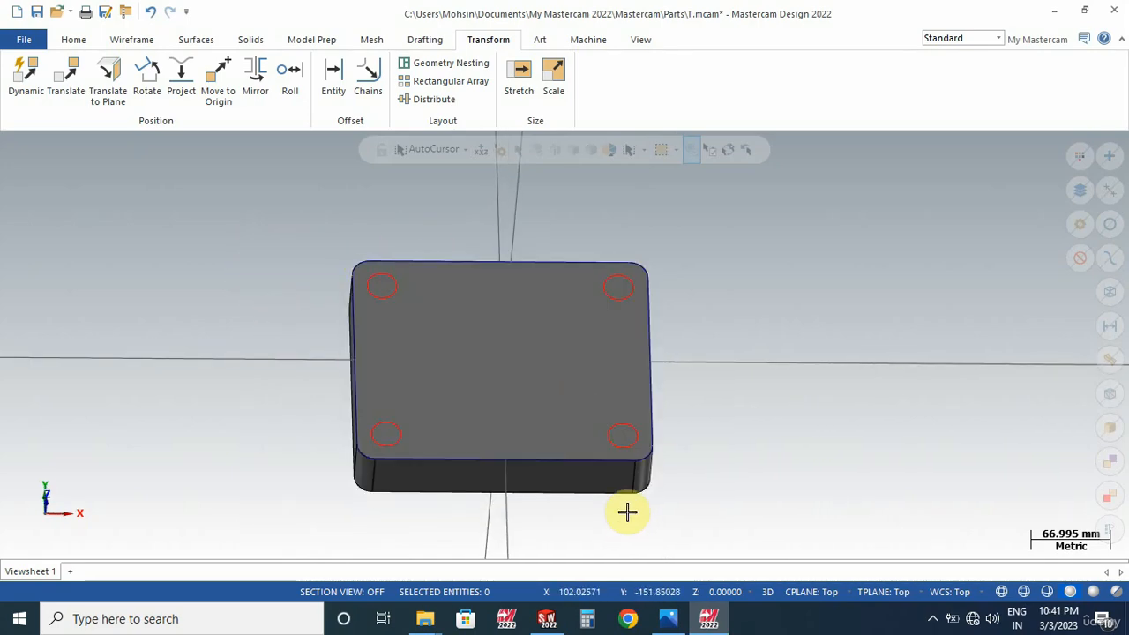
Step: Check the reference drawing and draw a line joining the centres of the two front corner circles
left_click(664, 622)
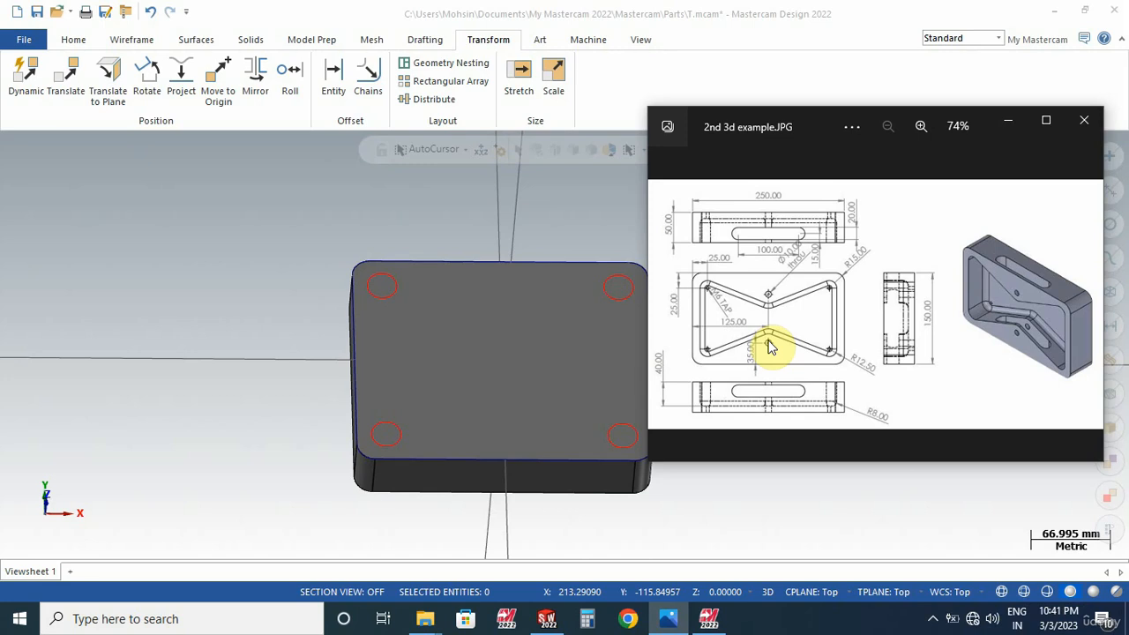
left_click(1009, 128)
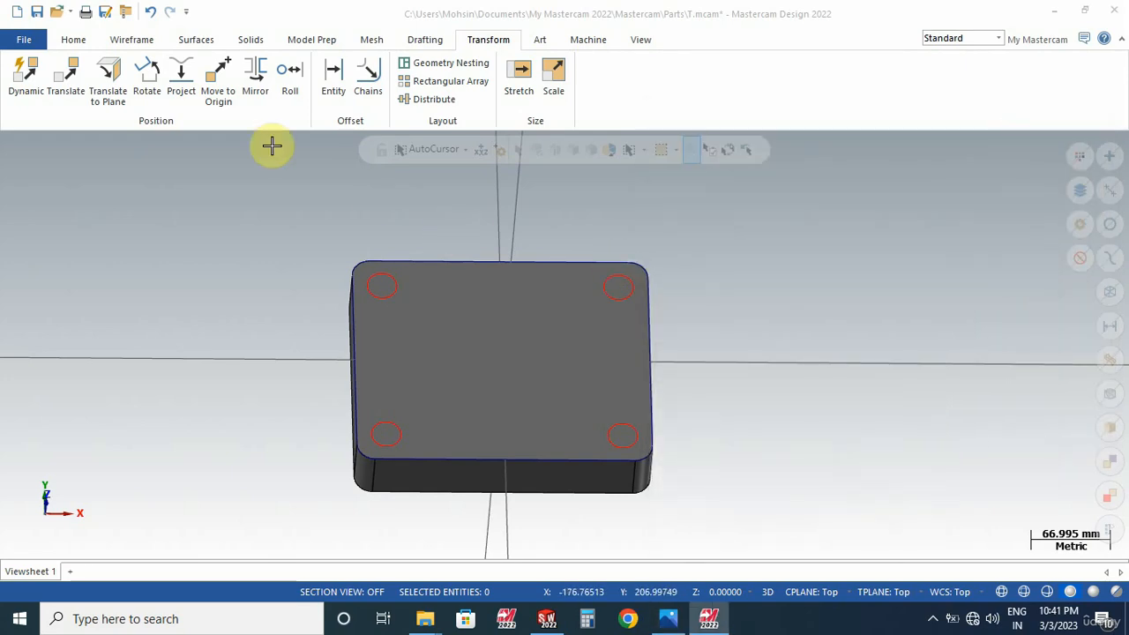
left_click(143, 44)
left_click(123, 77)
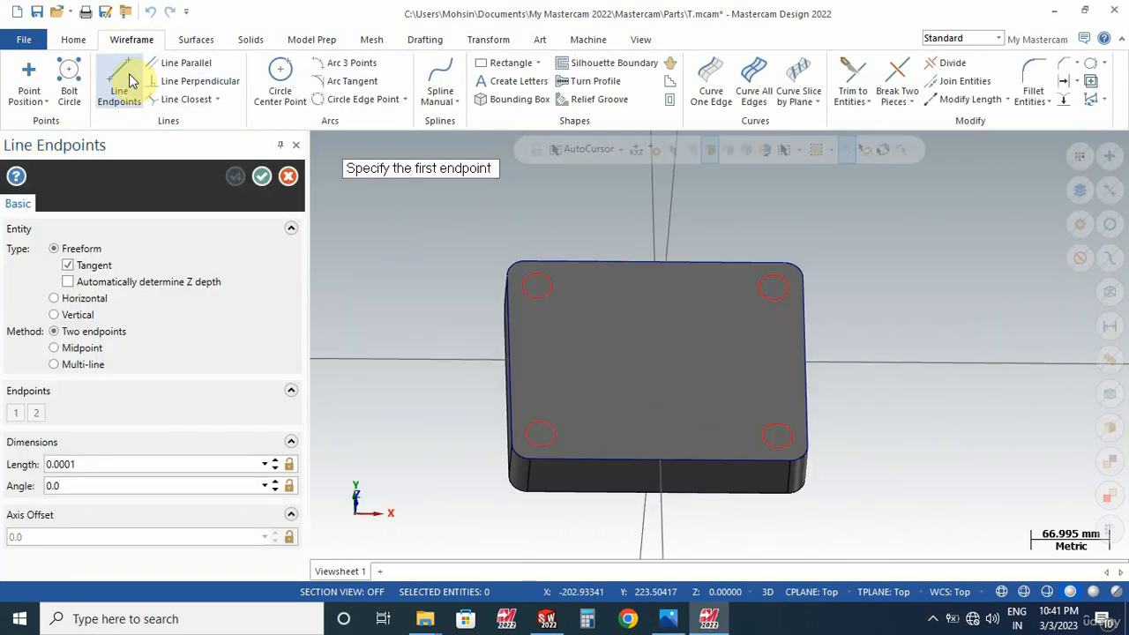
left_click(542, 432)
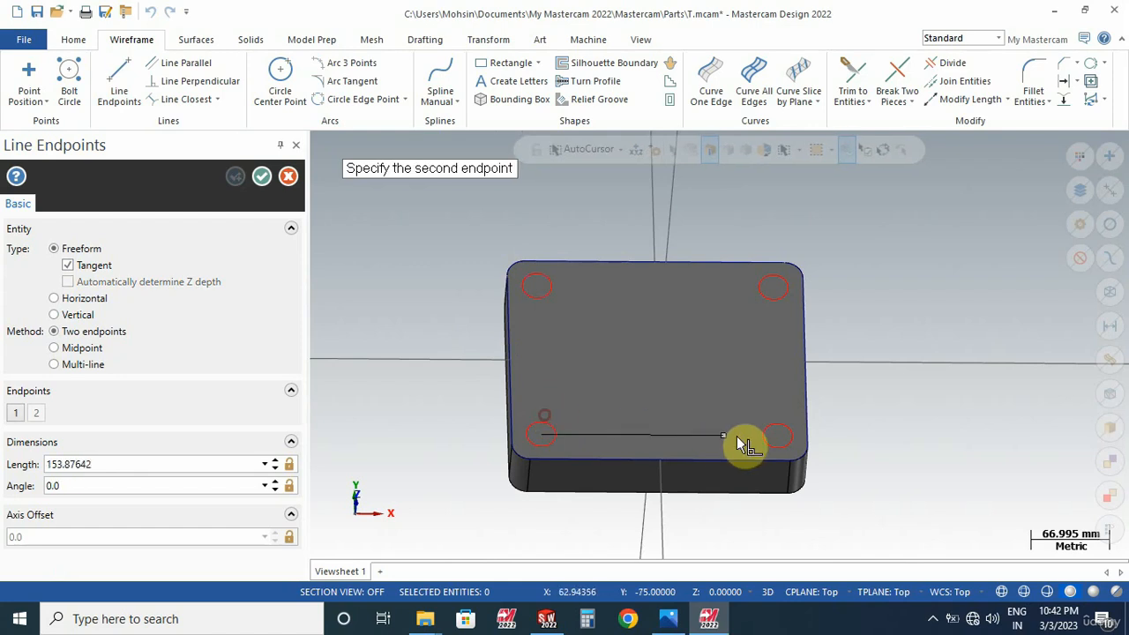
left_click(767, 435)
left_click(262, 176)
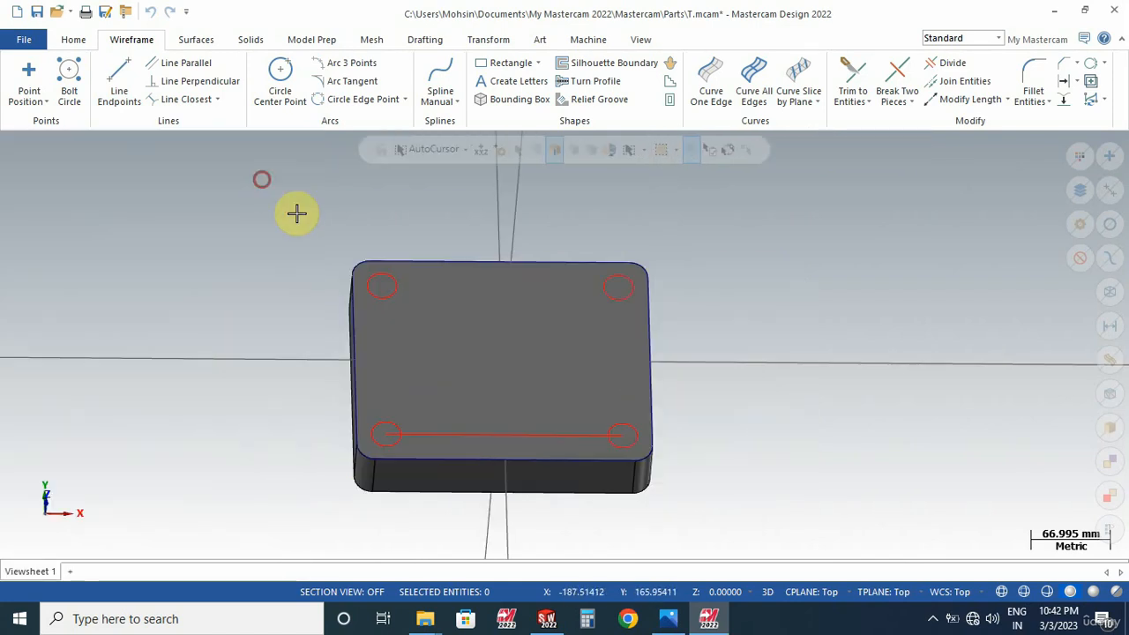
Step: Draw a 35 mm line at 90 degrees from the midpoint of the line joining the front circles
left_click(120, 84)
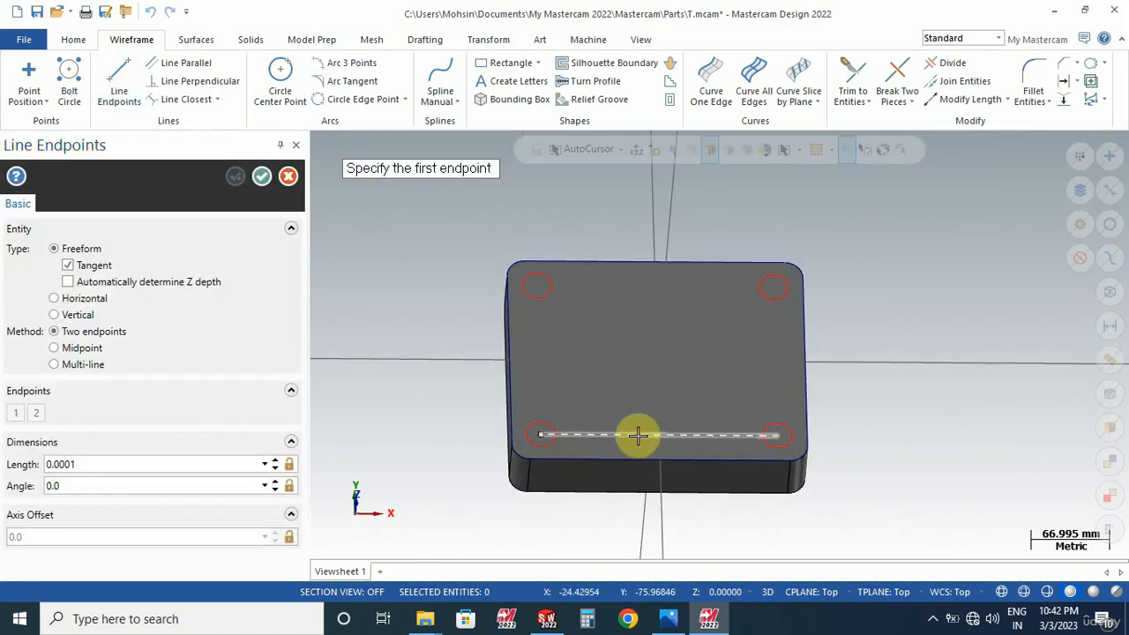
left_click(661, 435)
left_click(662, 384)
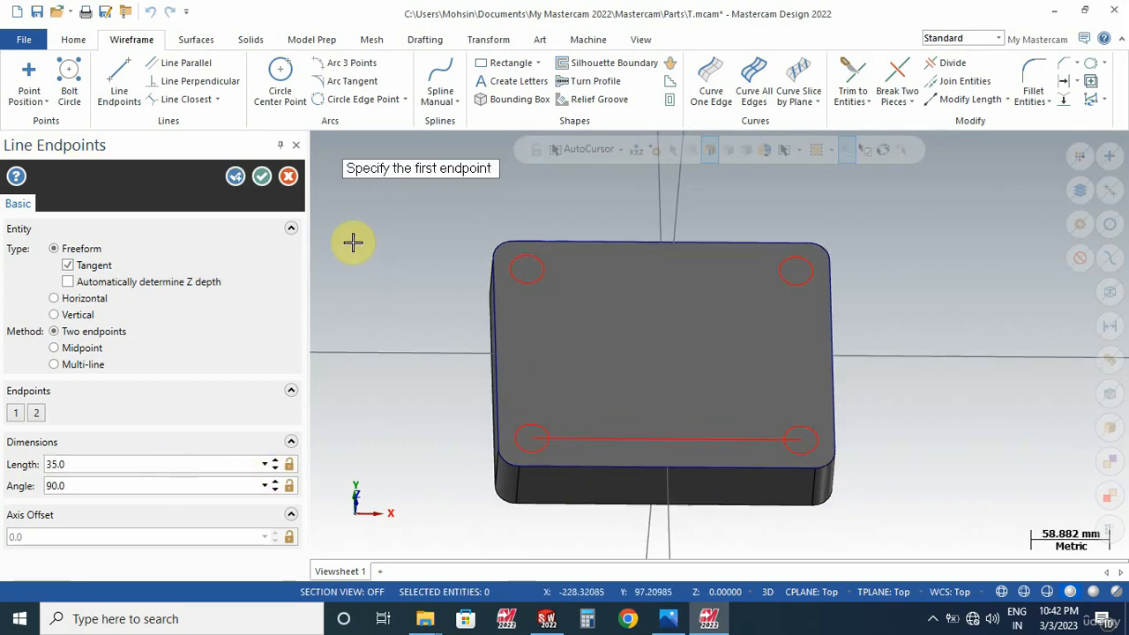
left_click(262, 176)
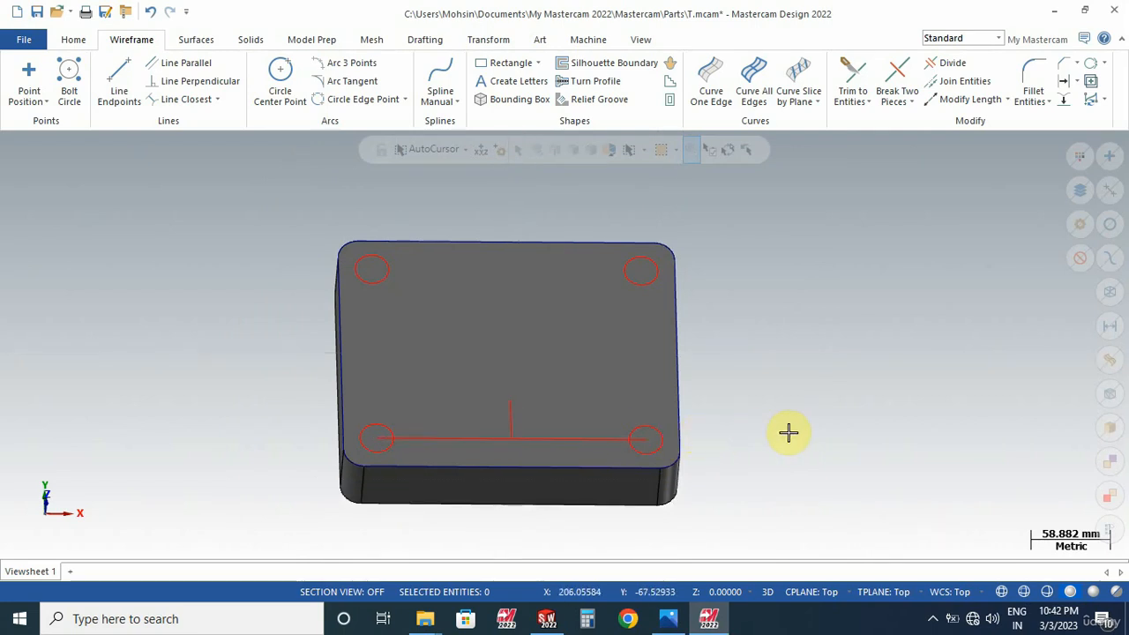
Step: Draw a 25 mm diameter circle centred on the free end of the 35 mm line
mouse_move(762, 403)
middle_mouse_down()
mouse_move(748, 415)
mouse_move(756, 408)
middle_mouse_up()
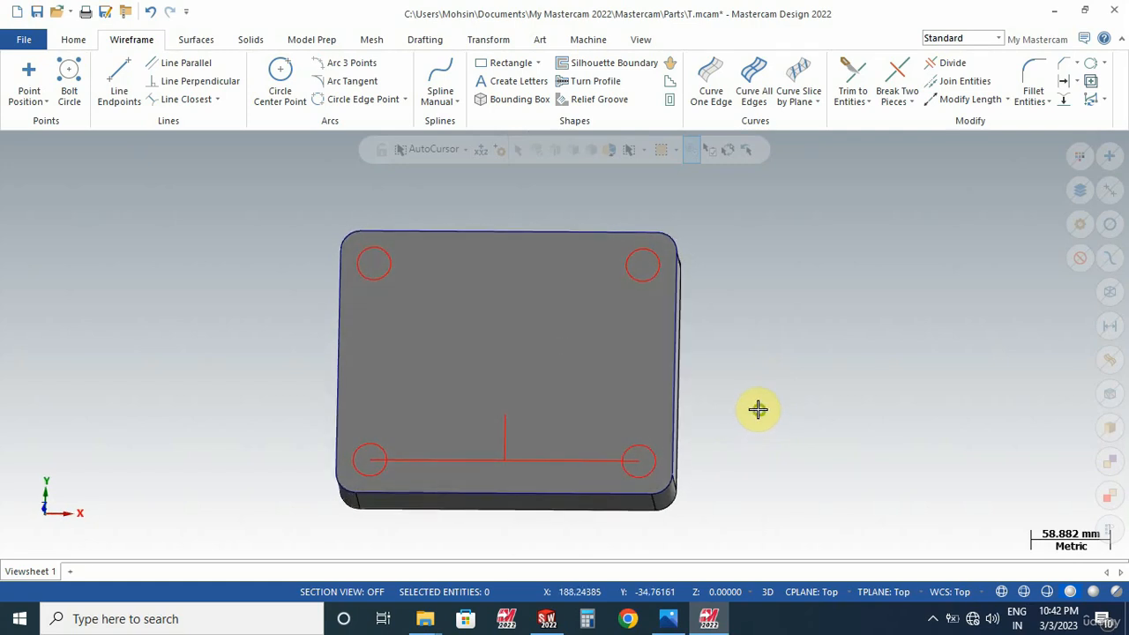
left_click(282, 75)
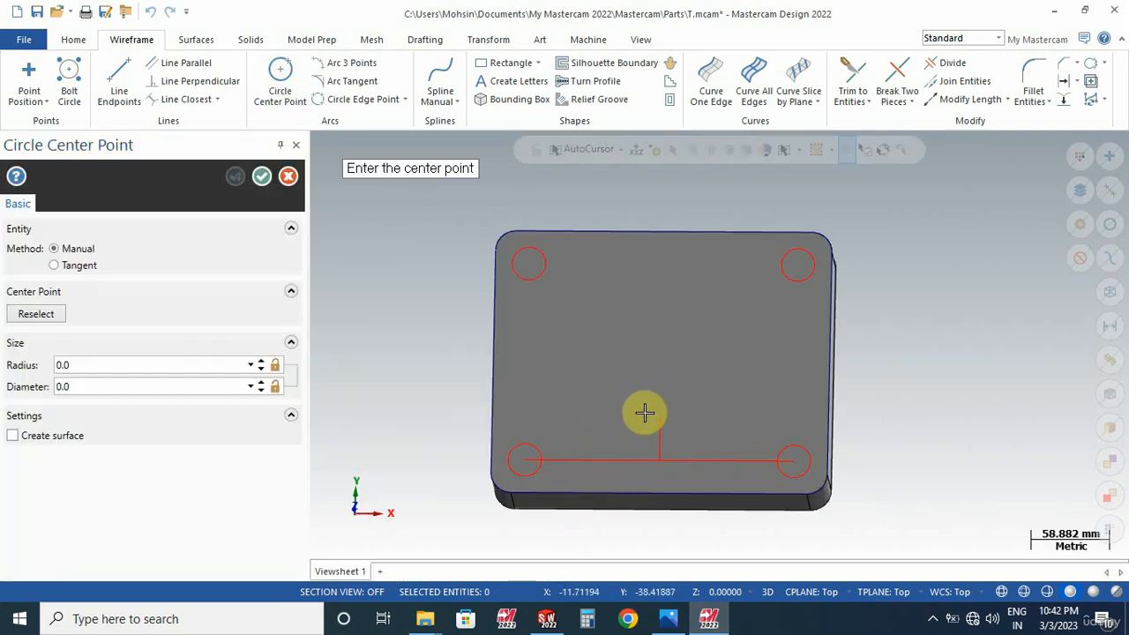
left_click(658, 415)
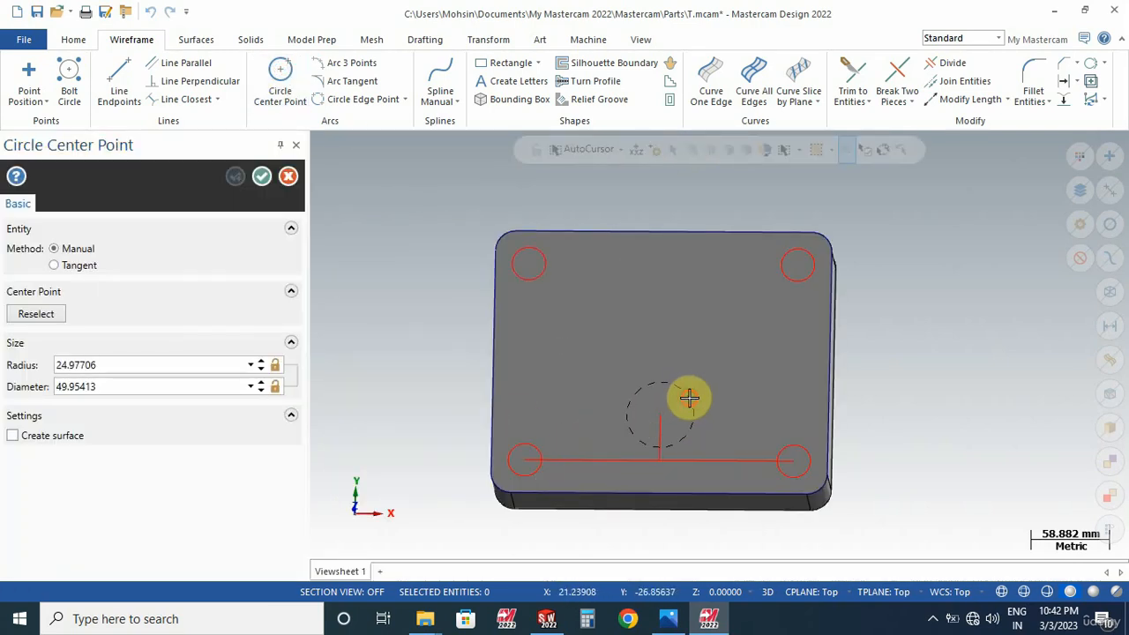
left_click(689, 397)
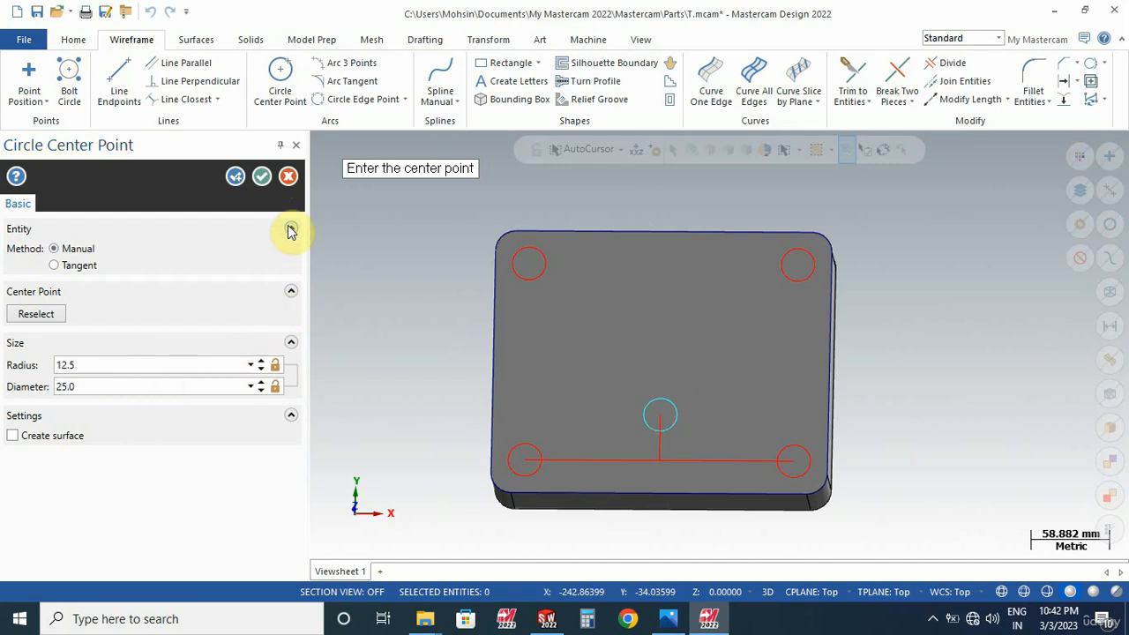
left_click(261, 180)
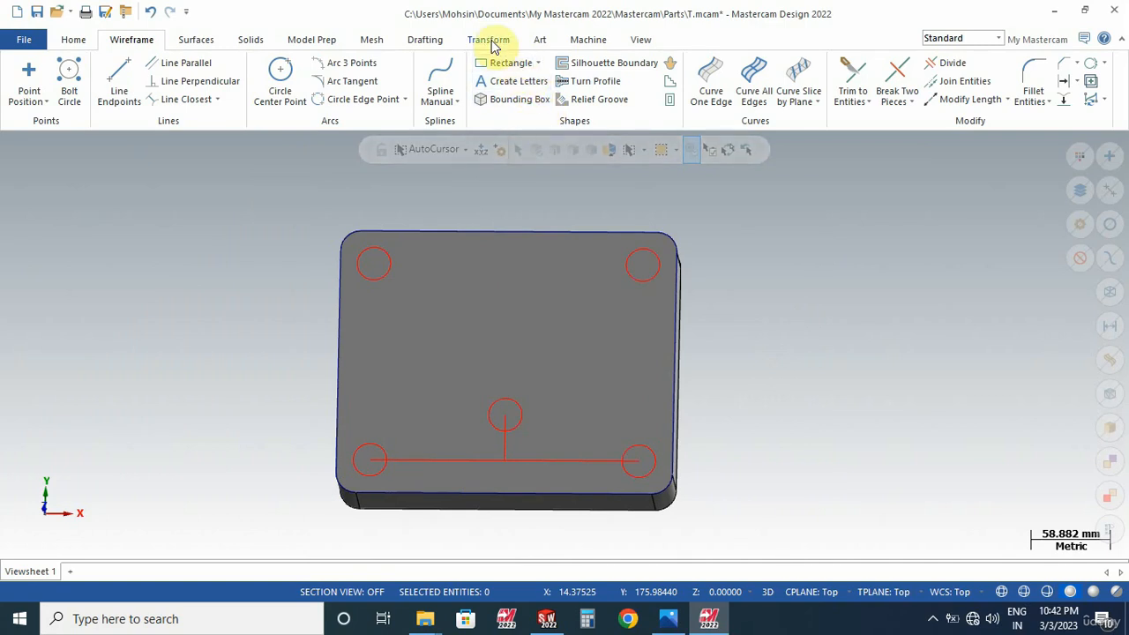
Step: Rotate one copy of the new middle circle by 180 degrees about the origin
left_click(489, 42)
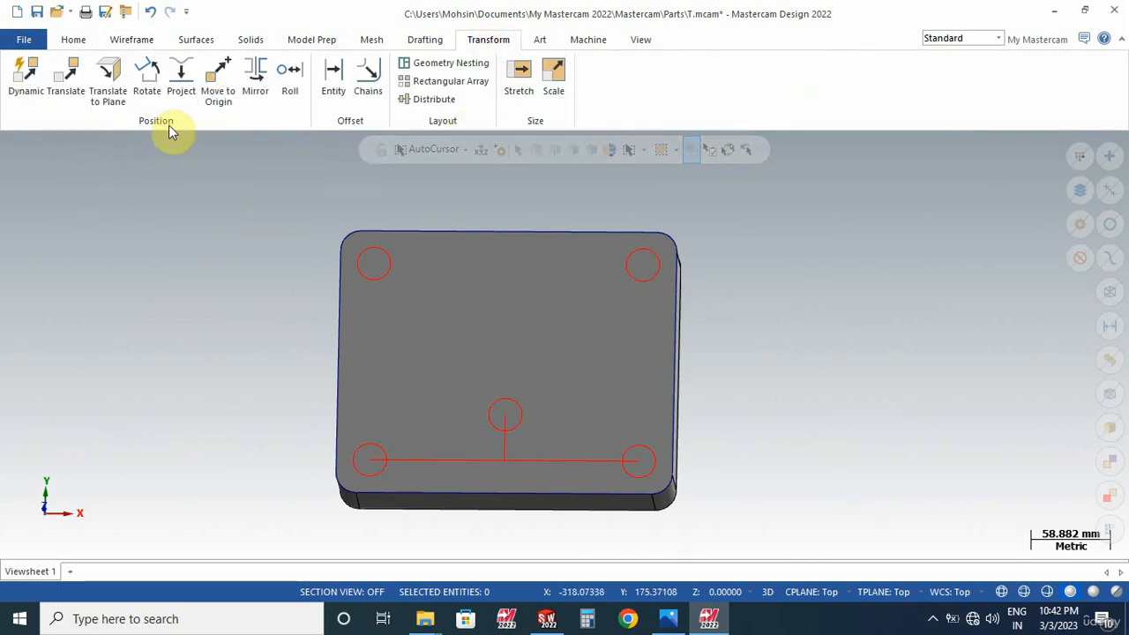
left_click(147, 79)
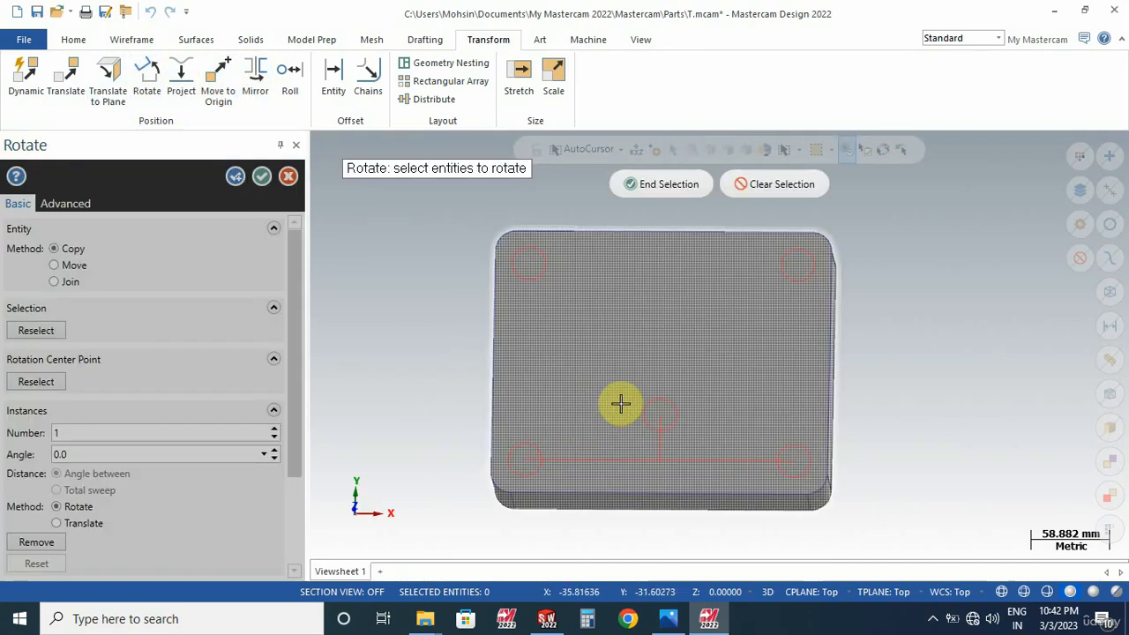
left_click(645, 404)
scroll(835, 419, "down", 9)
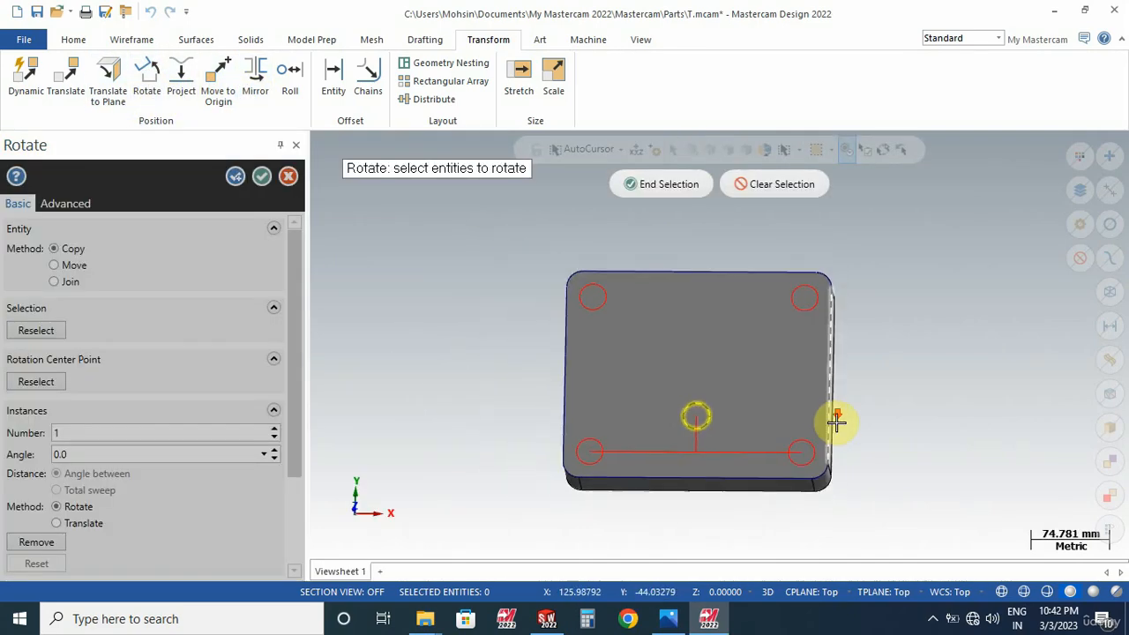
left_click(670, 187)
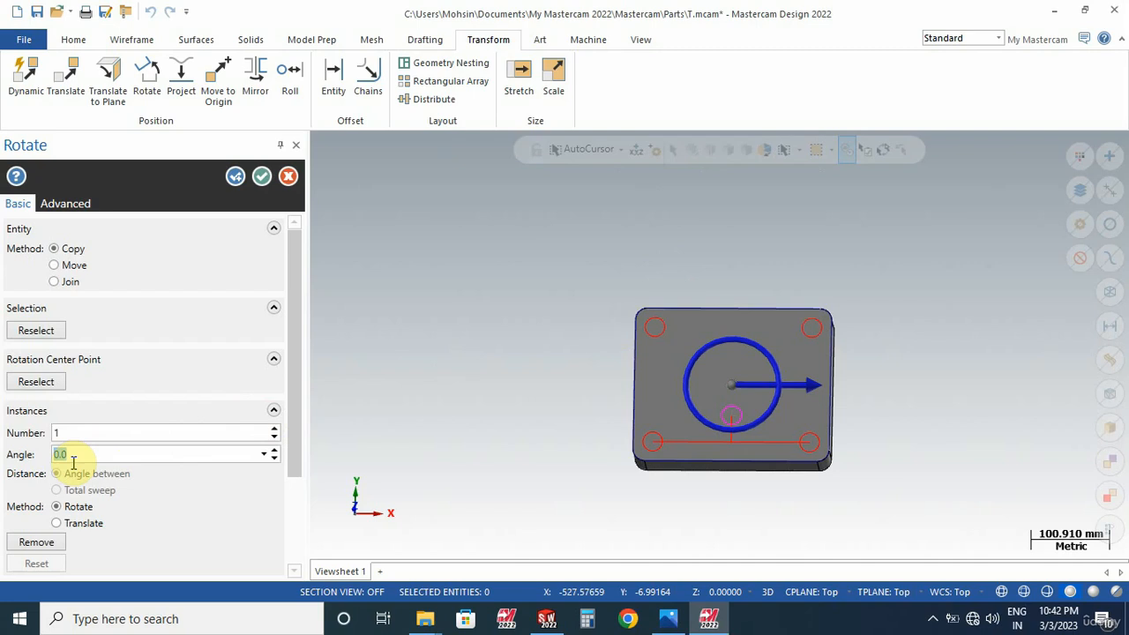
type("18")
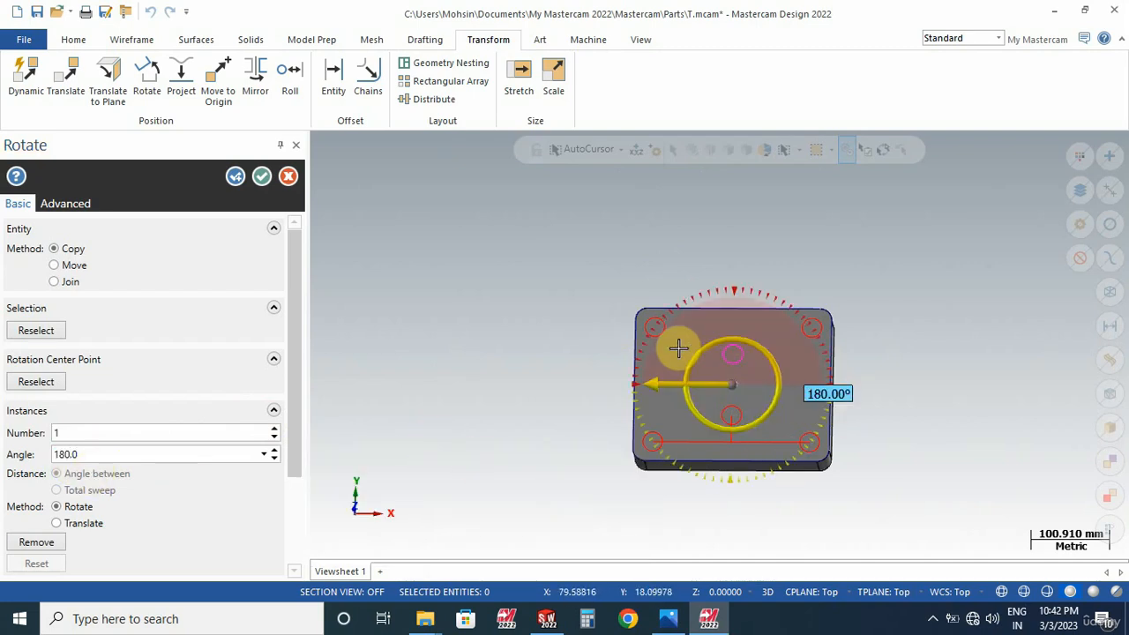
left_click(262, 176)
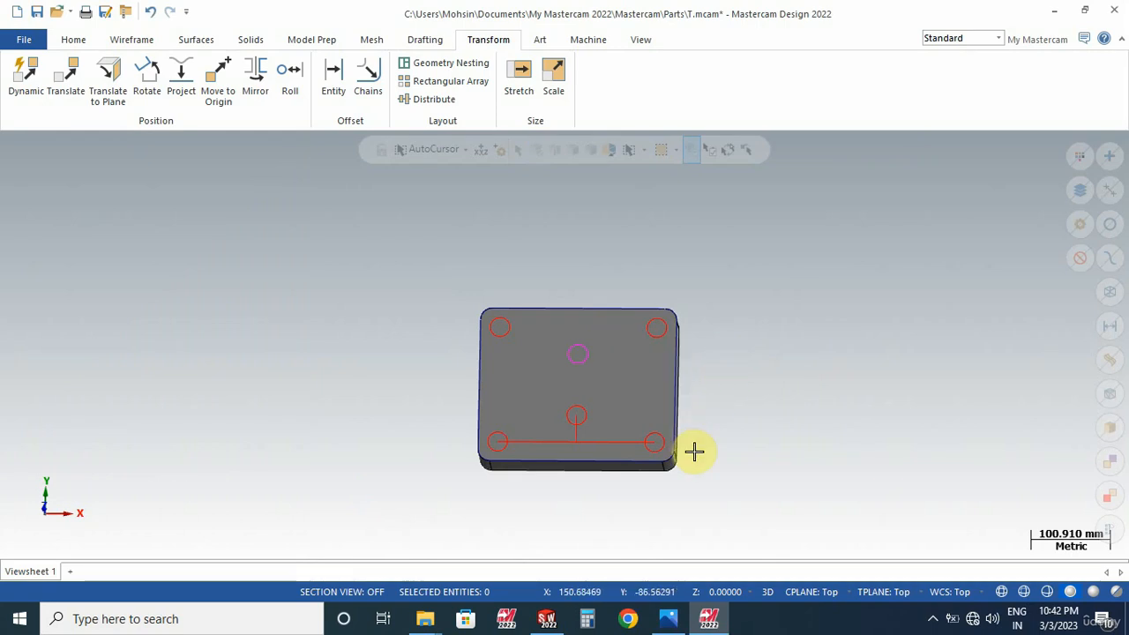
Step: Clear the temporary colours from the rotated circle and delete the two construction lines at the front circles
scroll(590, 438, "up", 1)
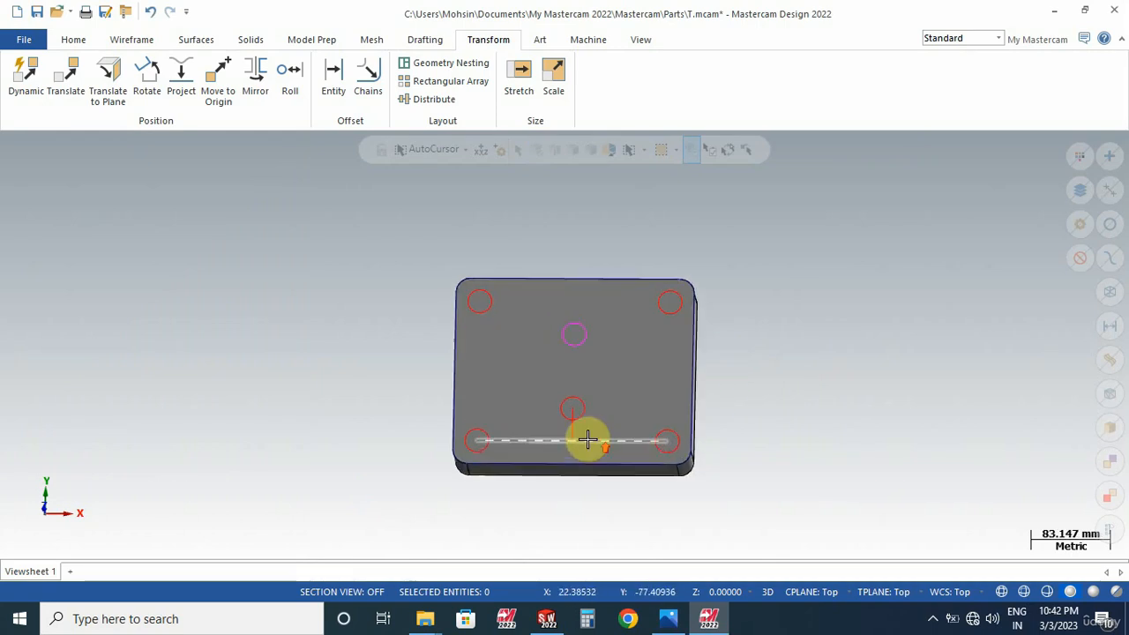
right_click(394, 253)
key("Escape")
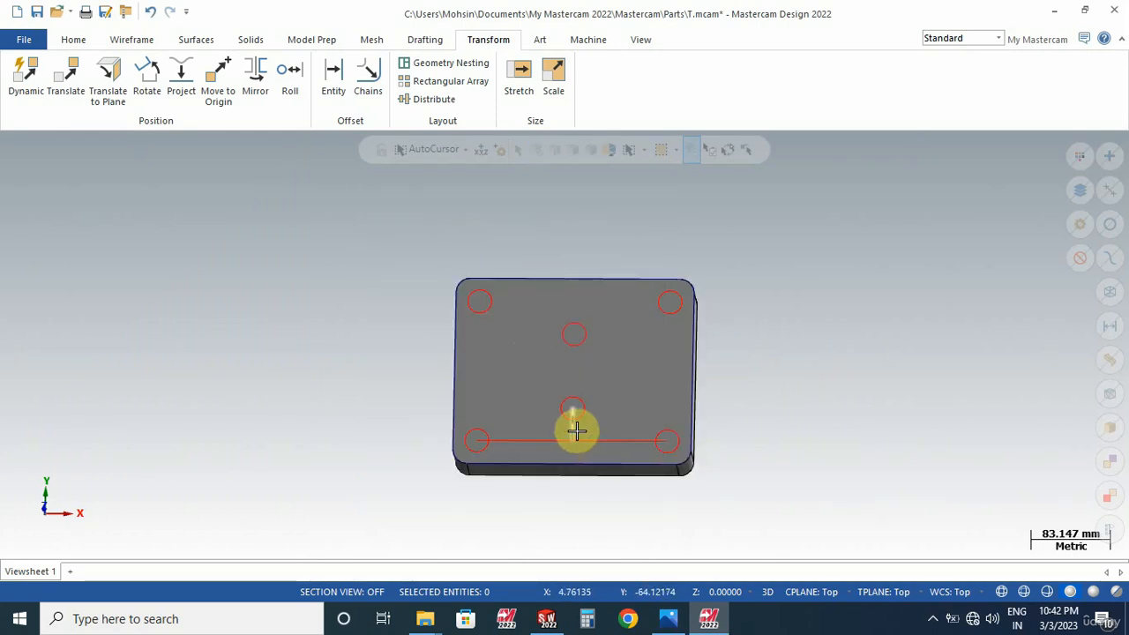
left_click(603, 439)
key("Escape")
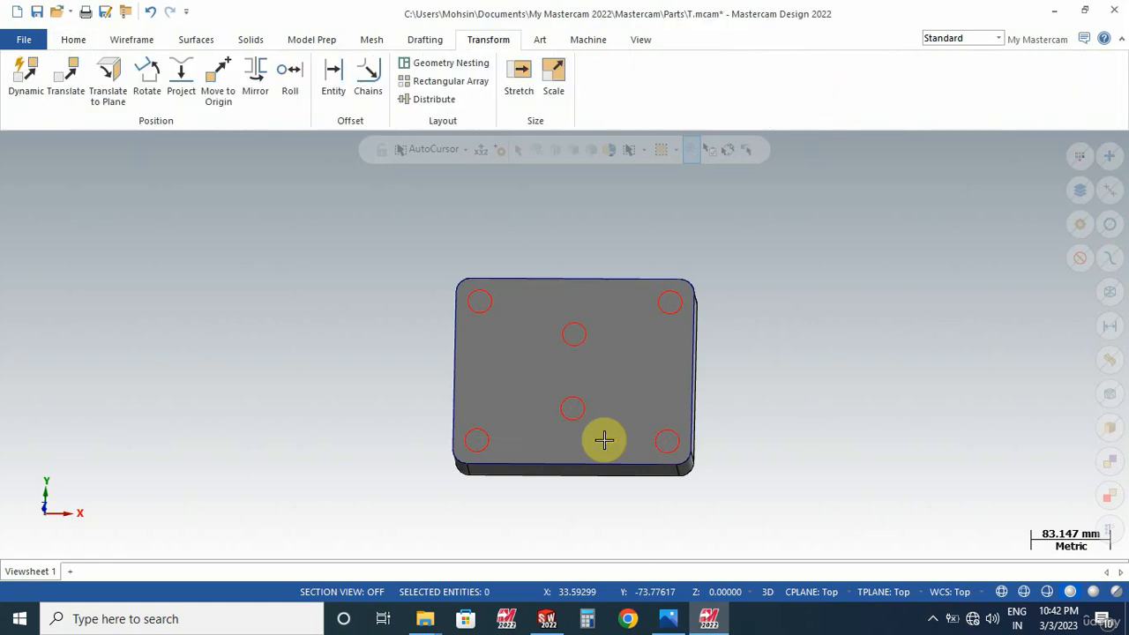
Step: Draw a tangent line from the upper side of the rear-left corner circle to the underside of the rear middle circle
left_click(131, 40)
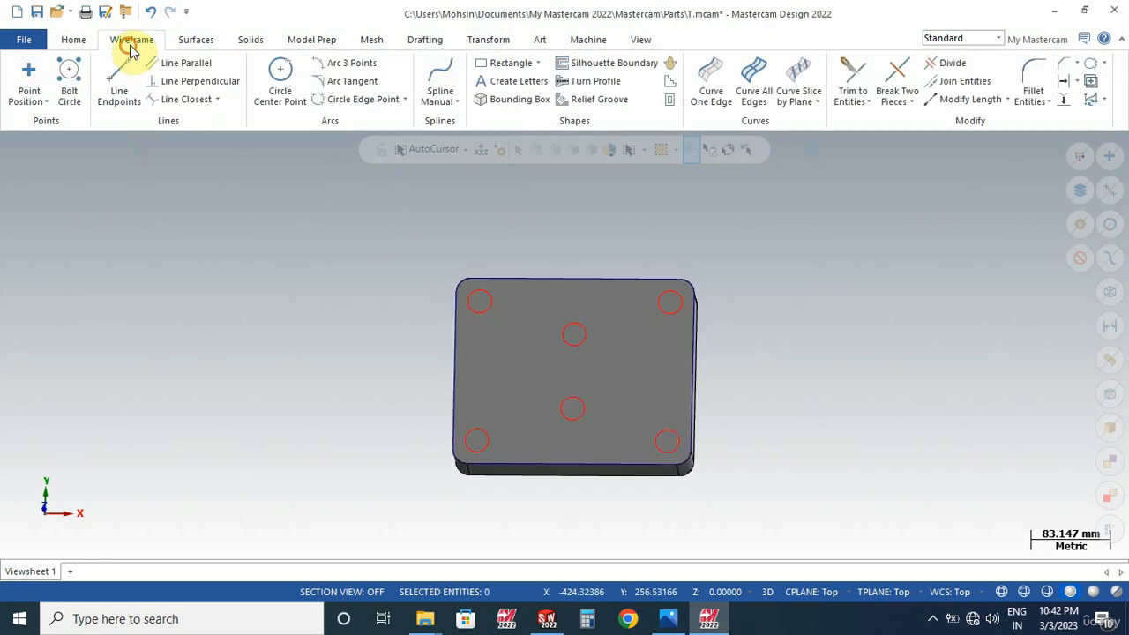
left_click(132, 93)
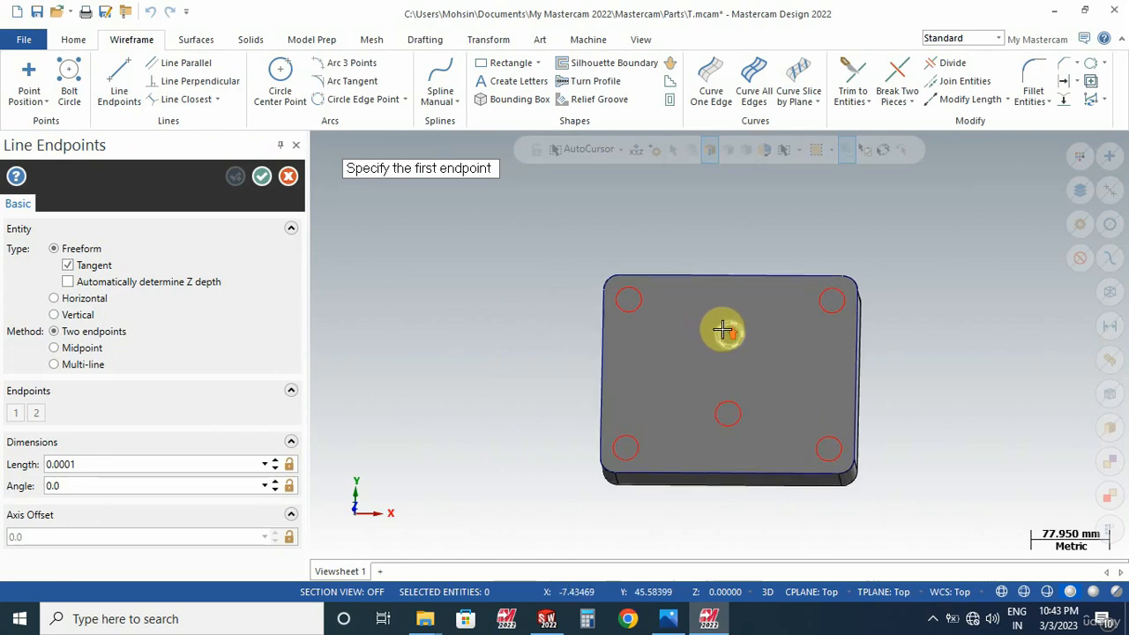
scroll(722, 330, "up", 4)
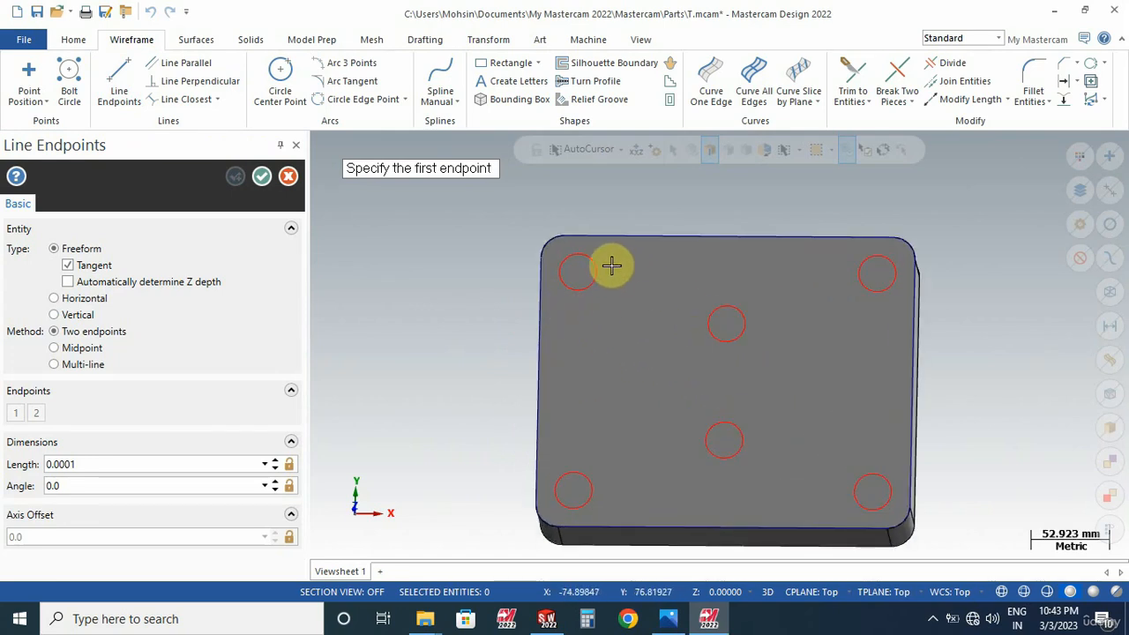
left_click(598, 265)
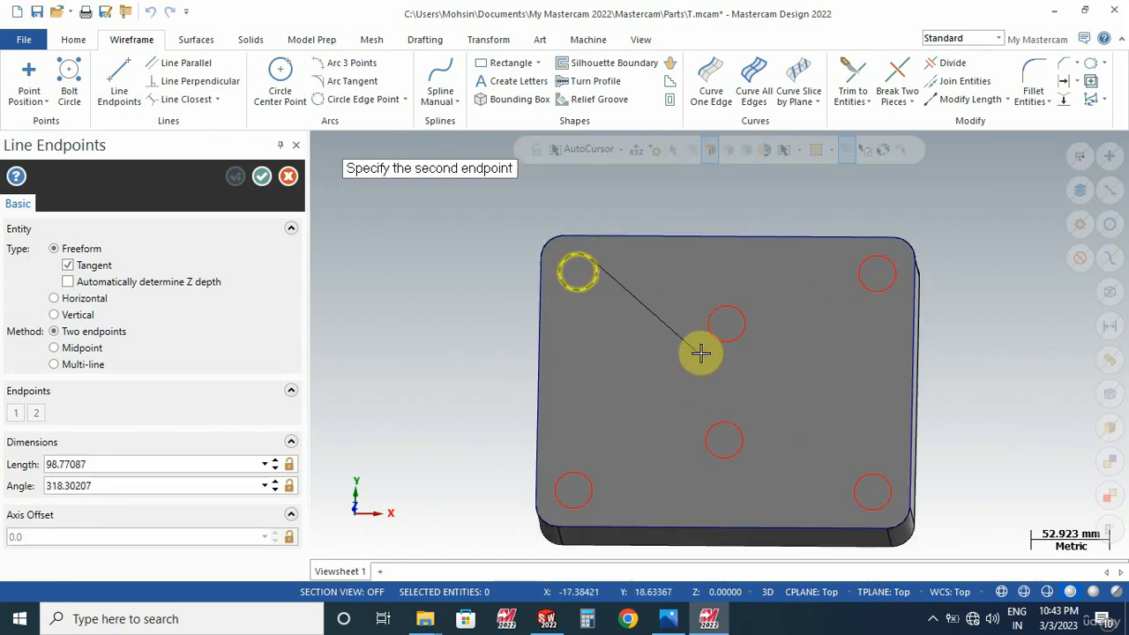
left_click(718, 344)
scroll(594, 267, "up", 6)
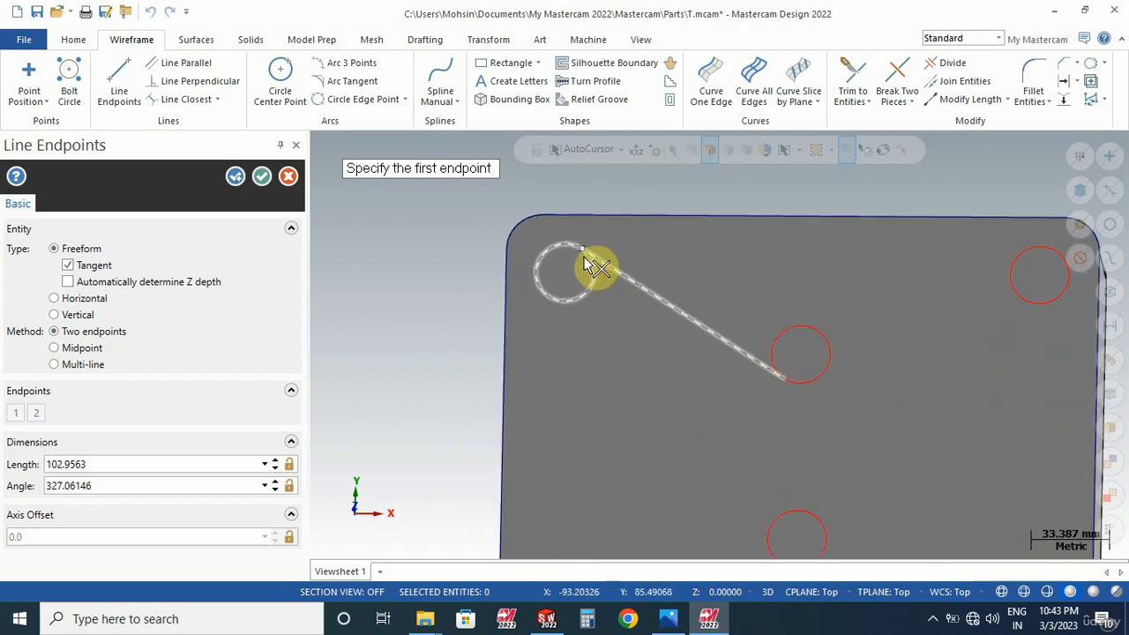
scroll(670, 277, "down", 3)
scroll(737, 364, "down", 4)
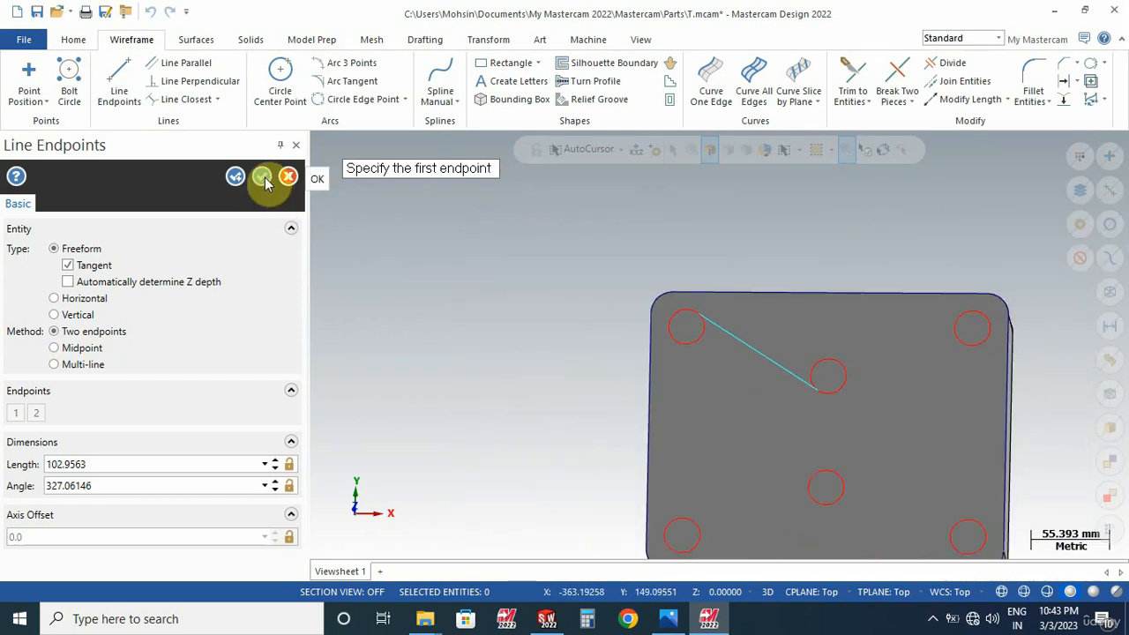
Step: Draw a vertical 150 mm line joining the outer left sides of the two left corner circles
left_click(667, 332)
left_click(664, 529)
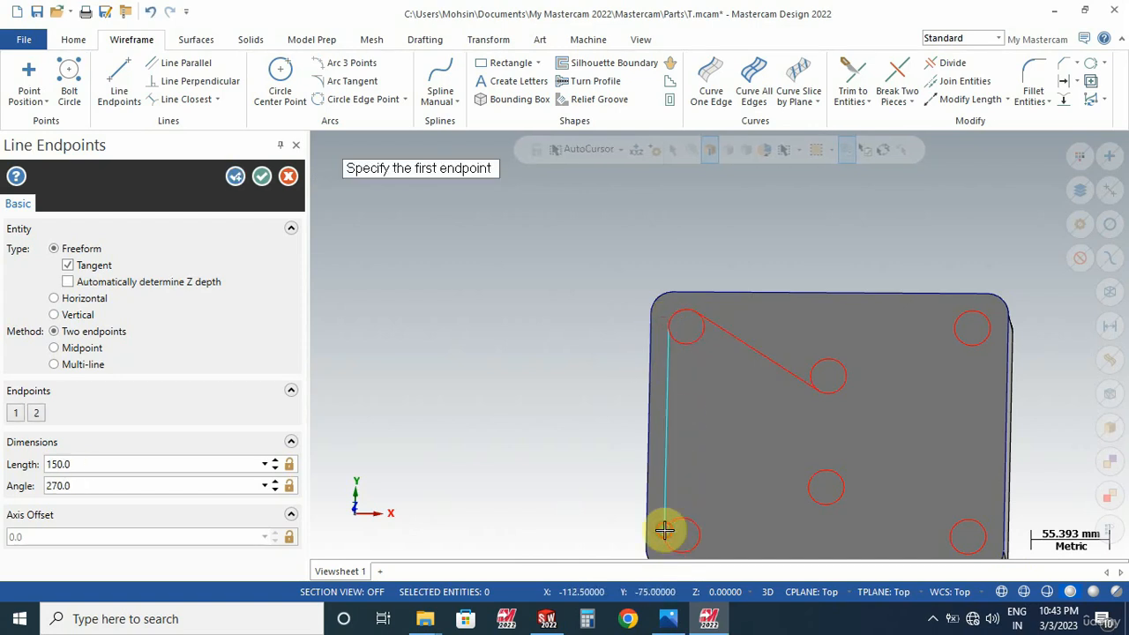
left_click(261, 176)
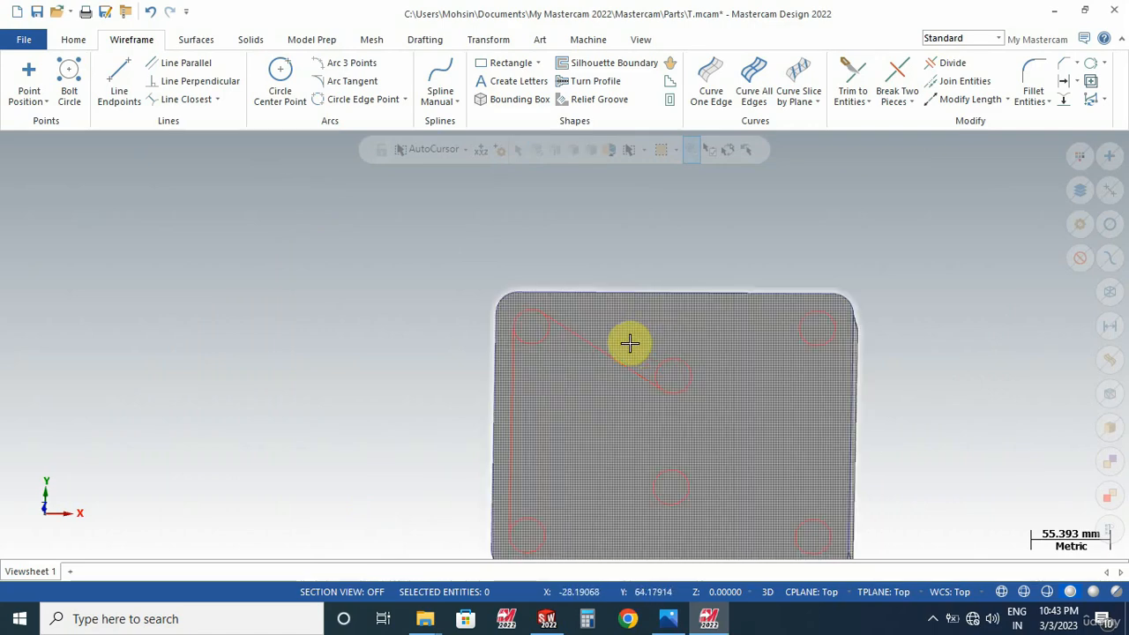
Step: Examine closely how both ends of the slanted line meet the rear middle circle and the rear-left corner circle
scroll(632, 378, "up", 6)
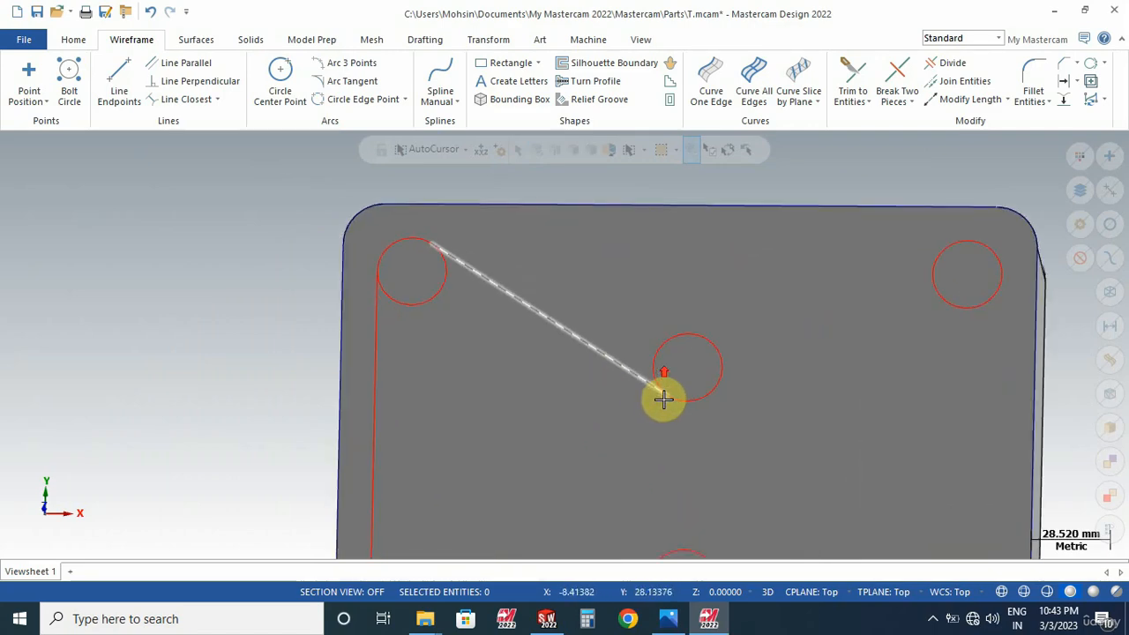
scroll(670, 388, "up", 5)
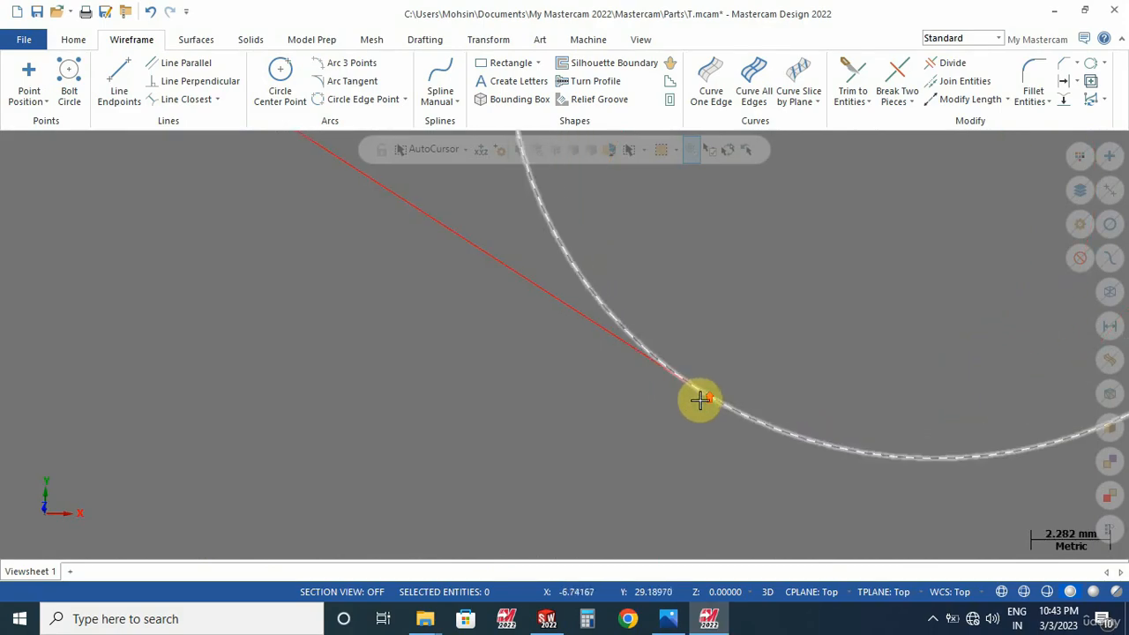
scroll(750, 394, "down", 8)
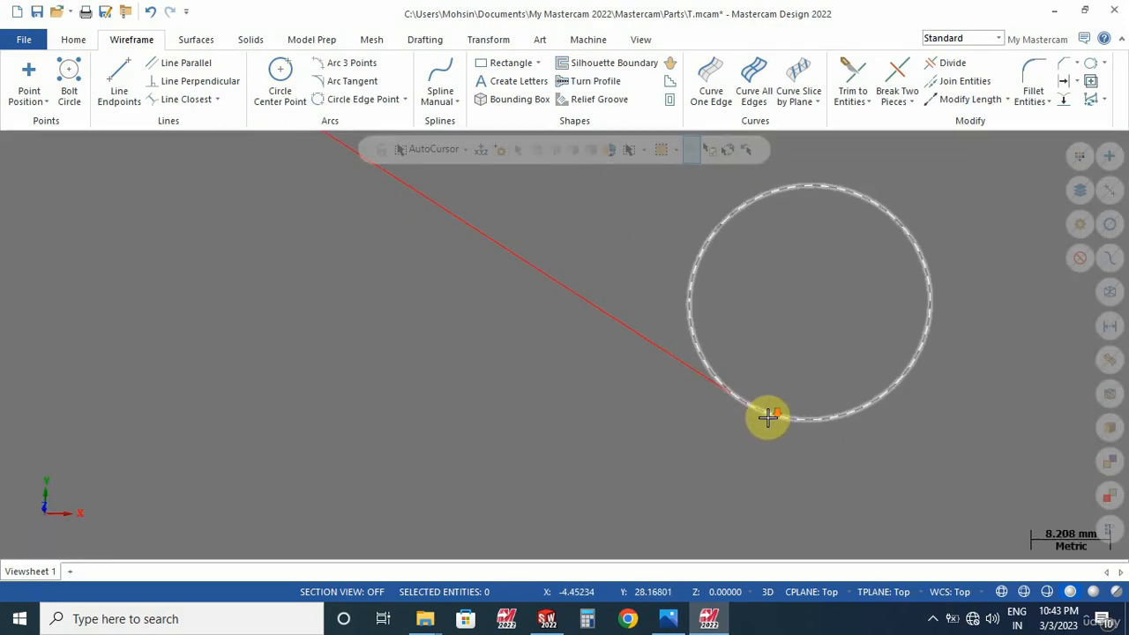
scroll(441, 216, "up", 7)
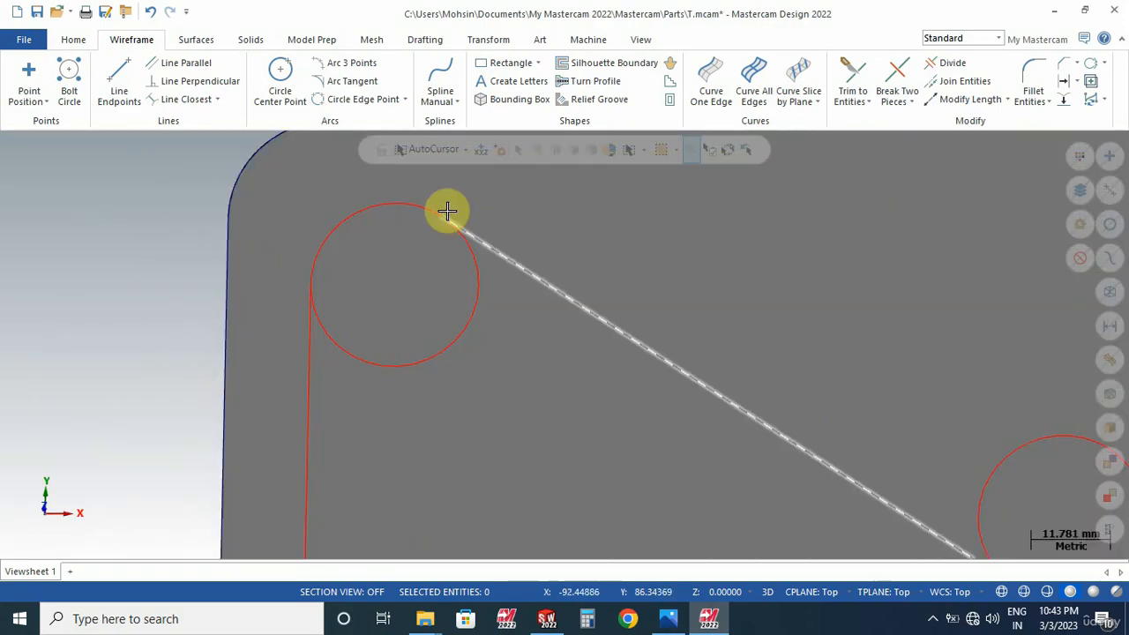
scroll(428, 220, "up", 5)
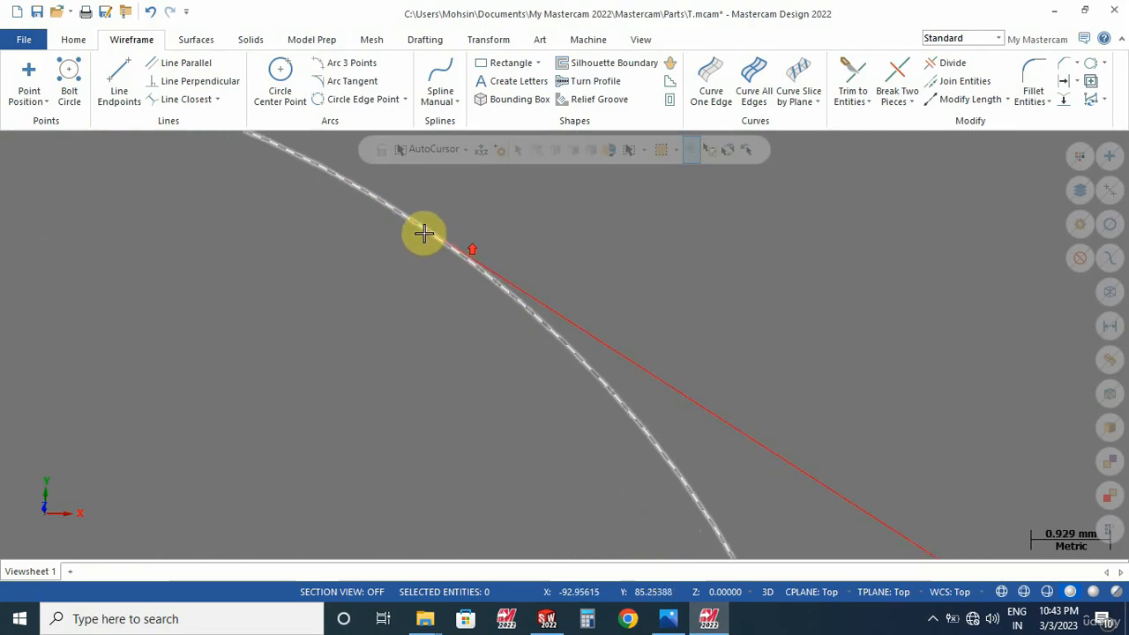
scroll(458, 259, "down", 1)
scroll(454, 282, "down", 1)
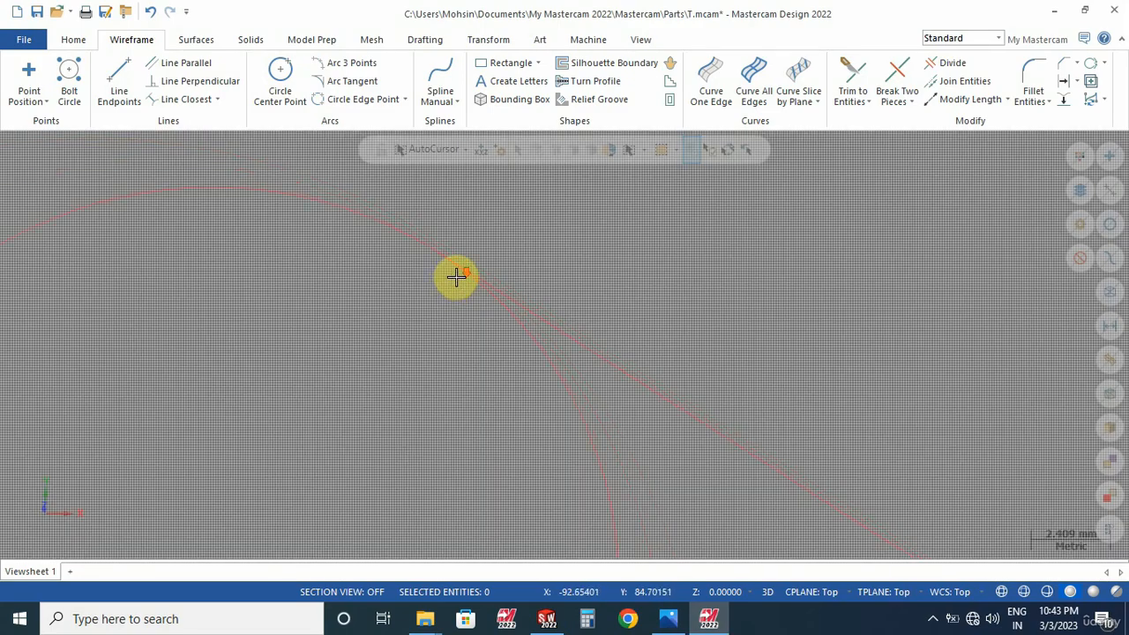
scroll(456, 277, "down", 8)
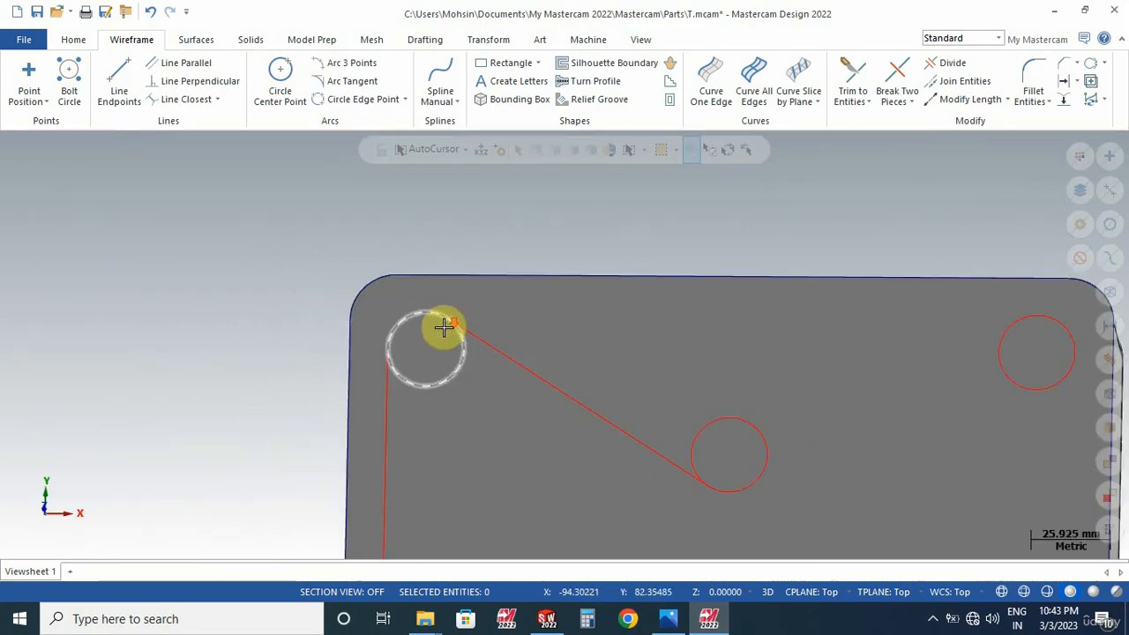
scroll(343, 260, "down", 5)
middle_click_drag(351, 259, 379, 315)
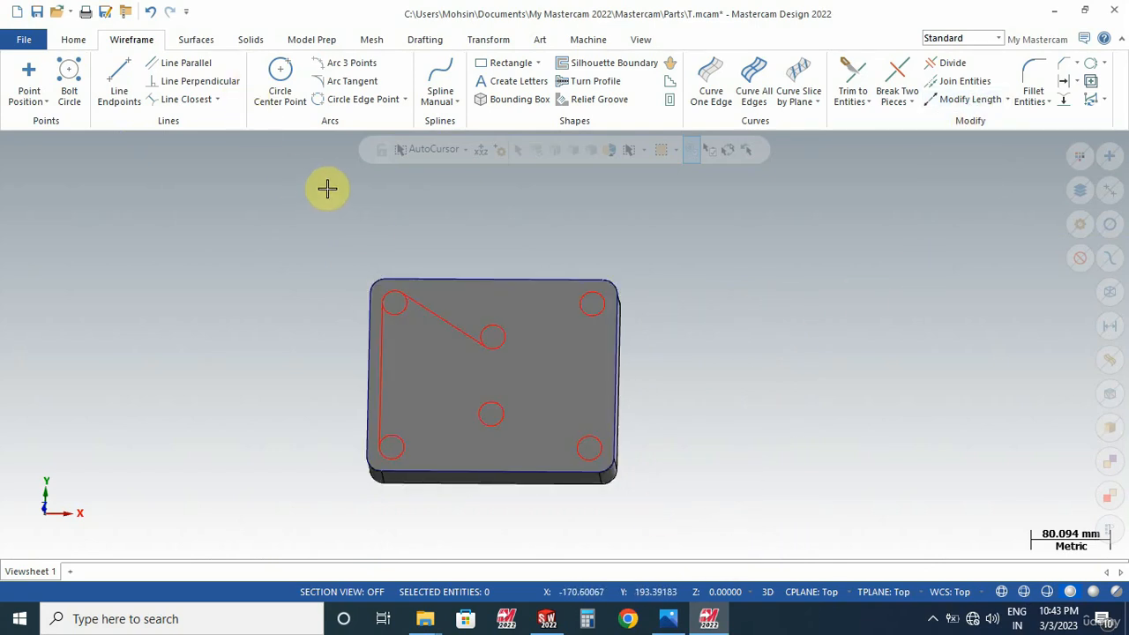
Step: Mirror the slanted tangent line and the vertical line as copies about both the X and Y axes
left_click(490, 40)
left_click(253, 81)
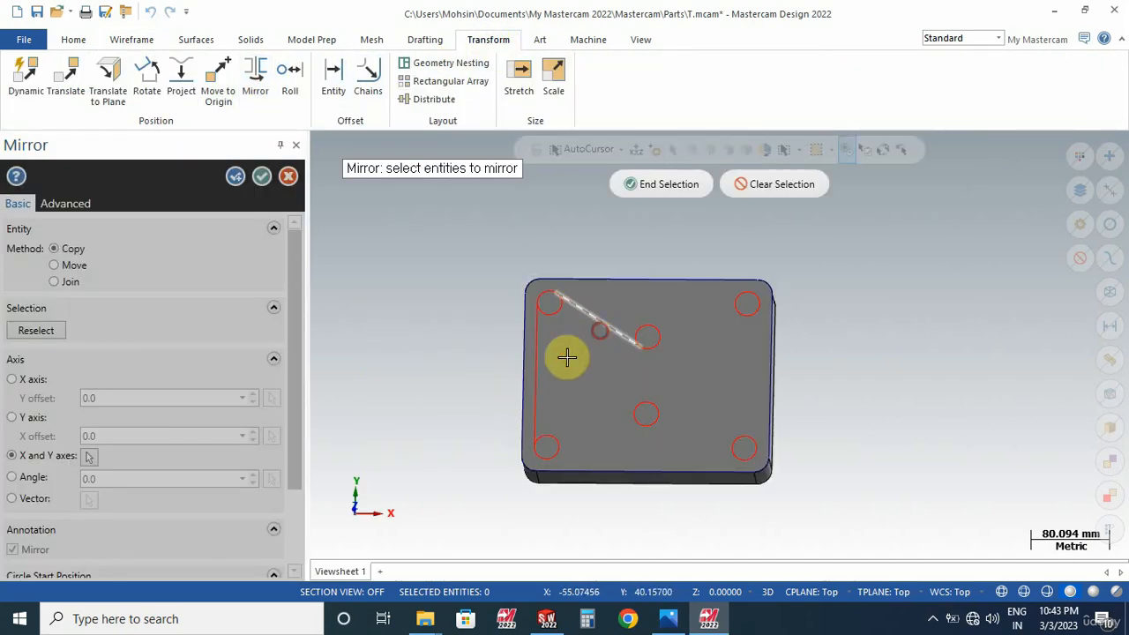
left_click(536, 371)
left_click(668, 187)
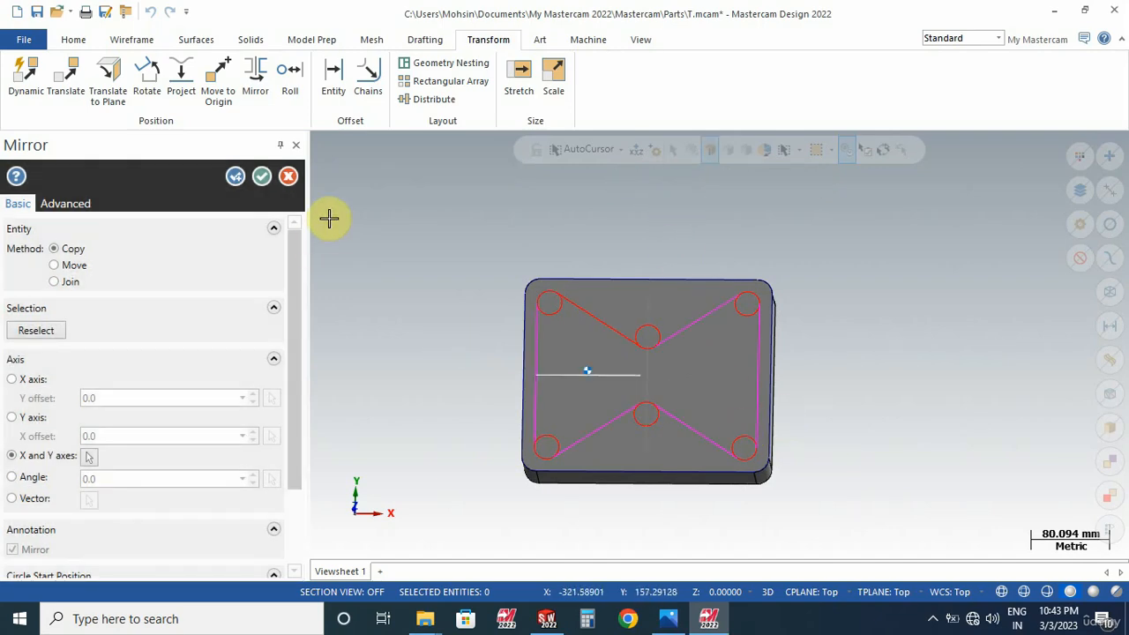
left_click(264, 177)
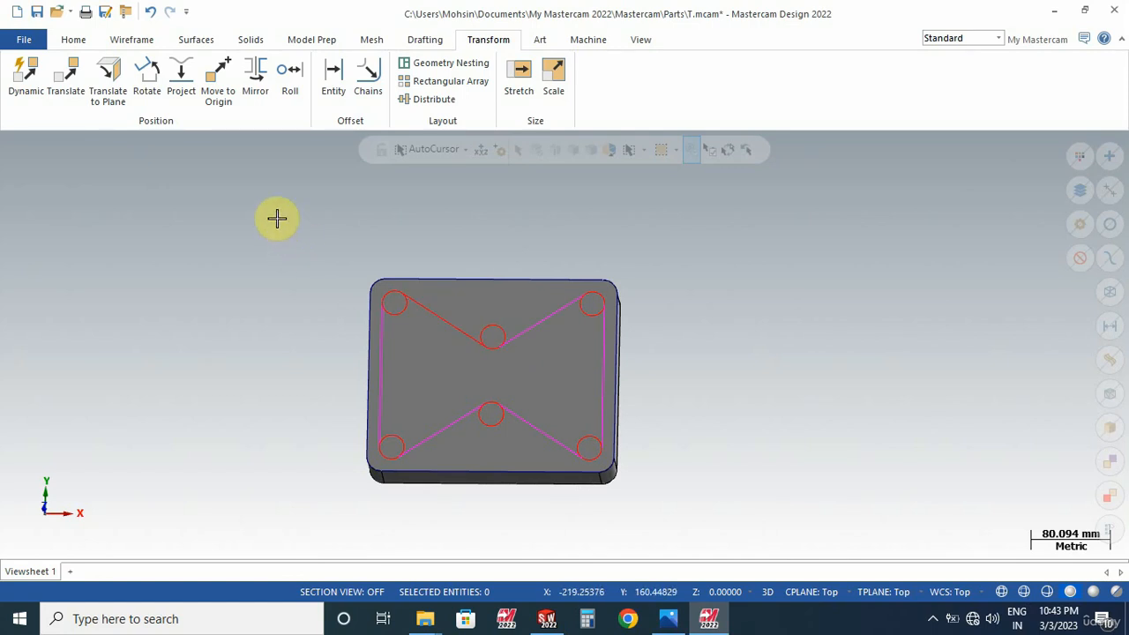
Step: Use Divide to trim away the inner arcs of the two rear corner circles between their tangent lines
left_click(123, 39)
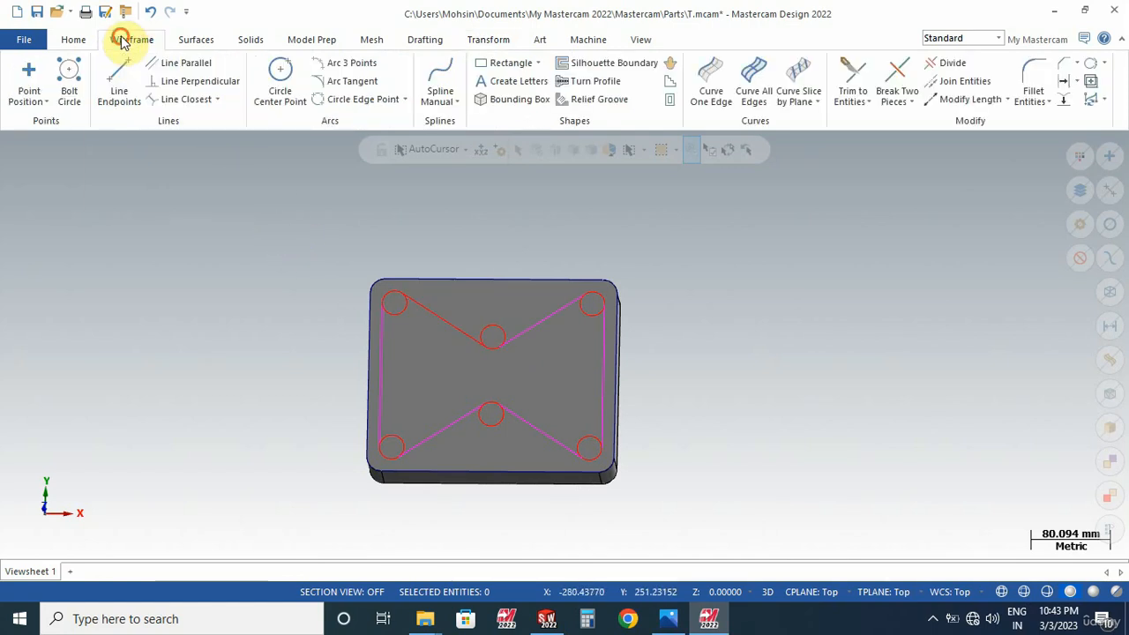
left_click(952, 64)
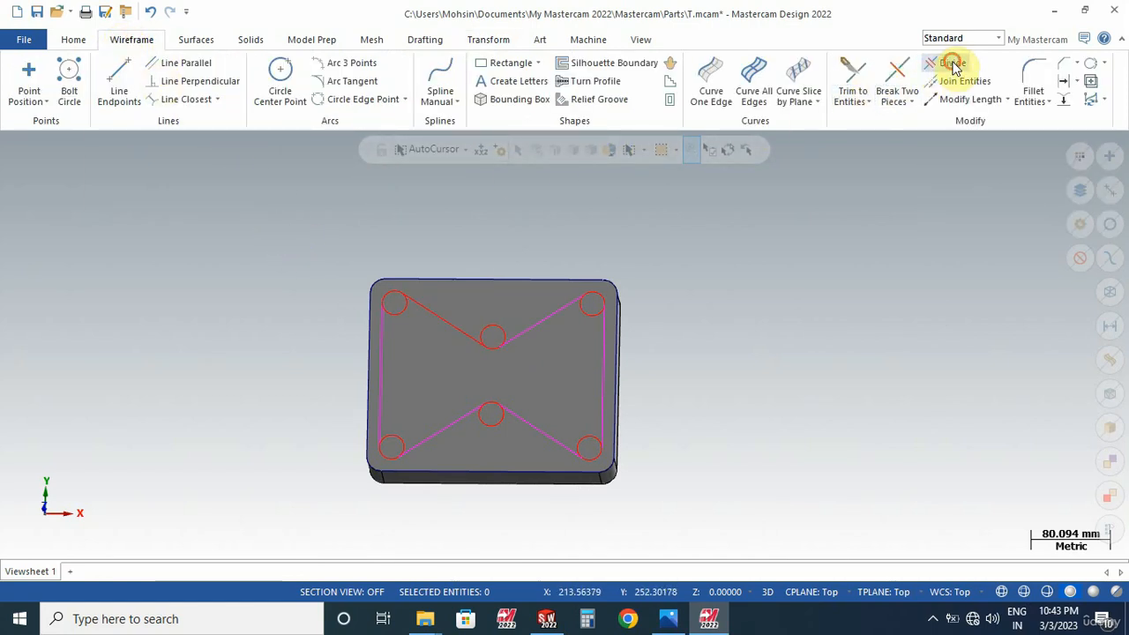
scroll(553, 344, "up", 1)
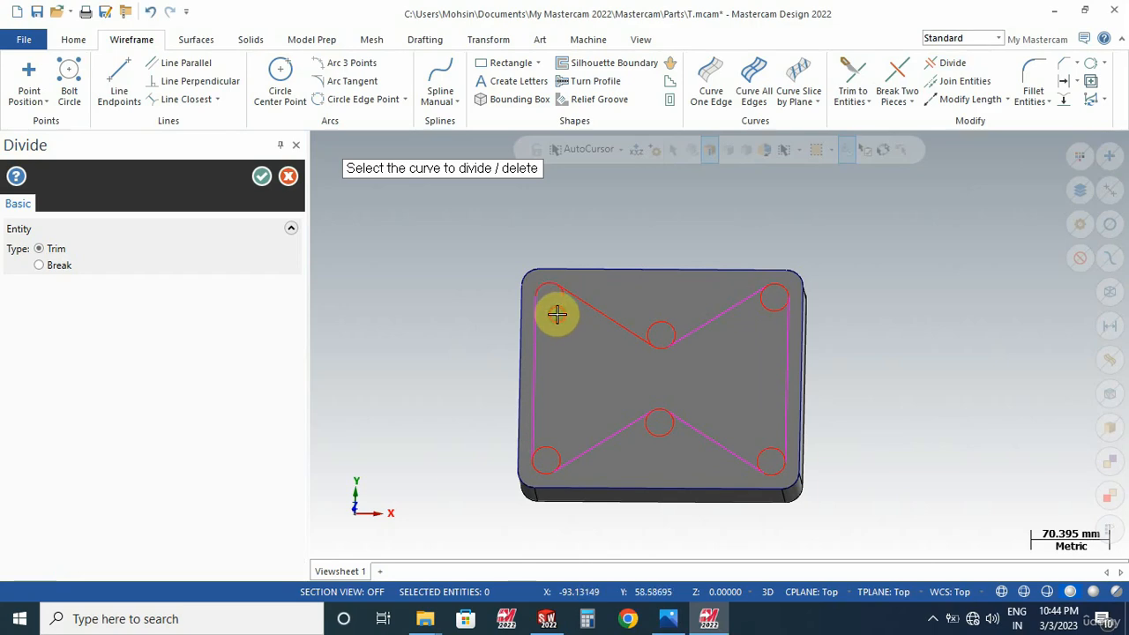
scroll(555, 301, "up", 5)
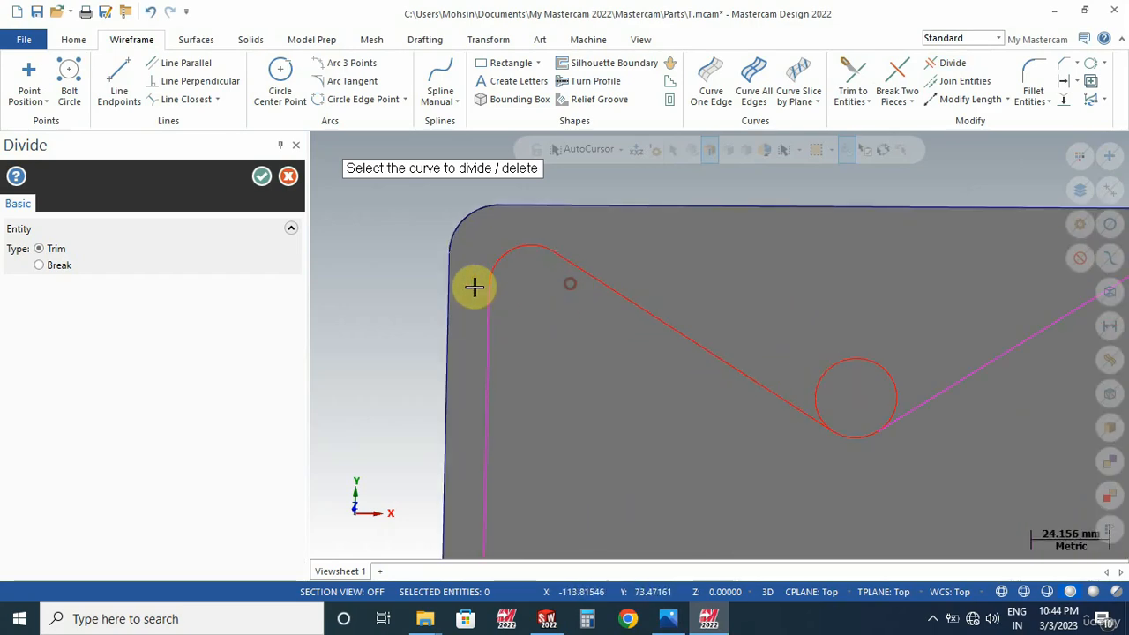
scroll(464, 263, "down", 2)
scroll(464, 263, "down", 5)
scroll(735, 320, "up", 5)
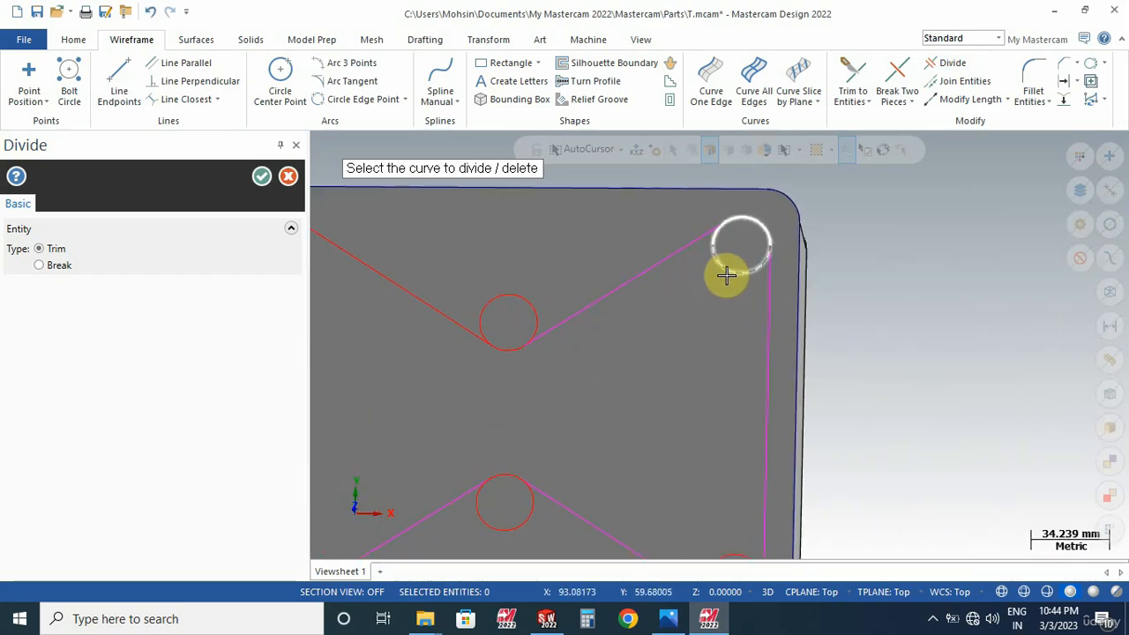
Step: Trim the unwanted arcs off the two middle circles and the two front corner circles at their tangent lines
scroll(660, 235, "down", 3)
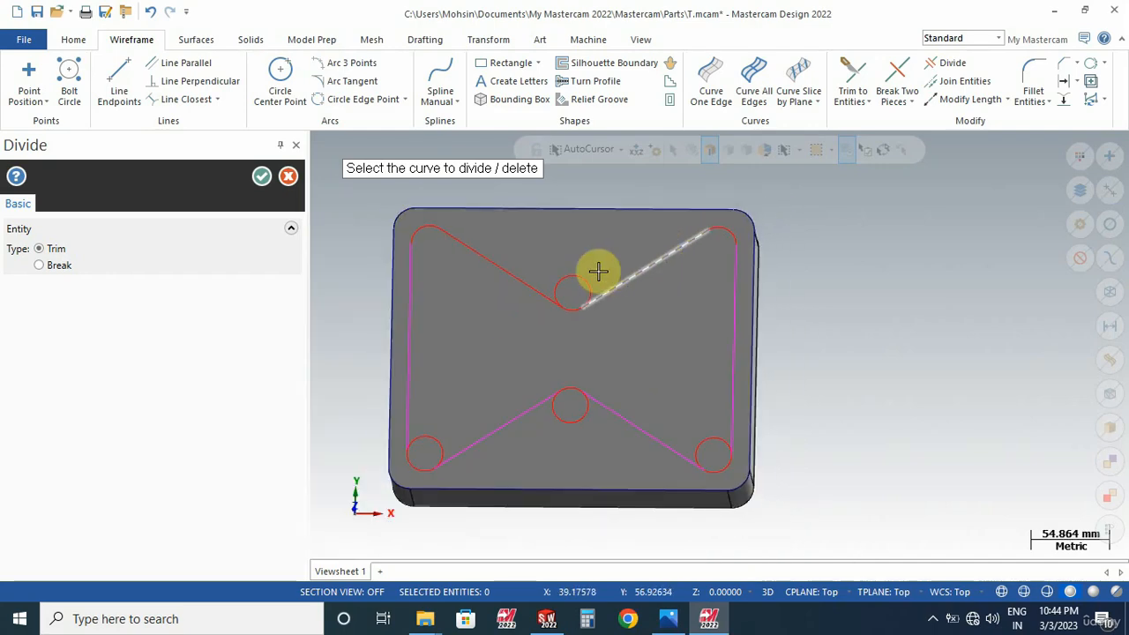
scroll(579, 293, "up", 4)
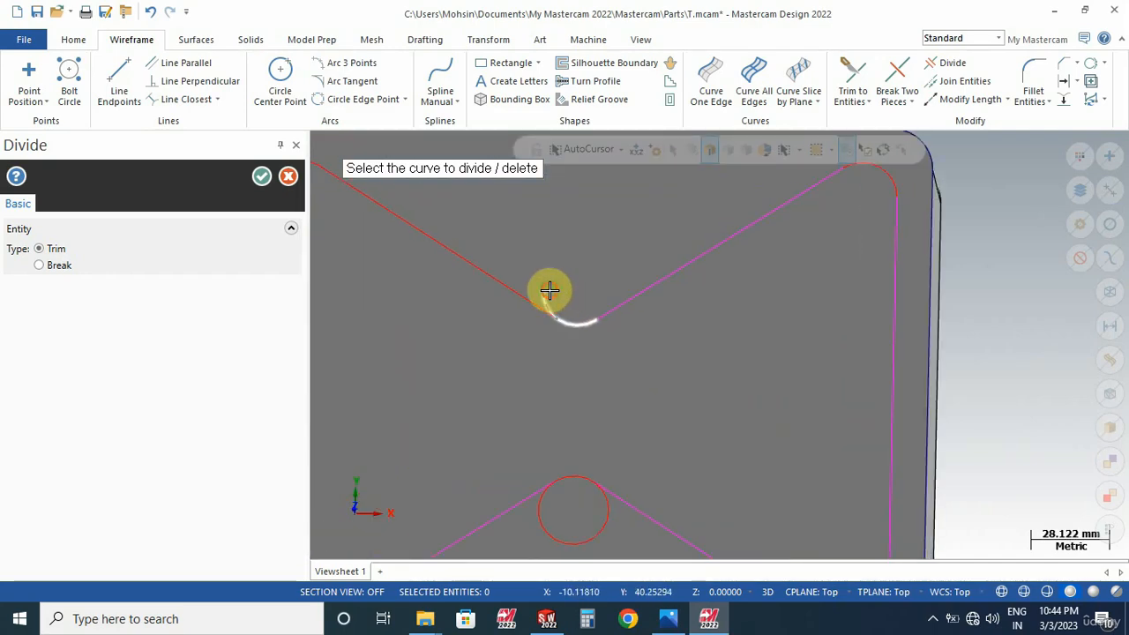
scroll(549, 290, "down", 4)
scroll(500, 432, "up", 2)
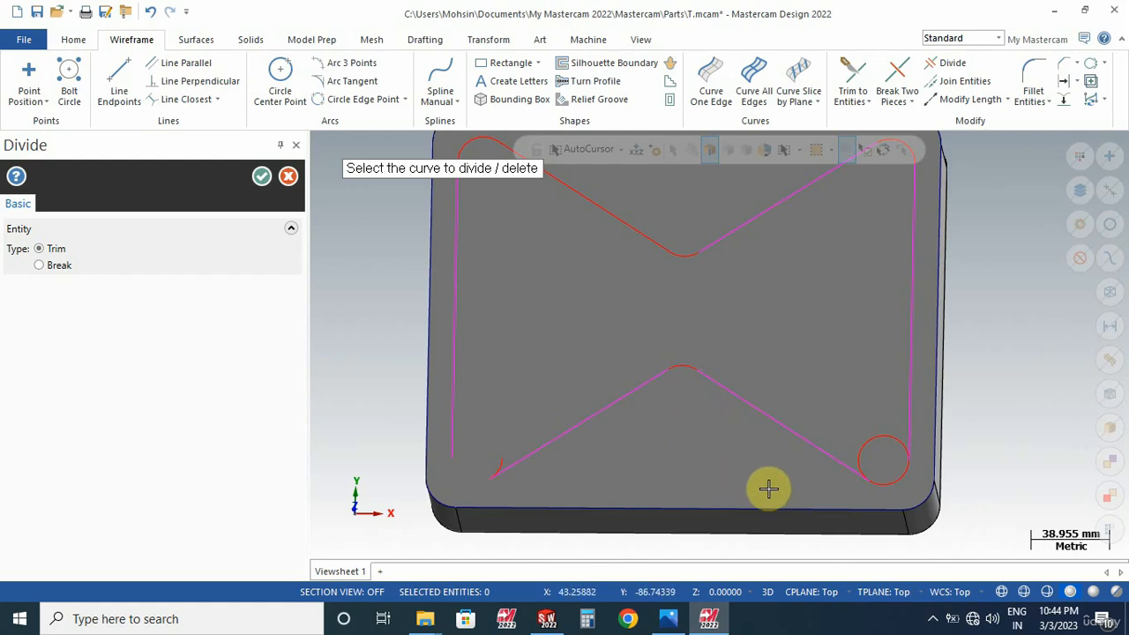
left_click(857, 462)
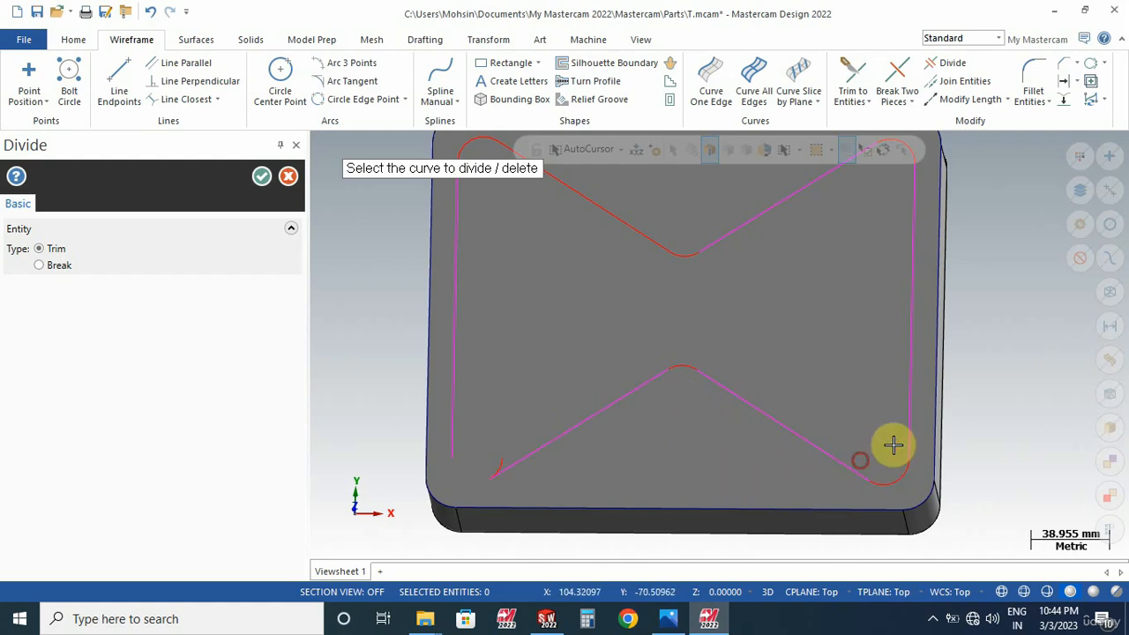
left_click(261, 183)
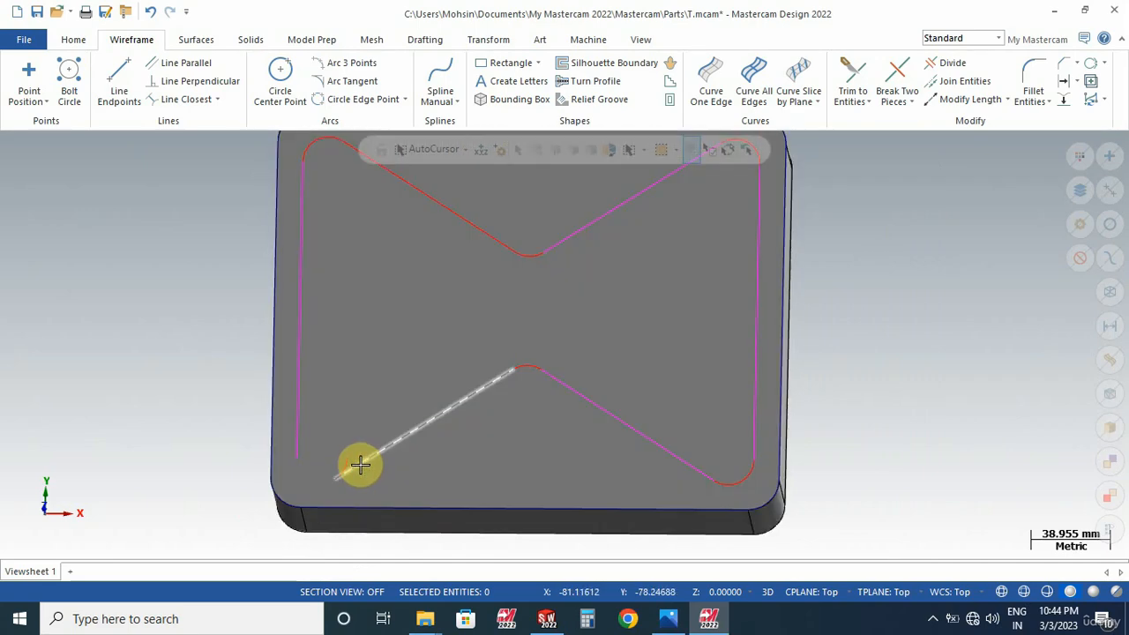
Step: Convert the leftover arc fragment at the front-left corner of the bow-tie outline back to a full circle
left_click(1090, 80)
left_click(349, 455)
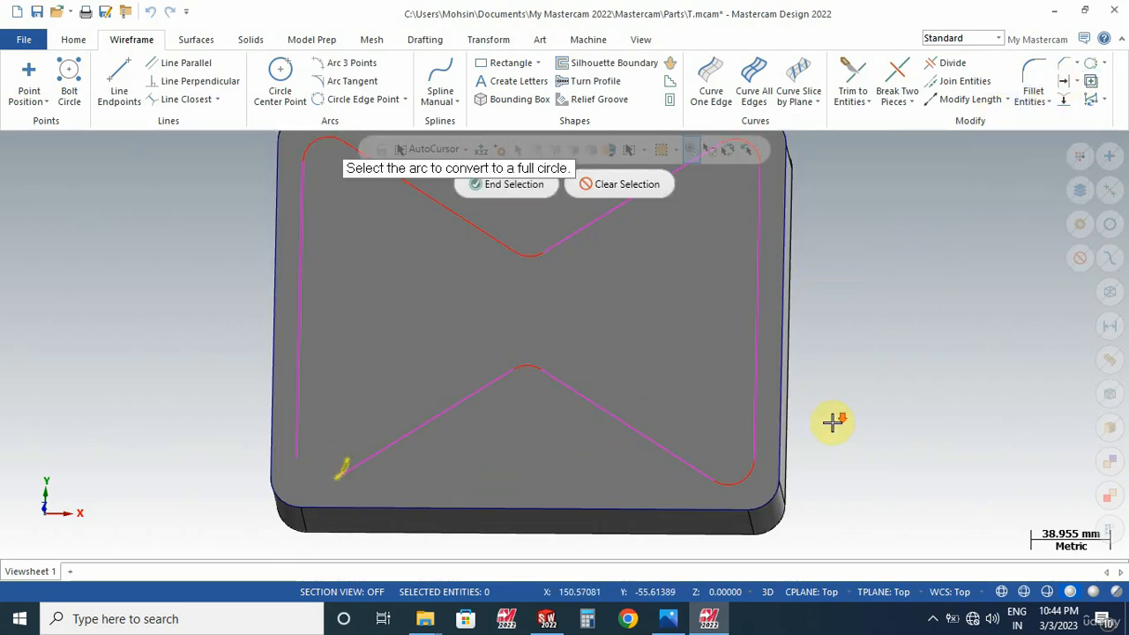
scroll(832, 416, "down", 4)
left_click(503, 187)
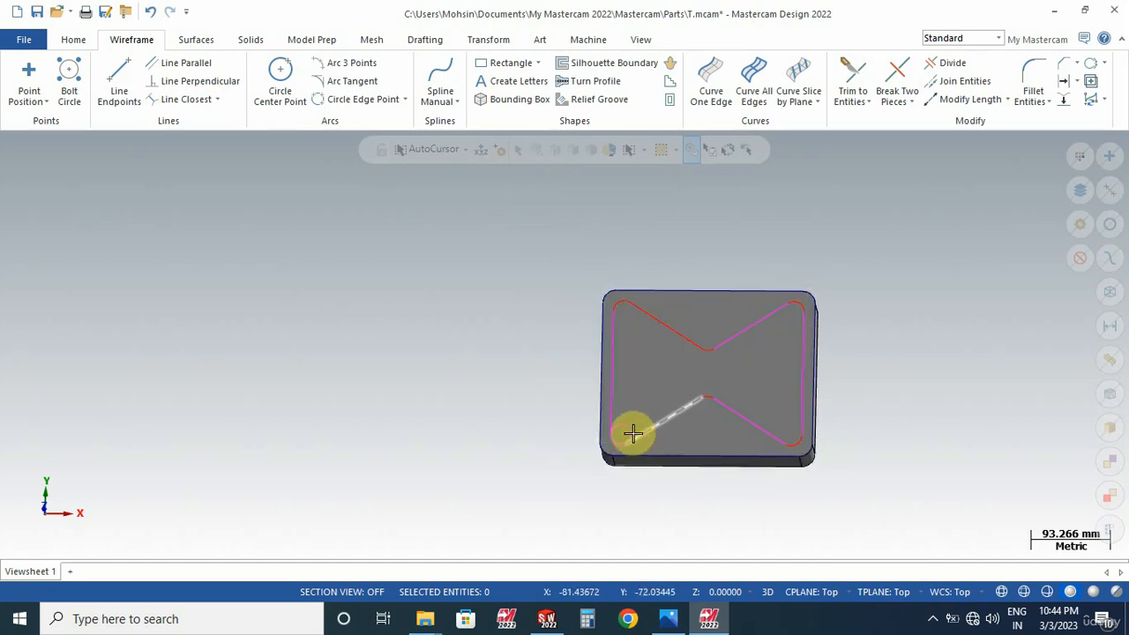
Step: Trim the inner arc off the front-left corner circle with Divide and clear the transform result colors
scroll(632, 428, "up", 4)
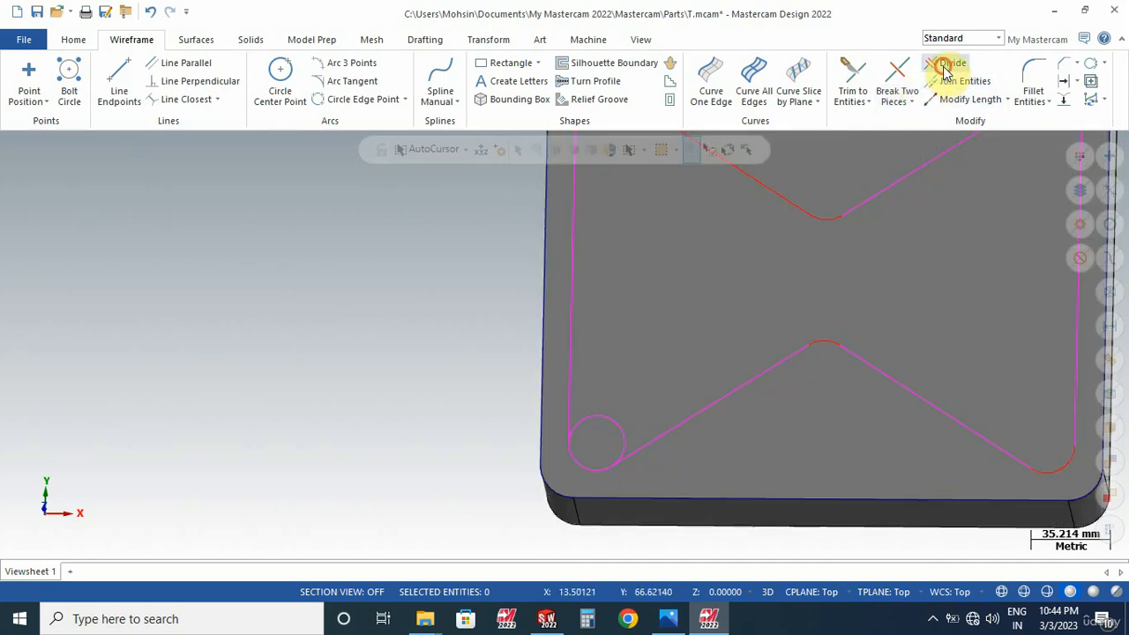
left_click(945, 66)
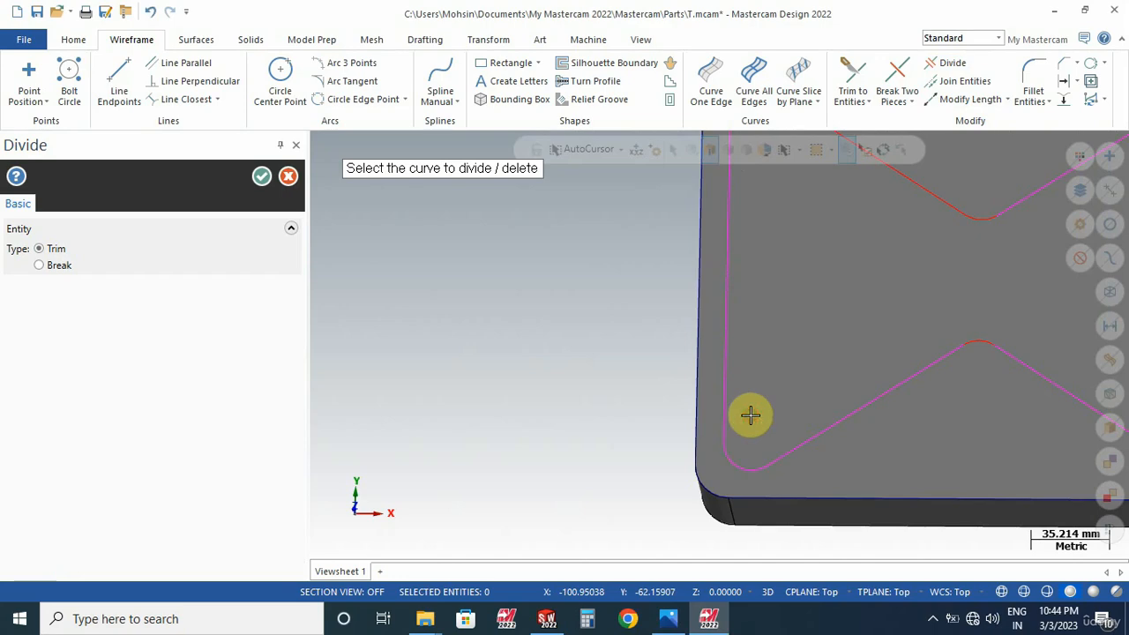
scroll(539, 352, "down", 1)
scroll(540, 352, "down", 3)
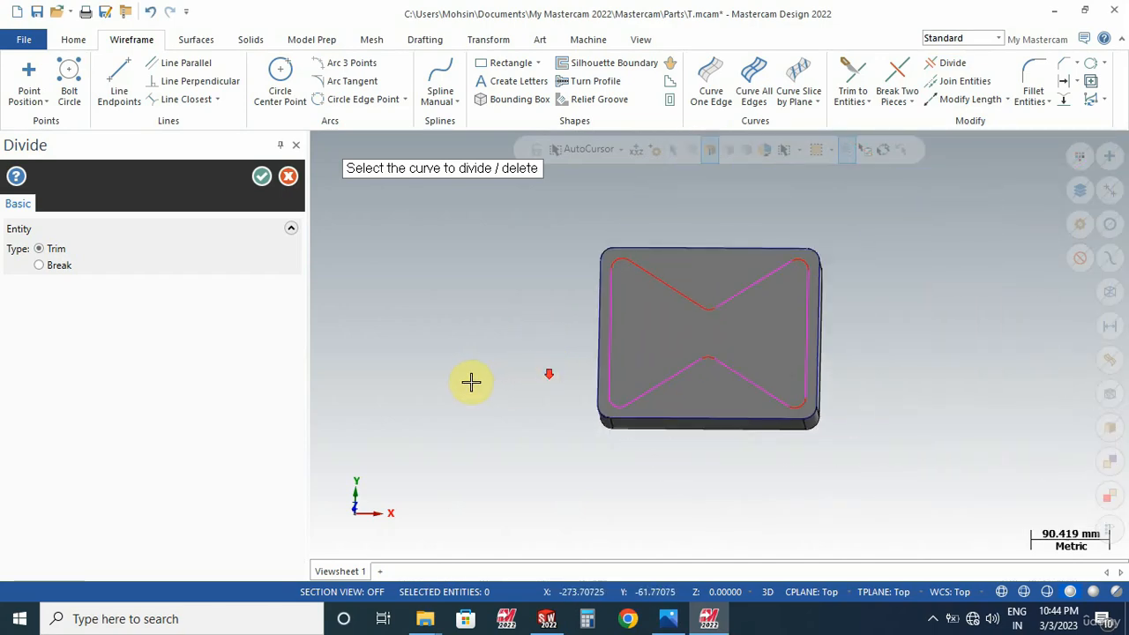
left_click(261, 176)
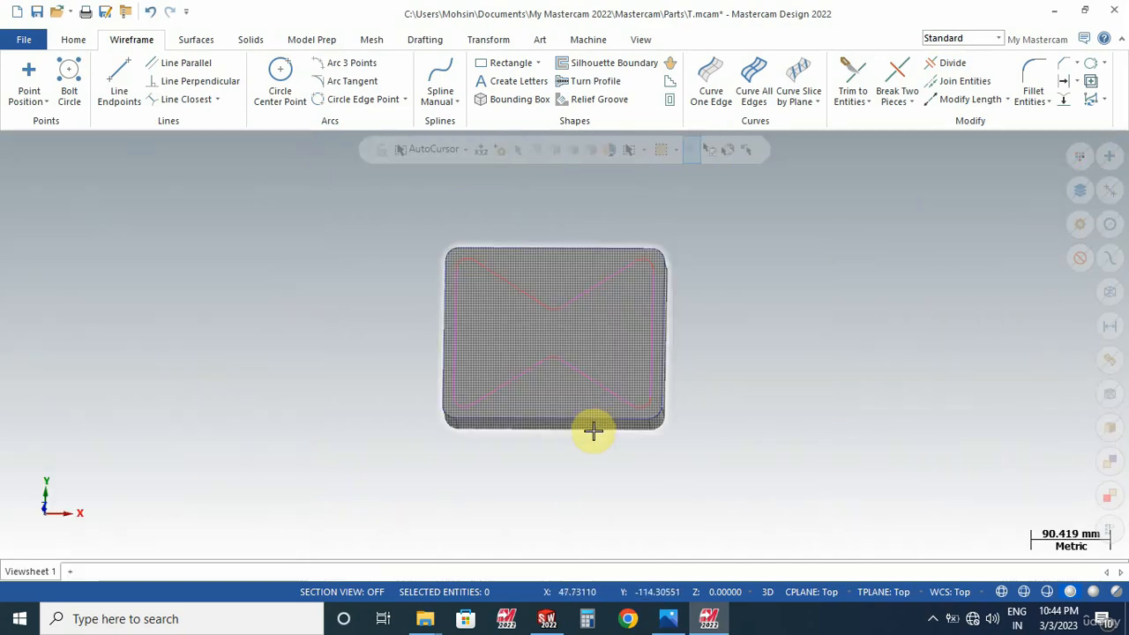
right_click(817, 307)
left_click(887, 281)
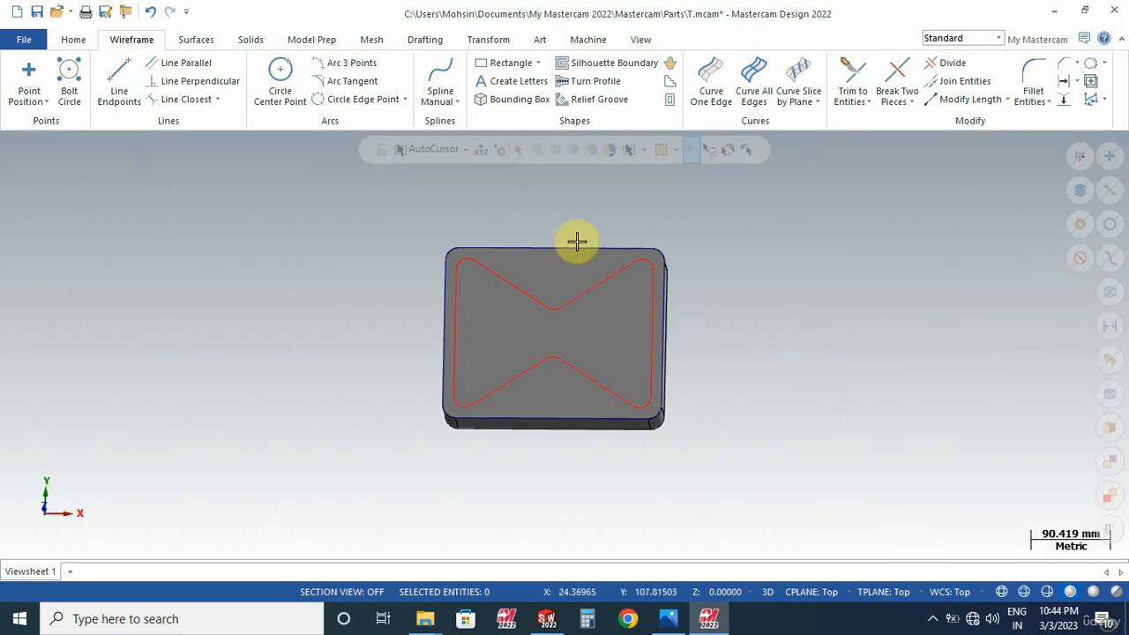
Step: Check the pocket details in the reference drawing 2nd 3d example.JPG
left_click(682, 623)
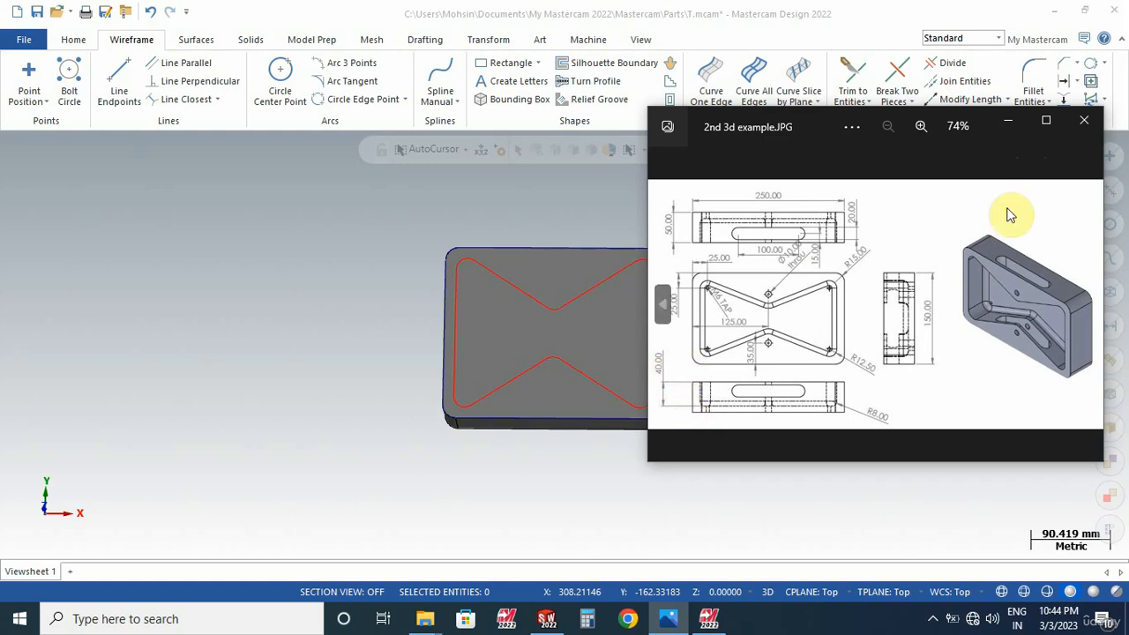
left_click(1010, 121)
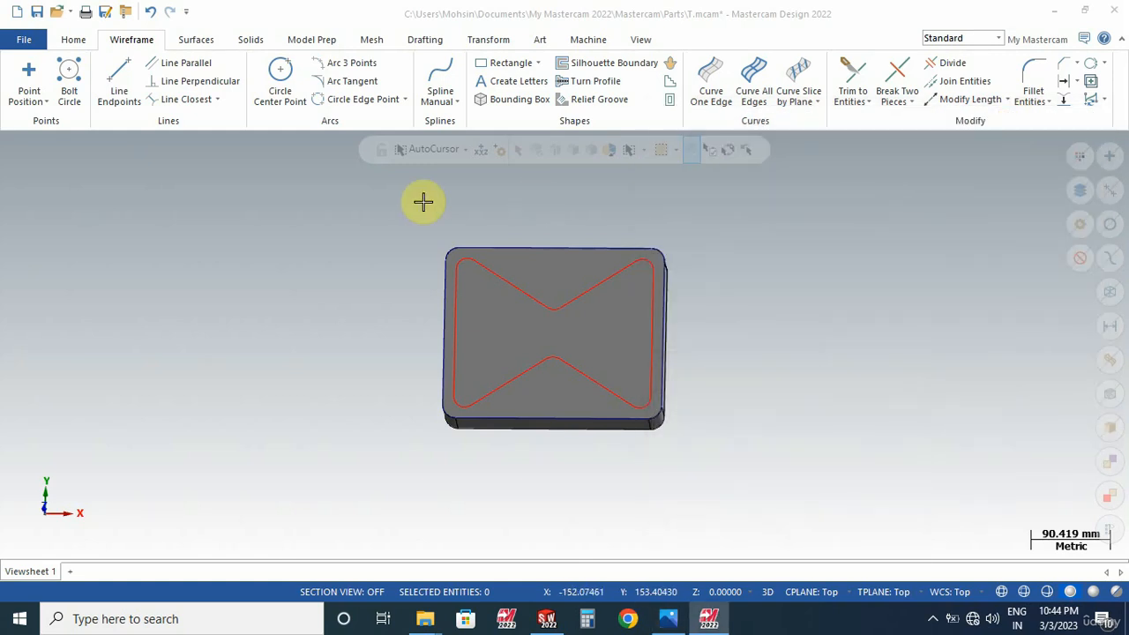
left_click(249, 41)
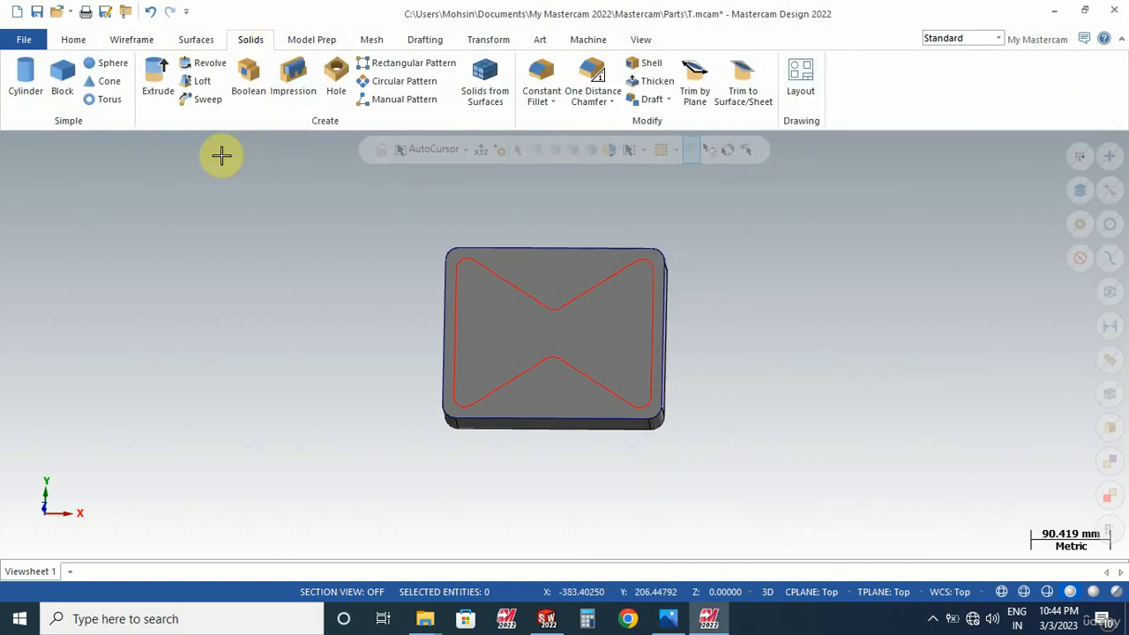
left_click(164, 95)
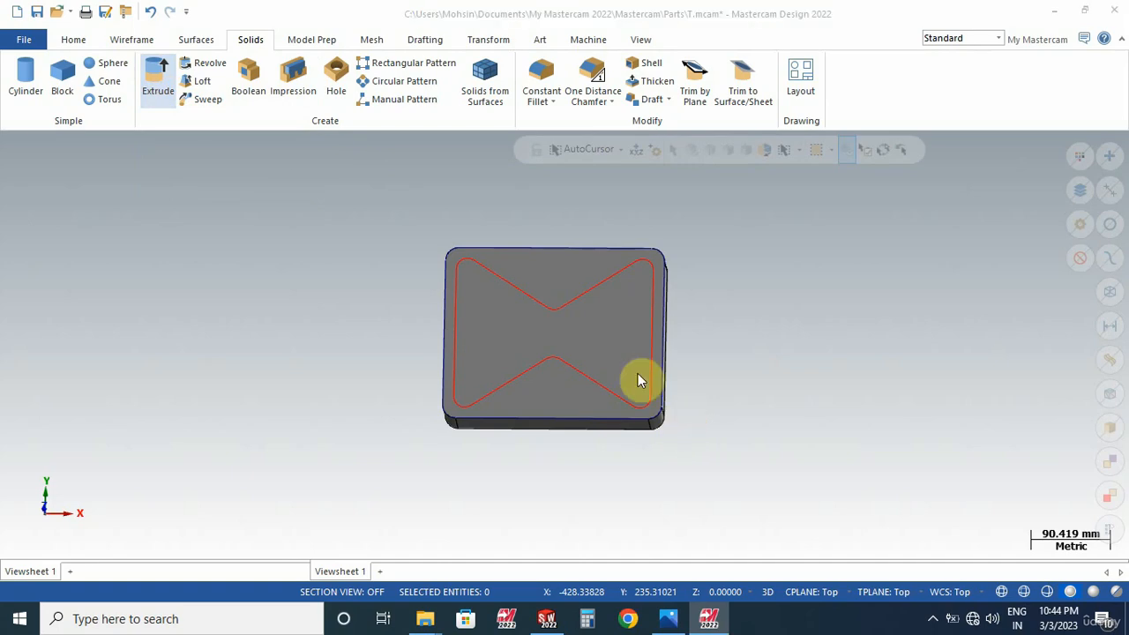
left_click(685, 305)
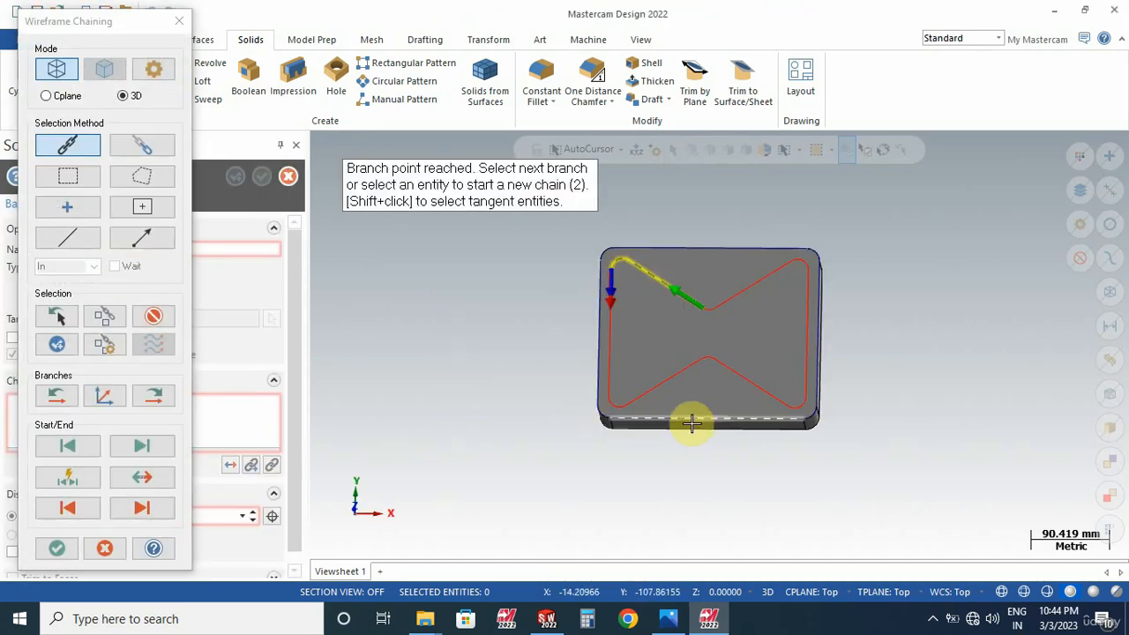
left_click(180, 24)
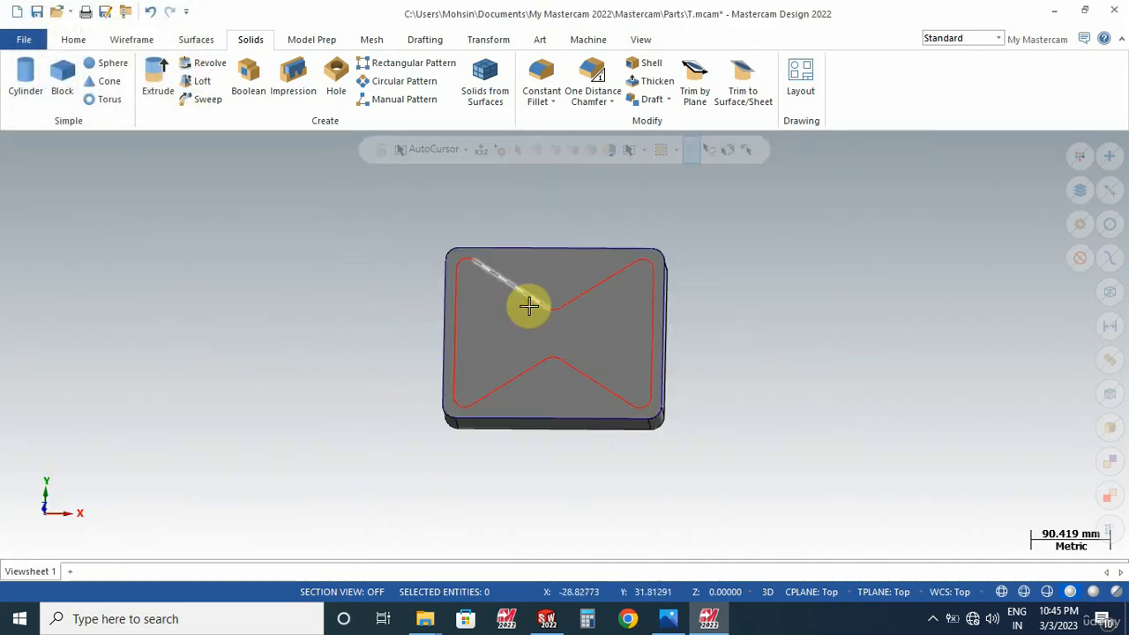
Step: Inspect the rear-left corner of the pocket outline, delete duplicate entities and rerun the duplicate check
scroll(453, 245, "up", 5)
scroll(412, 283, "up", 3)
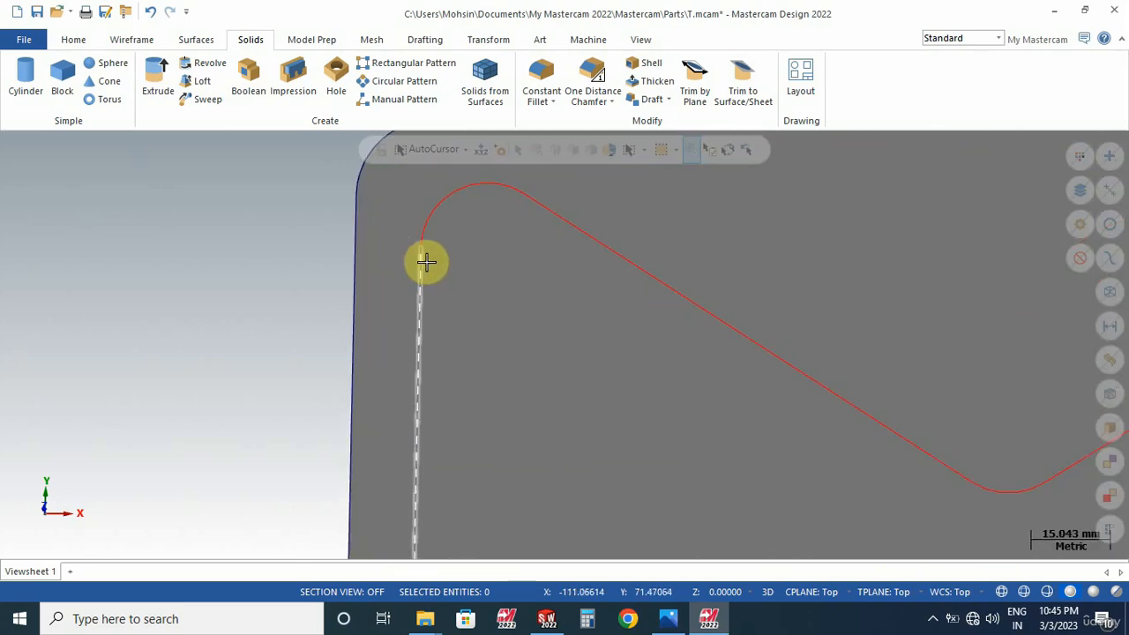
scroll(468, 262, "down", 6)
scroll(534, 336, "down", 2)
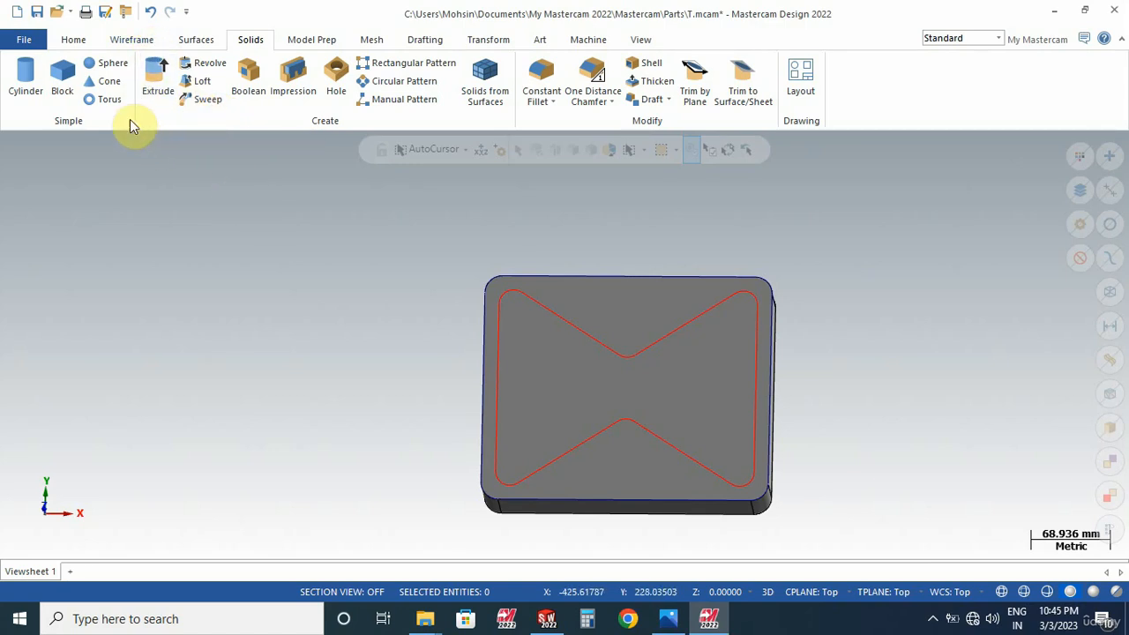
left_click(74, 37)
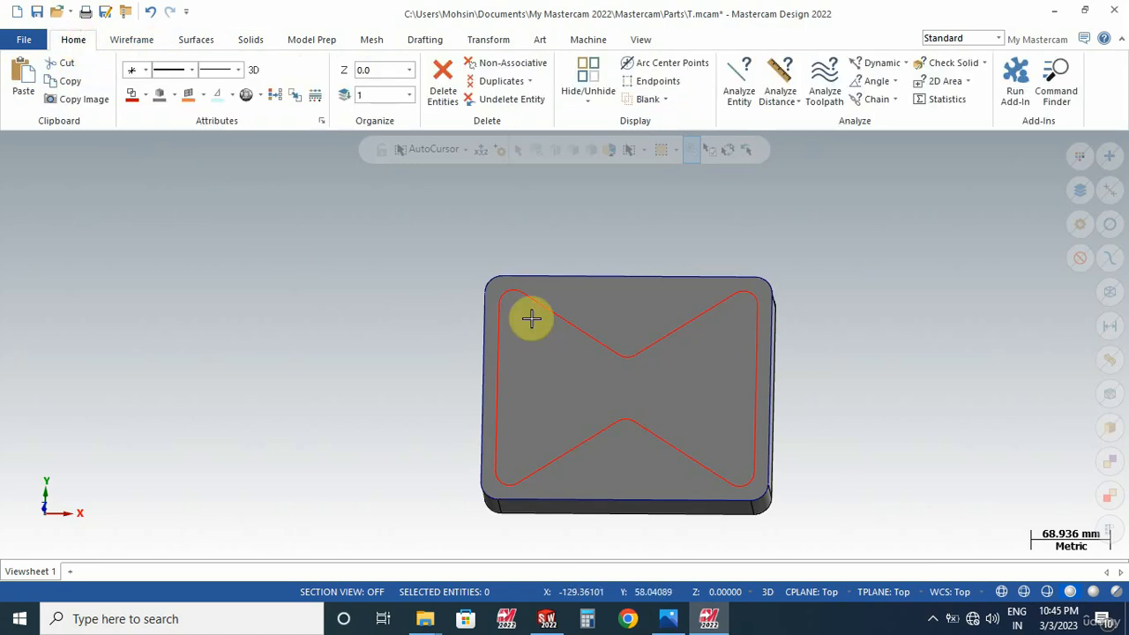
left_click(505, 81)
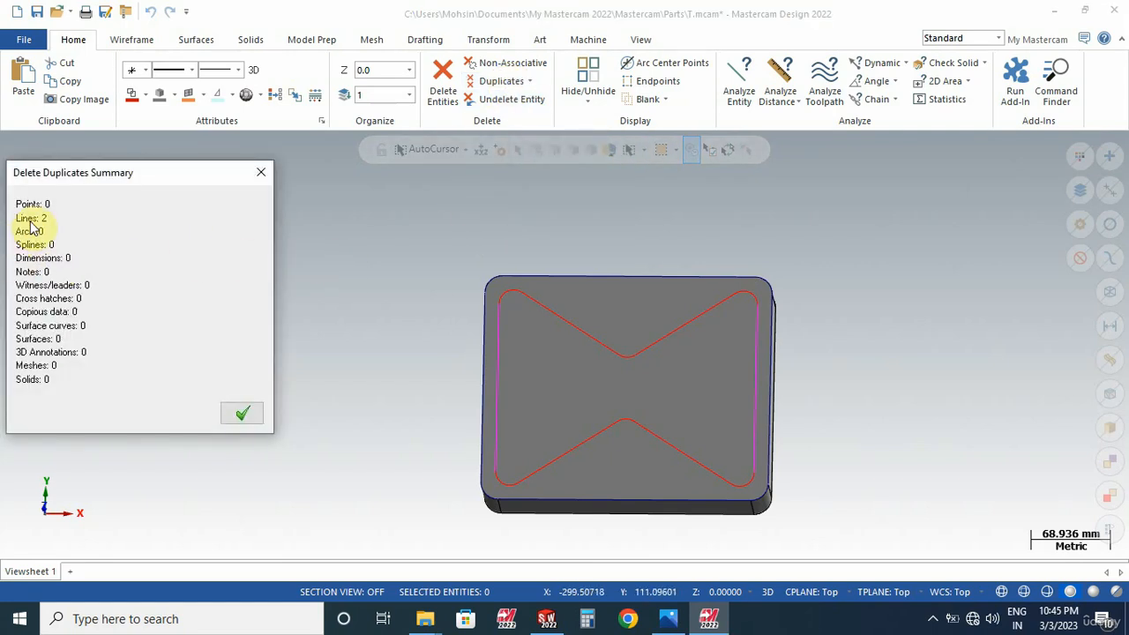
left_click(261, 172)
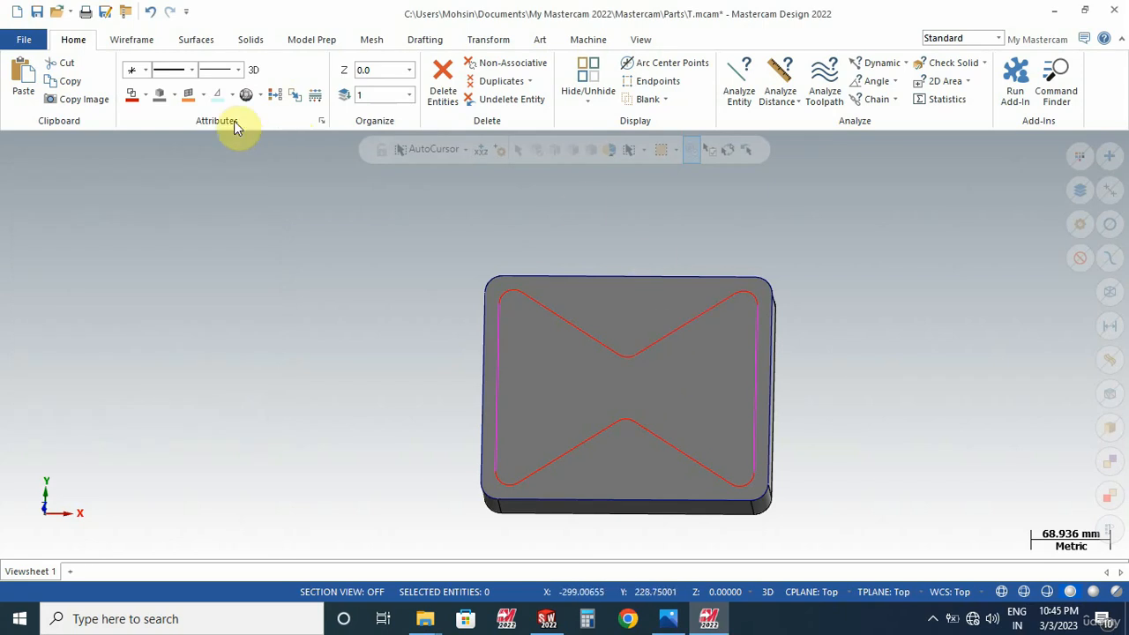
left_click(505, 83)
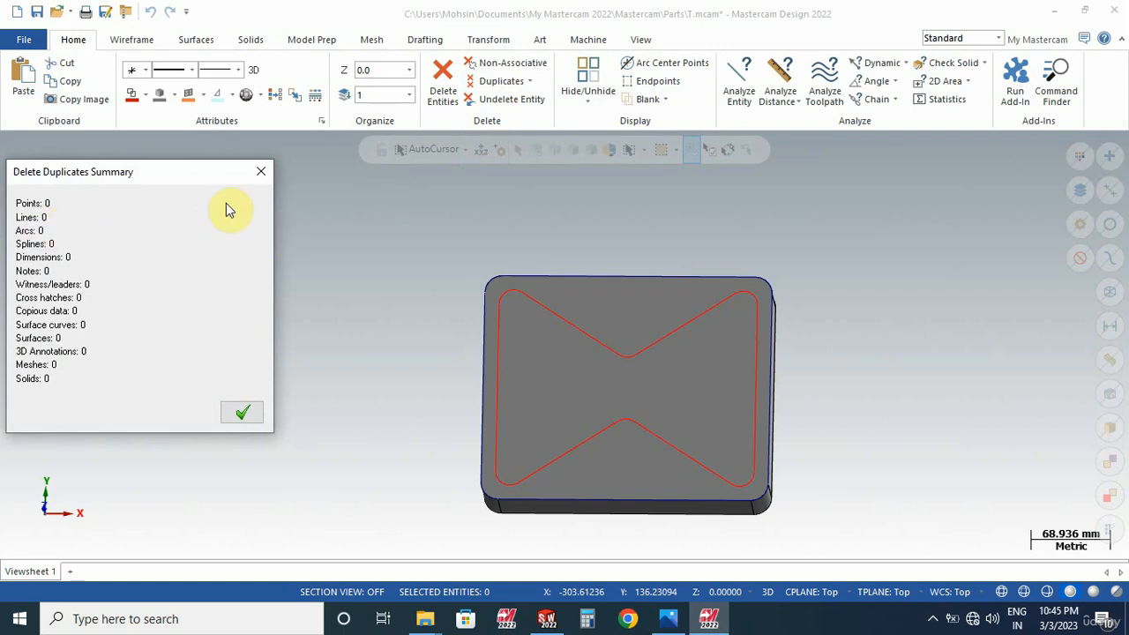
left_click(261, 174)
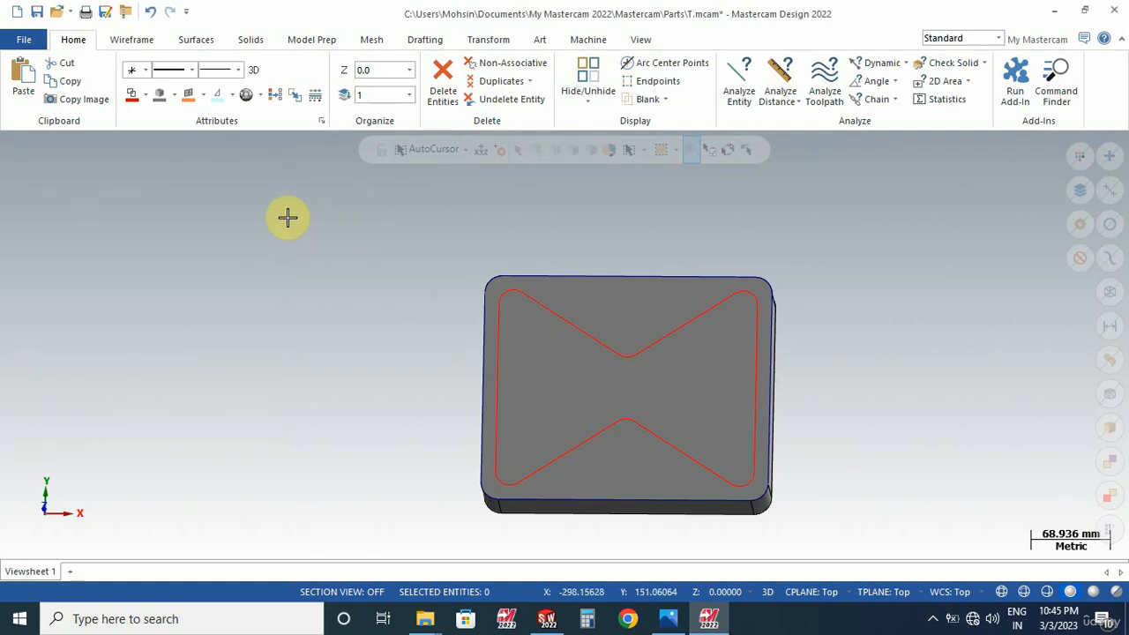
Step: Remove the duplicate vertical side lines of the bow-tie outline and check again for remaining duplicates
left_click(498, 80)
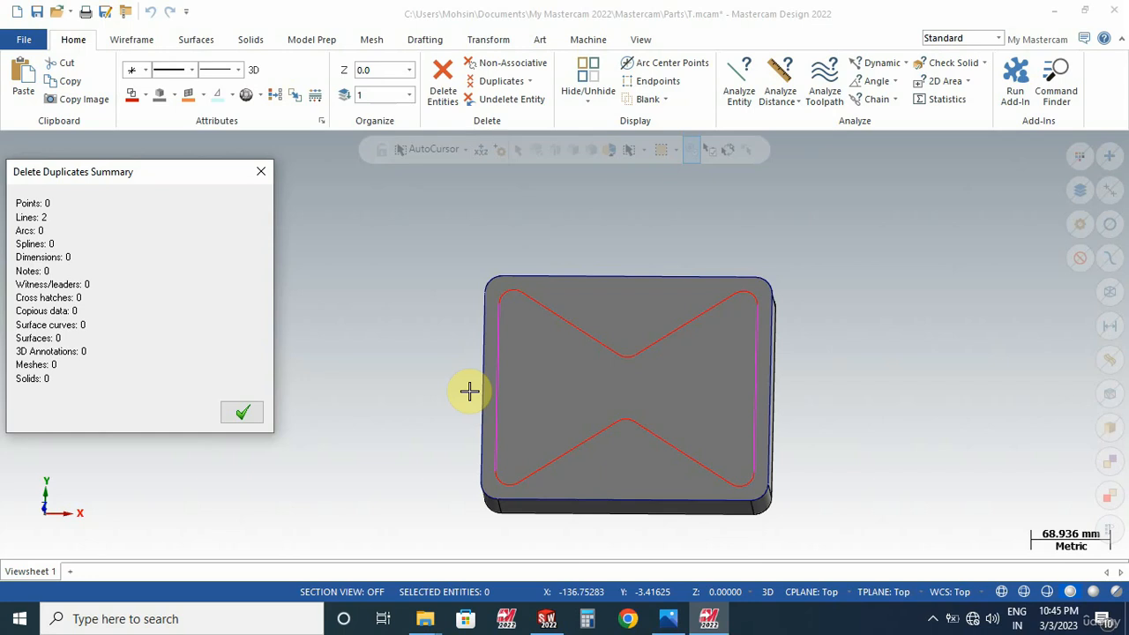
left_click(244, 414)
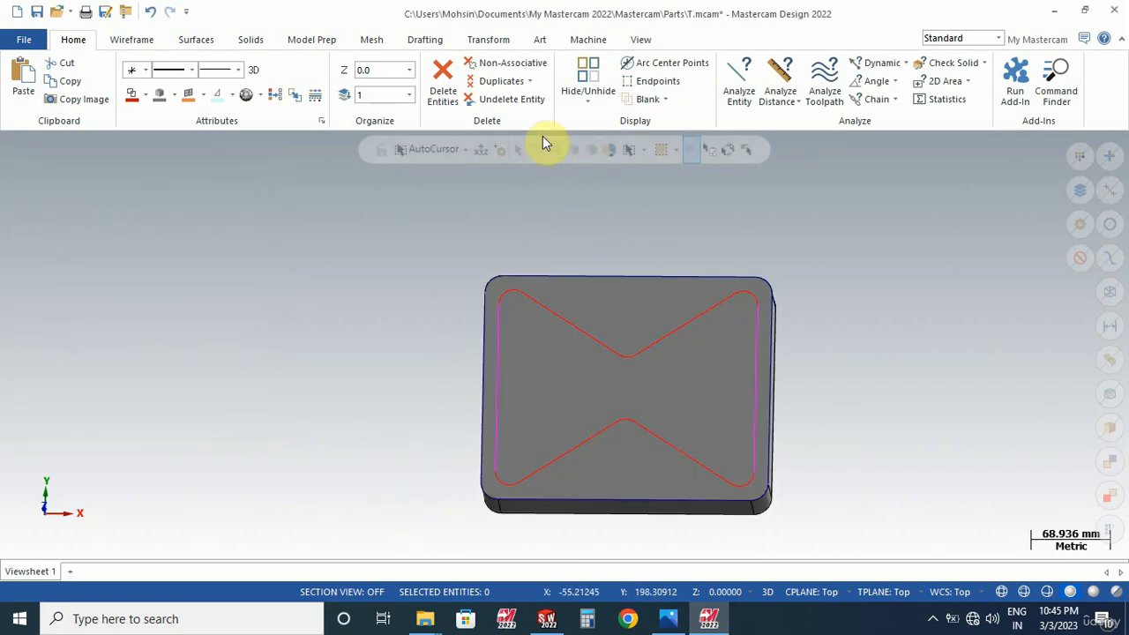
left_click(500, 82)
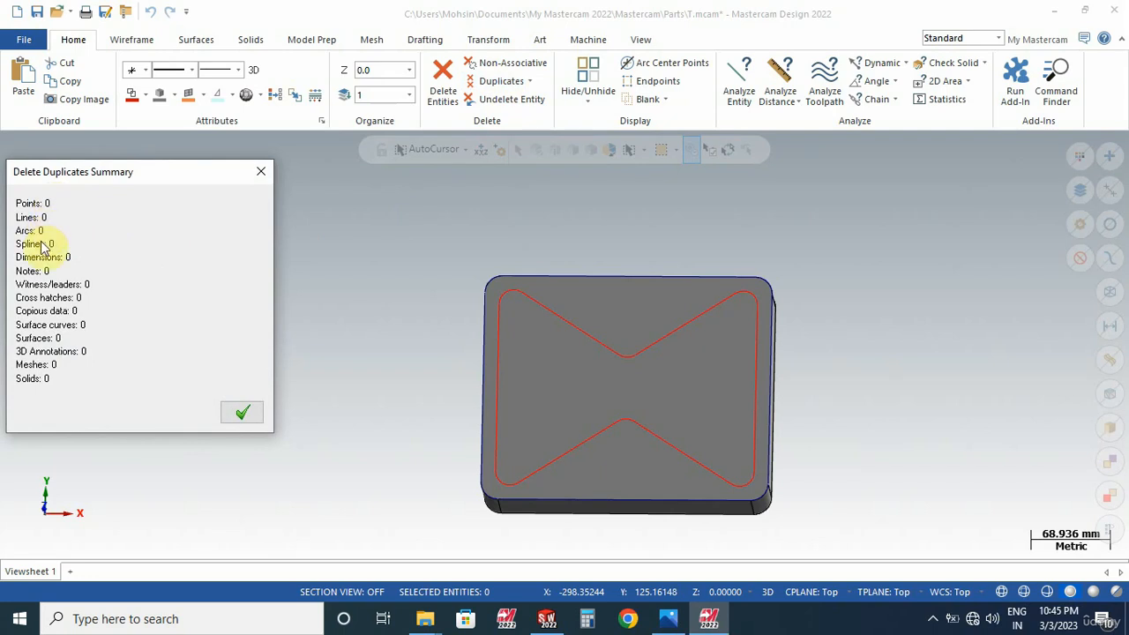
left_click(237, 414)
Step: Cut the bow-tie outline 40 mm deep into the block with a solid Extrude set to Cut body
left_click(234, 41)
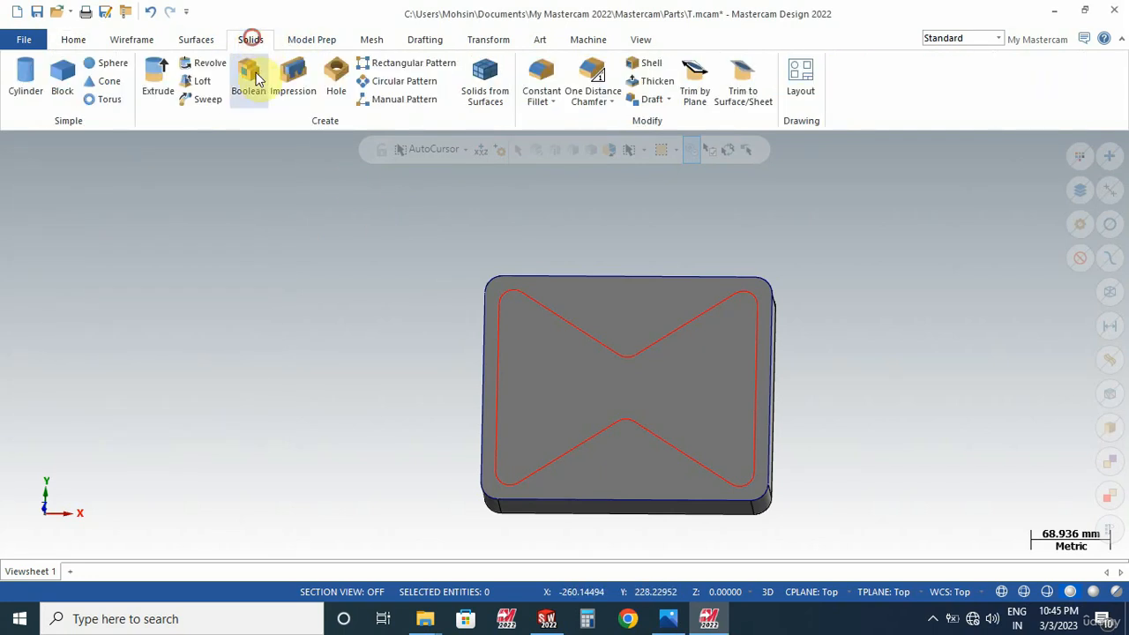
left_click(157, 84)
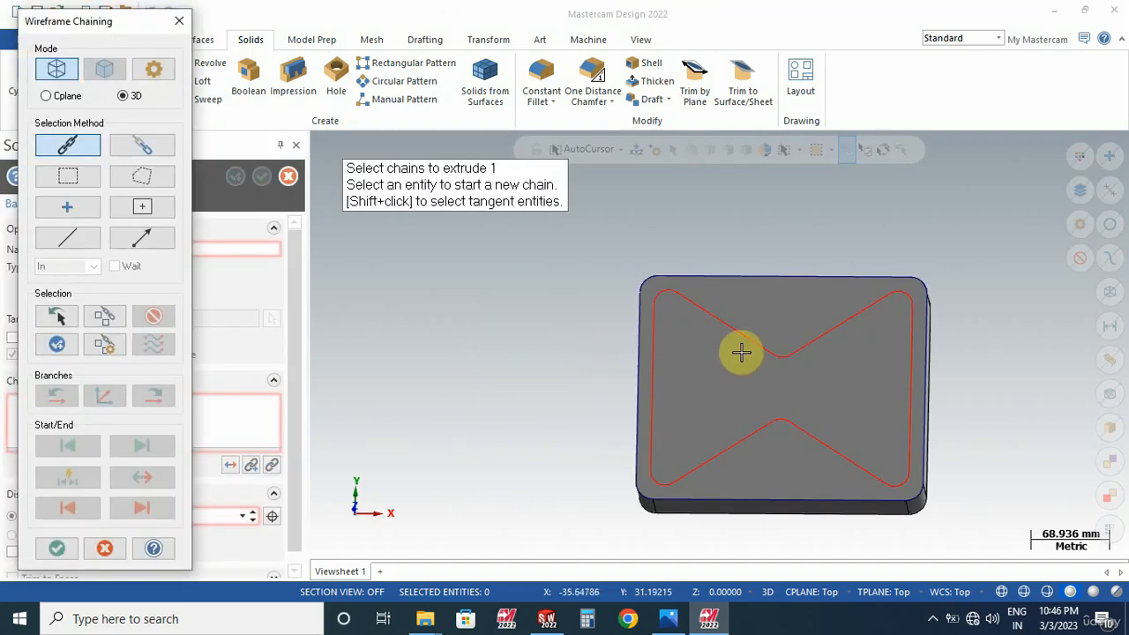
left_click(754, 345)
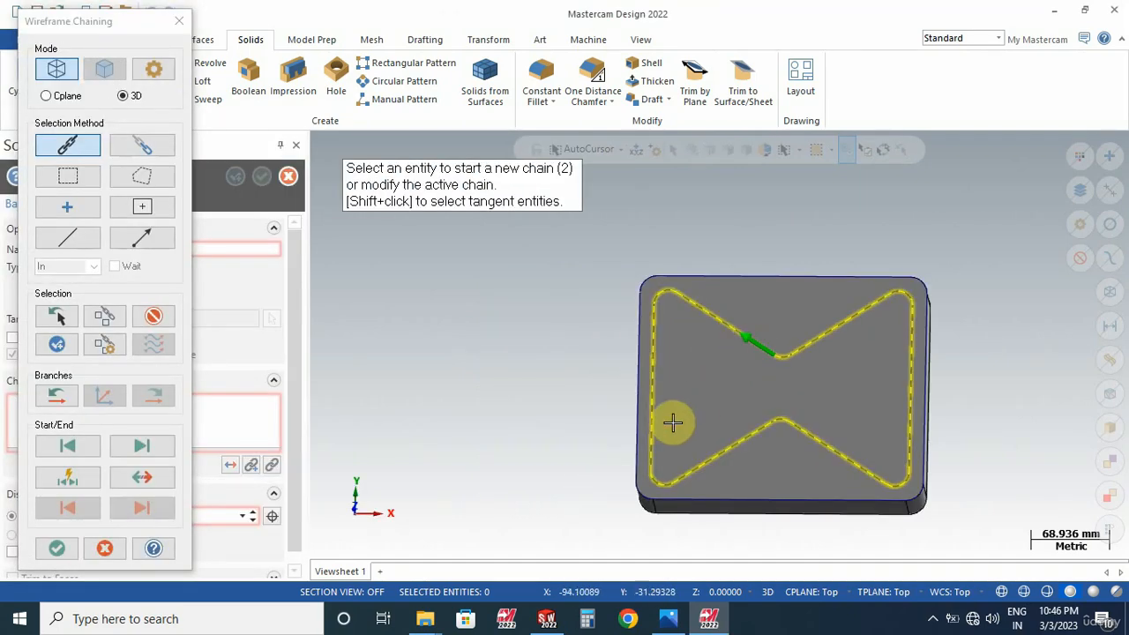
left_click(53, 548)
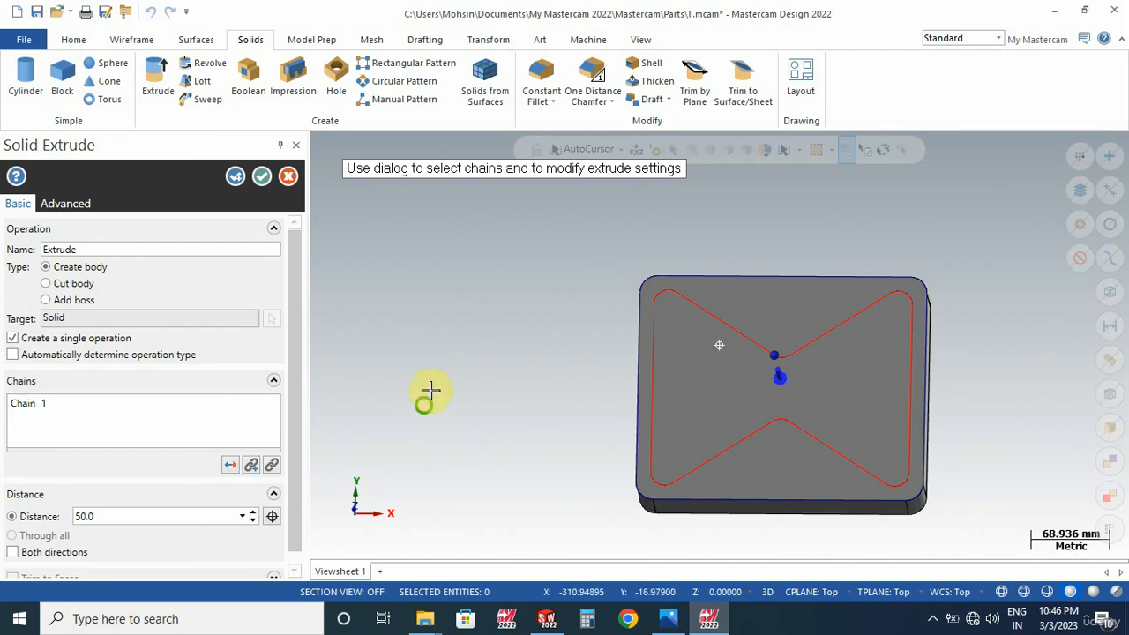
mouse_move(428, 390)
middle_mouse_down()
mouse_move(480, 300)
mouse_move(415, 376)
middle_mouse_up()
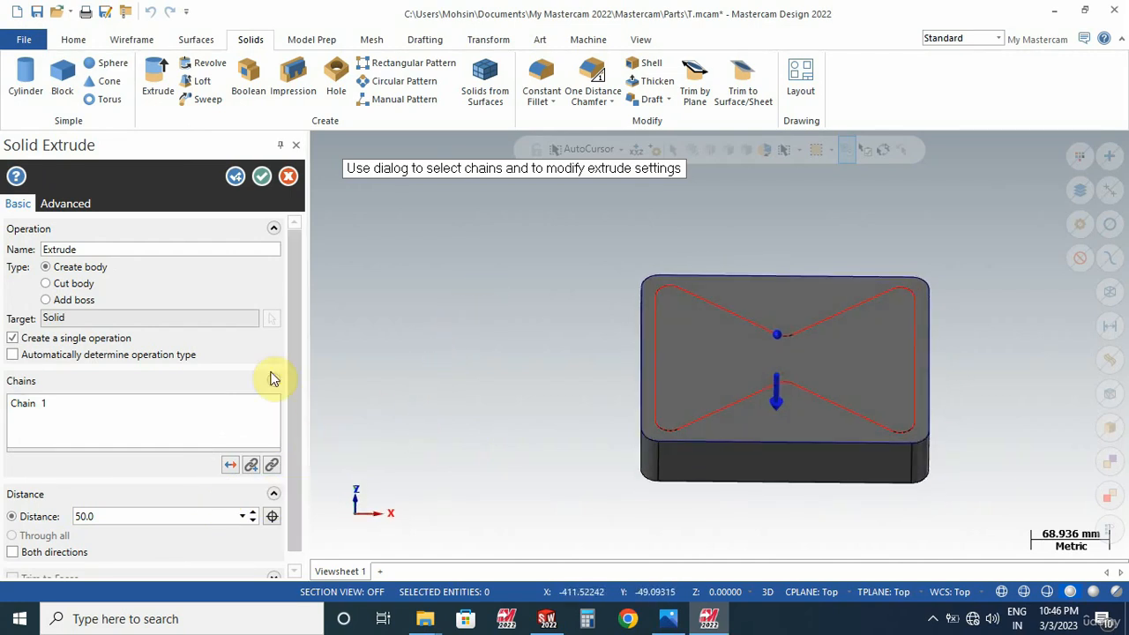
left_click(69, 285)
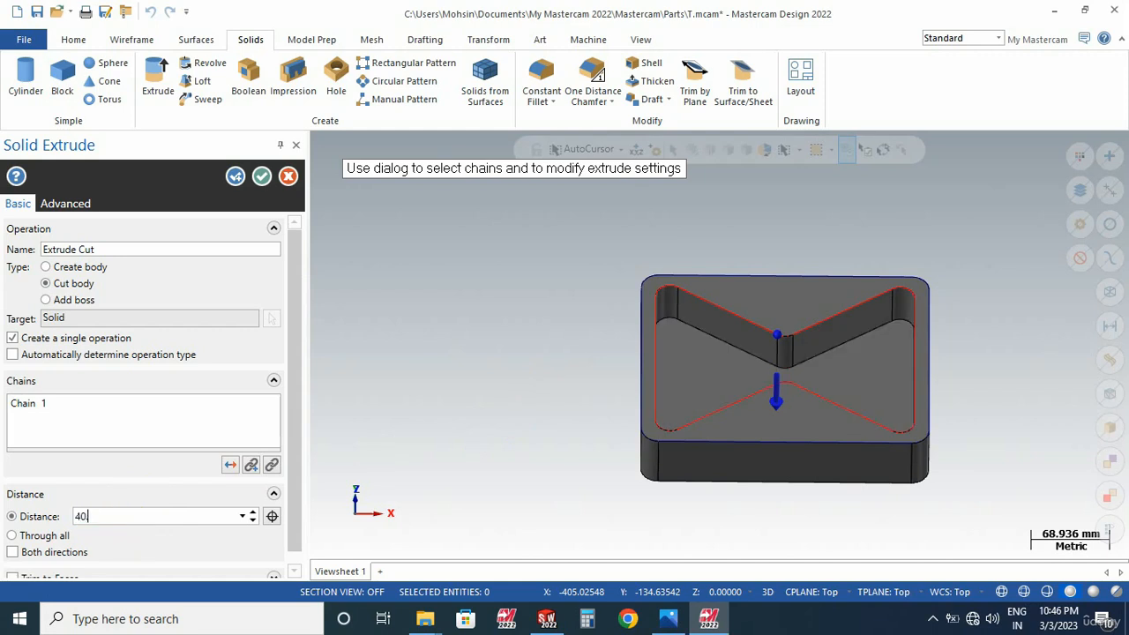
left_click(261, 176)
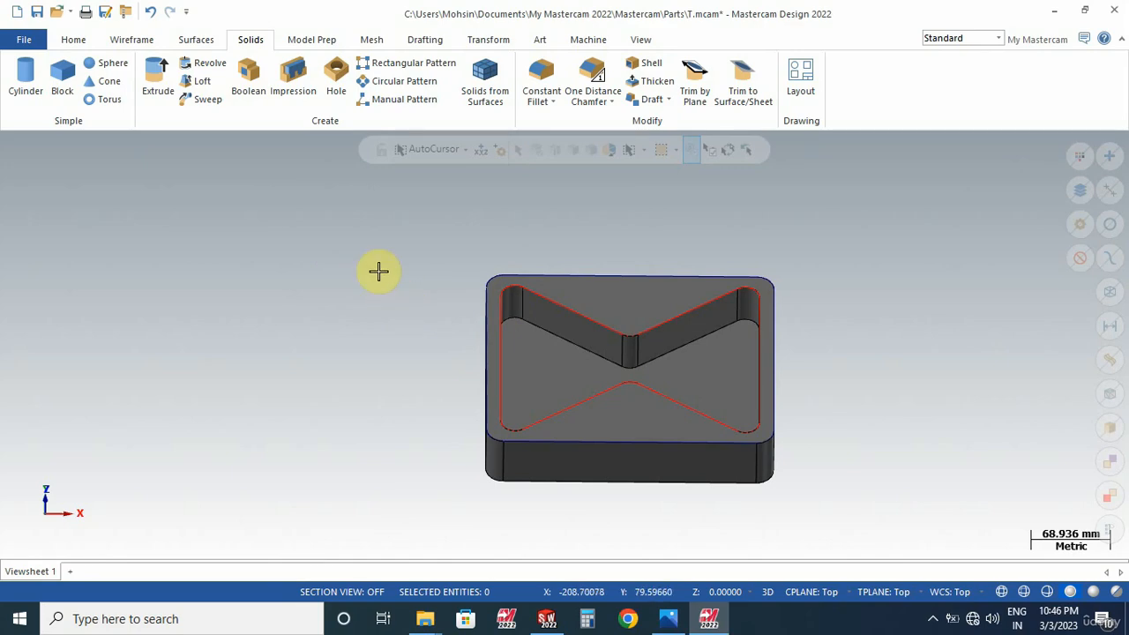
Step: Set the wireframe color to yellow for the hole circles
right_click(353, 235)
left_click(550, 189)
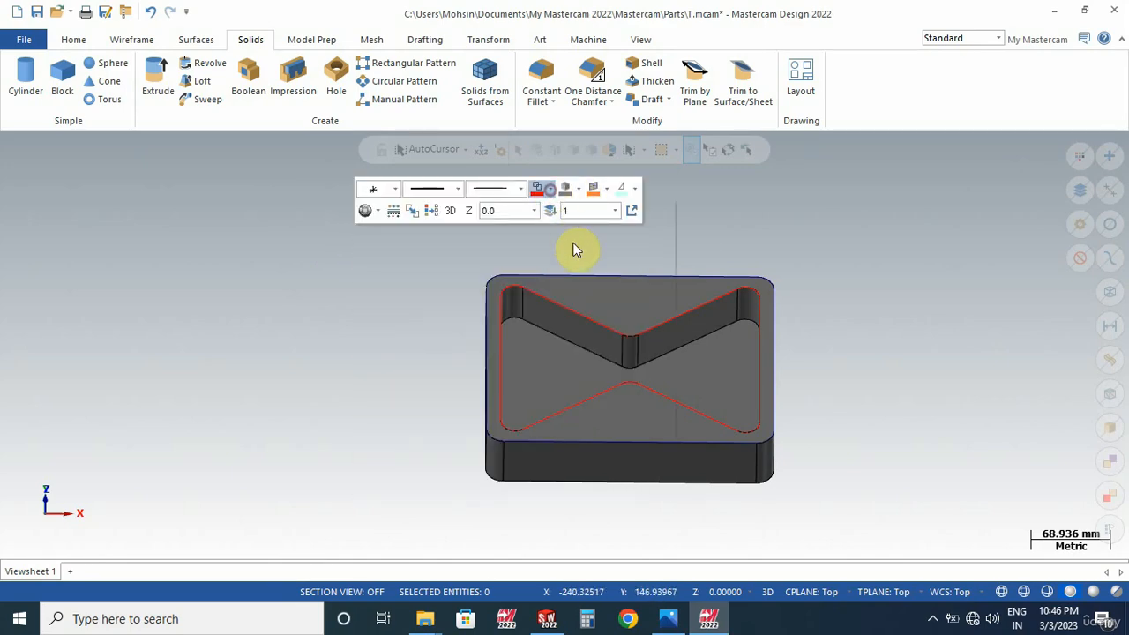
left_click(594, 228)
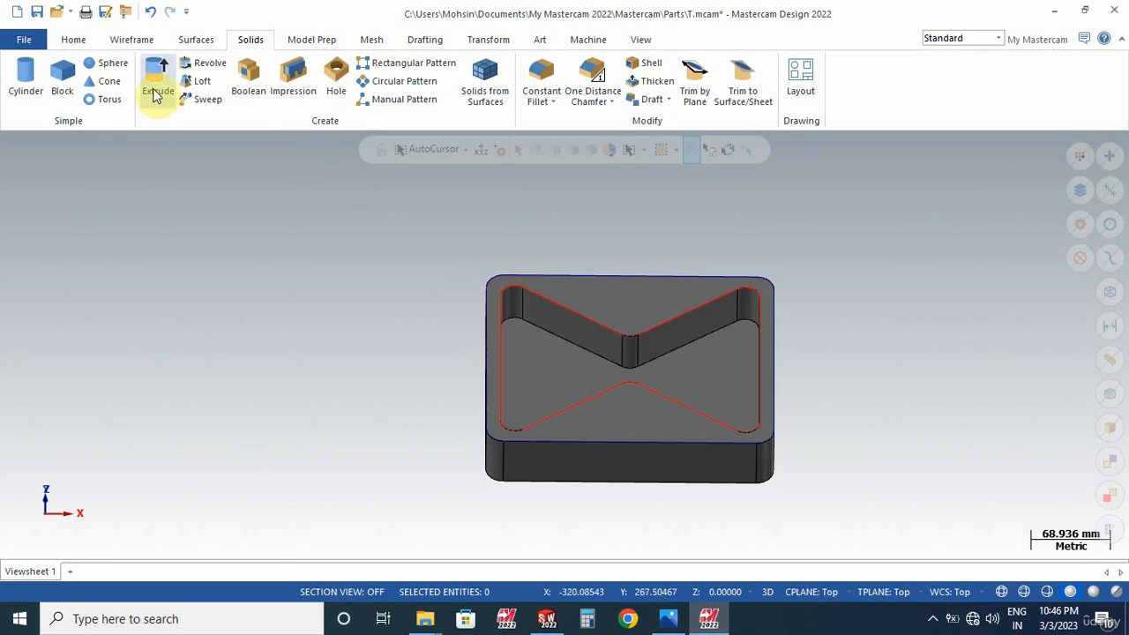
Step: Check the hole sizes and positions in the reference drawing 2nd 3d example.JPG
left_click(137, 46)
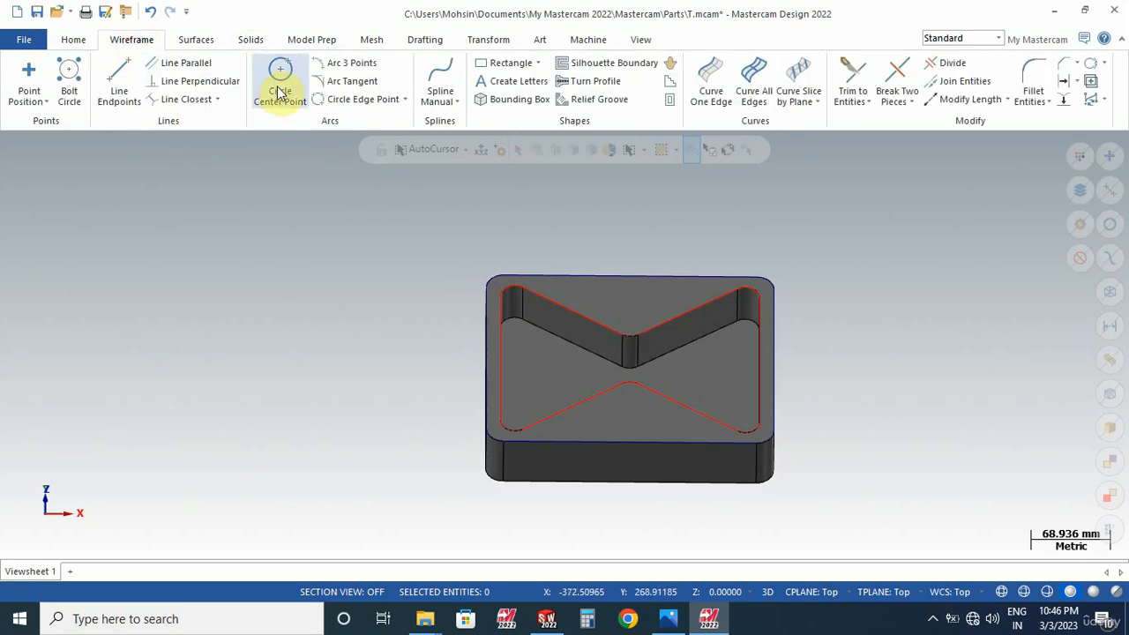
left_click(668, 618)
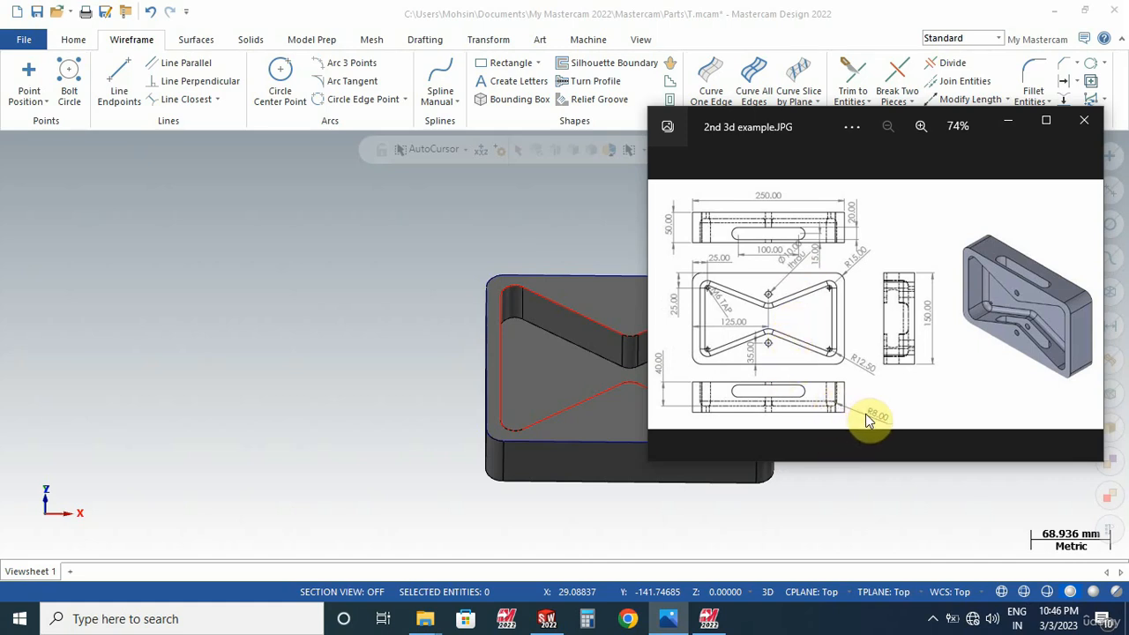
left_click(1010, 123)
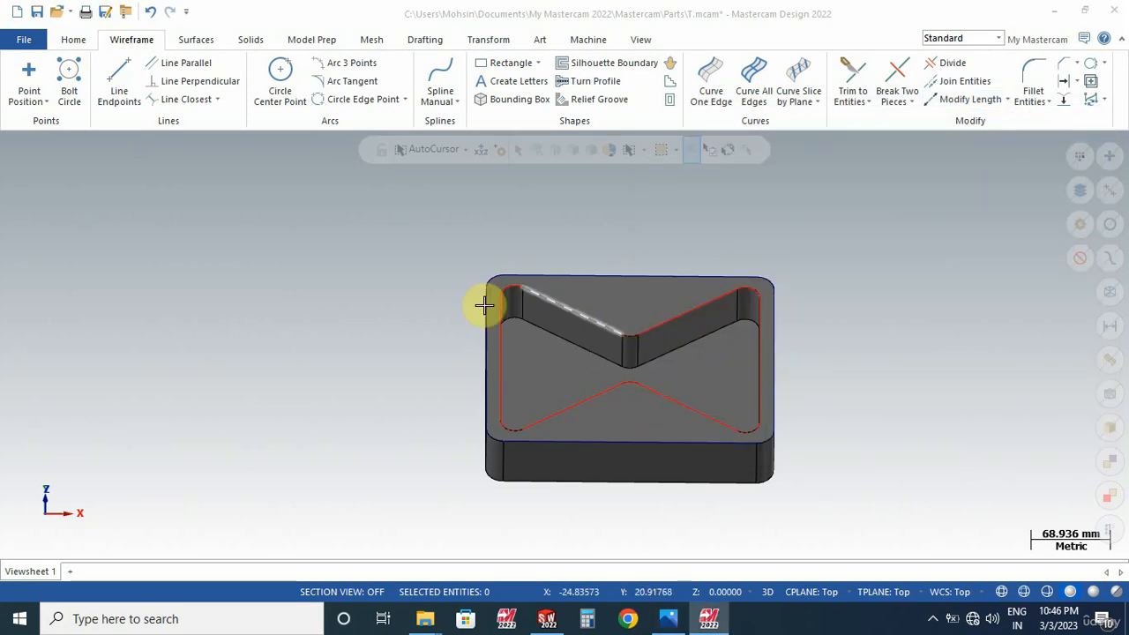
Step: Draw a 10 mm diameter center-point circle just behind the rear V-tip of the pocket outline
left_click(280, 77)
scroll(784, 353, "up", 5)
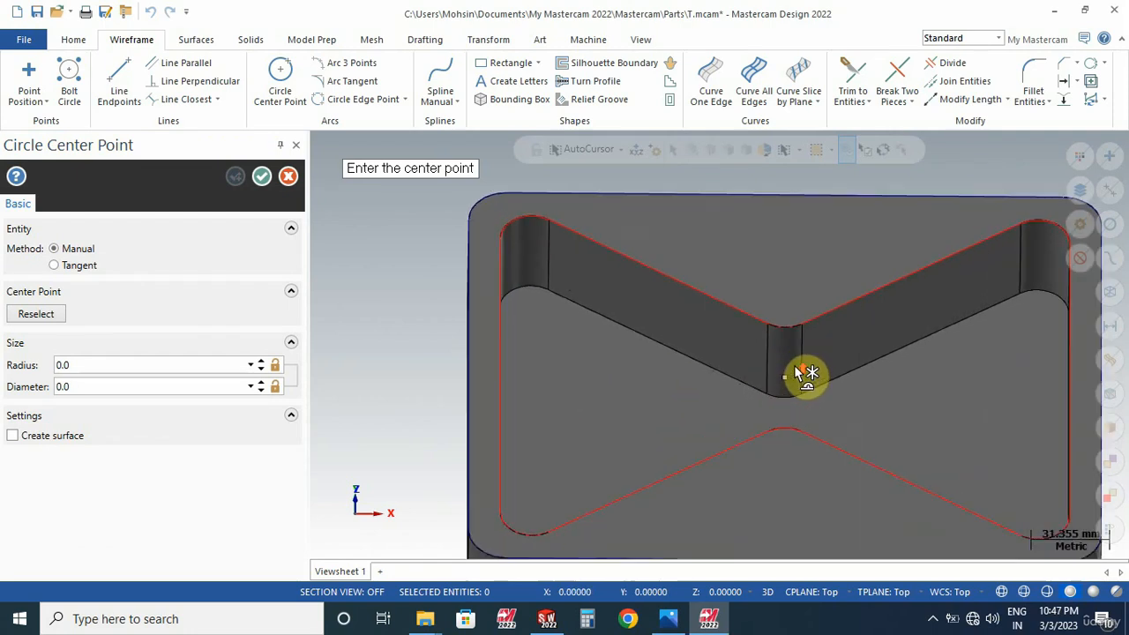
scroll(798, 366, "up", 1)
left_click(785, 304)
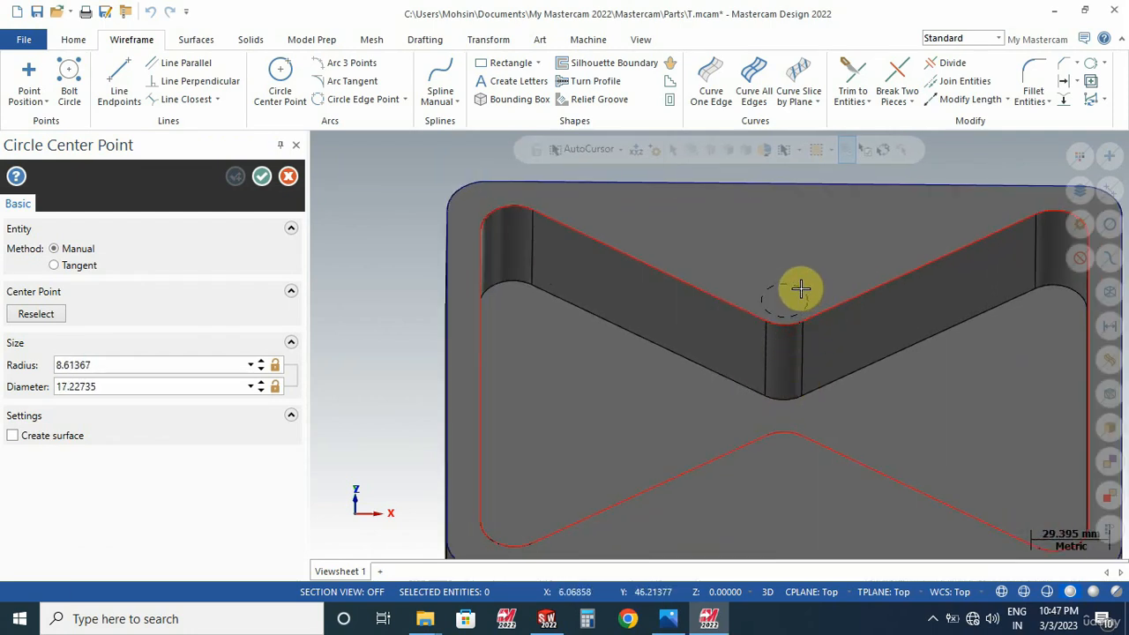
left_click(799, 290)
double_click(111, 386)
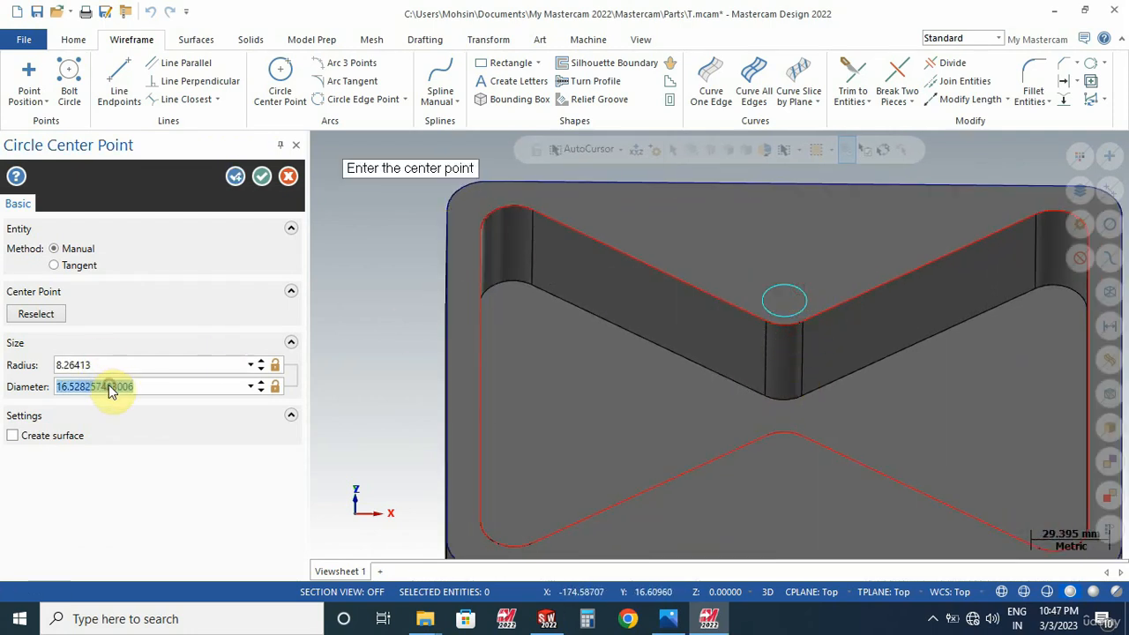
type("10")
key("Return")
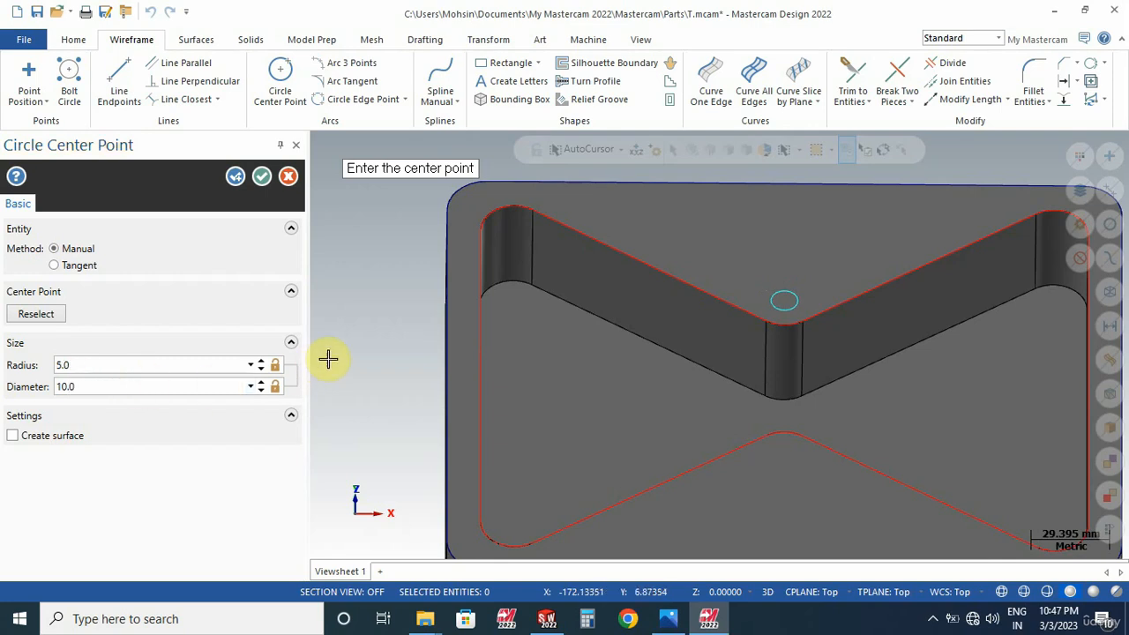
Step: Draw a 5 mm diameter center-point circle inside the pocket's rear-left corner
scroll(592, 335, "down", 3)
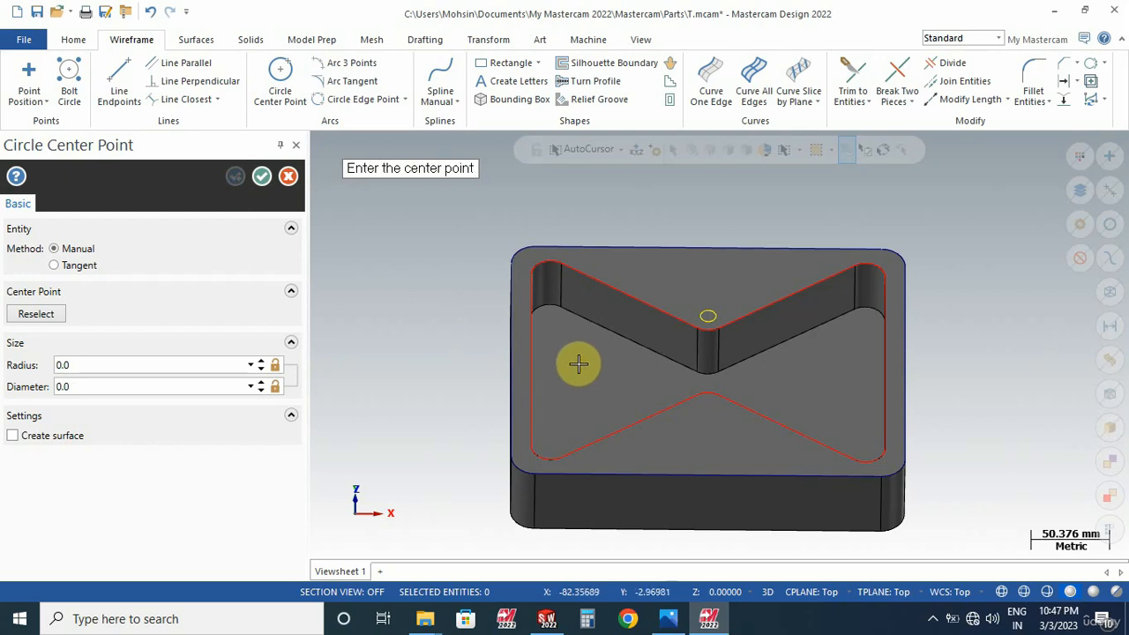
left_click(549, 316)
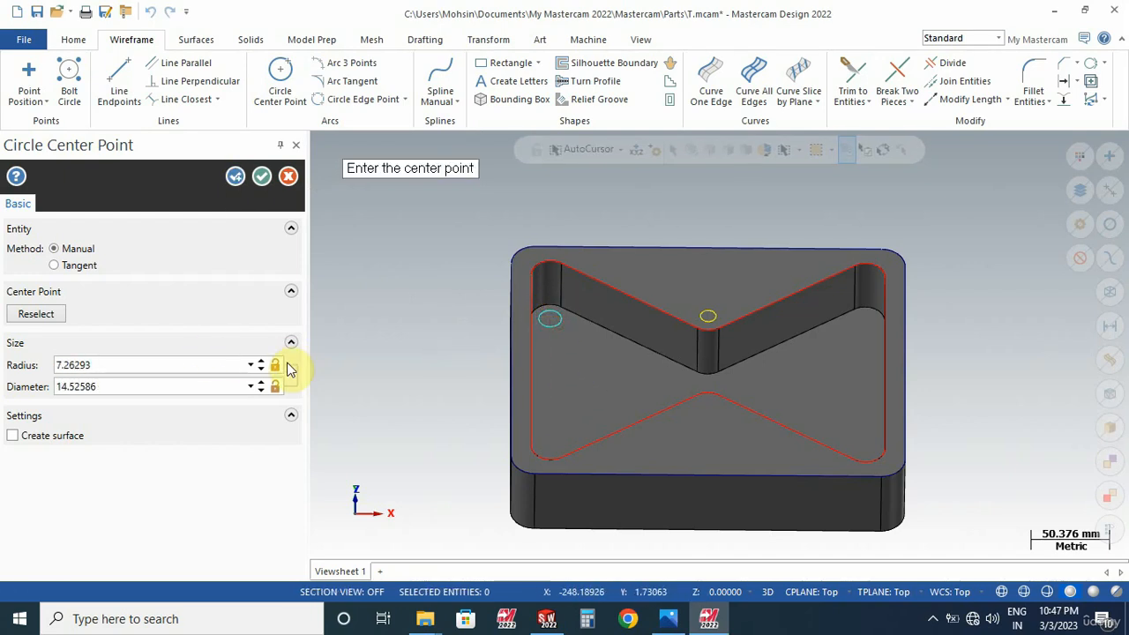
left_click(137, 386)
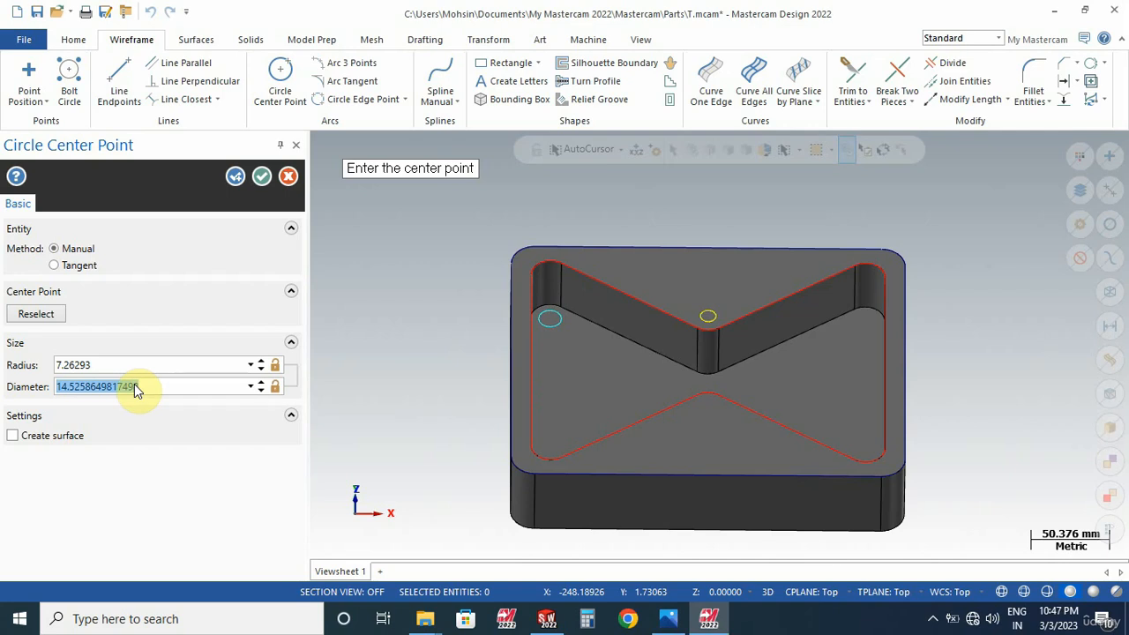
type("5")
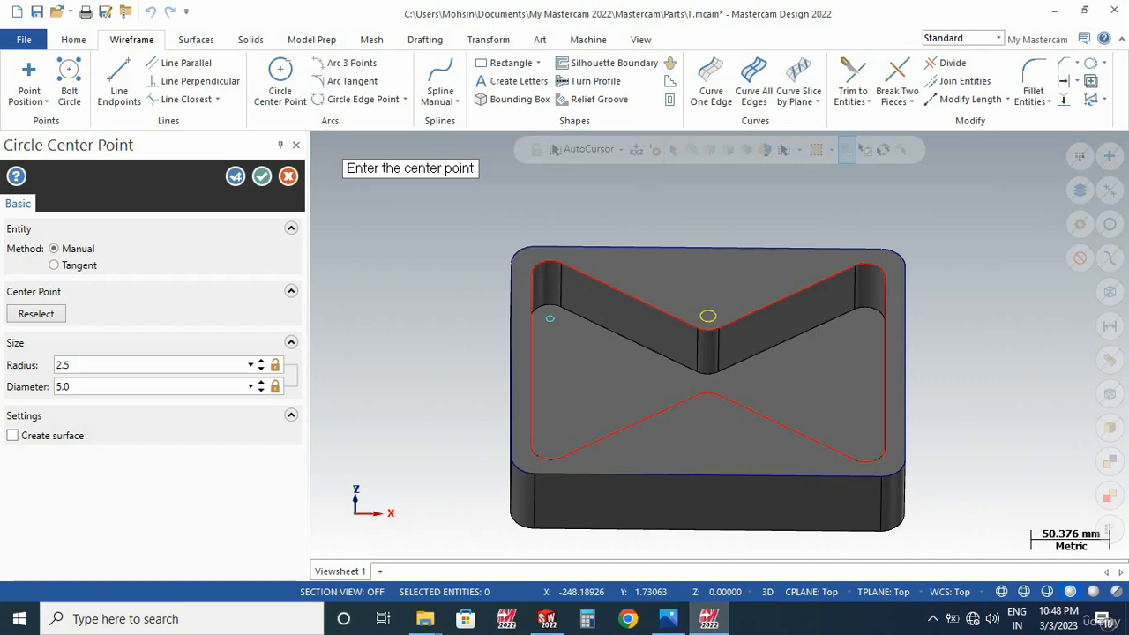
left_click(262, 177)
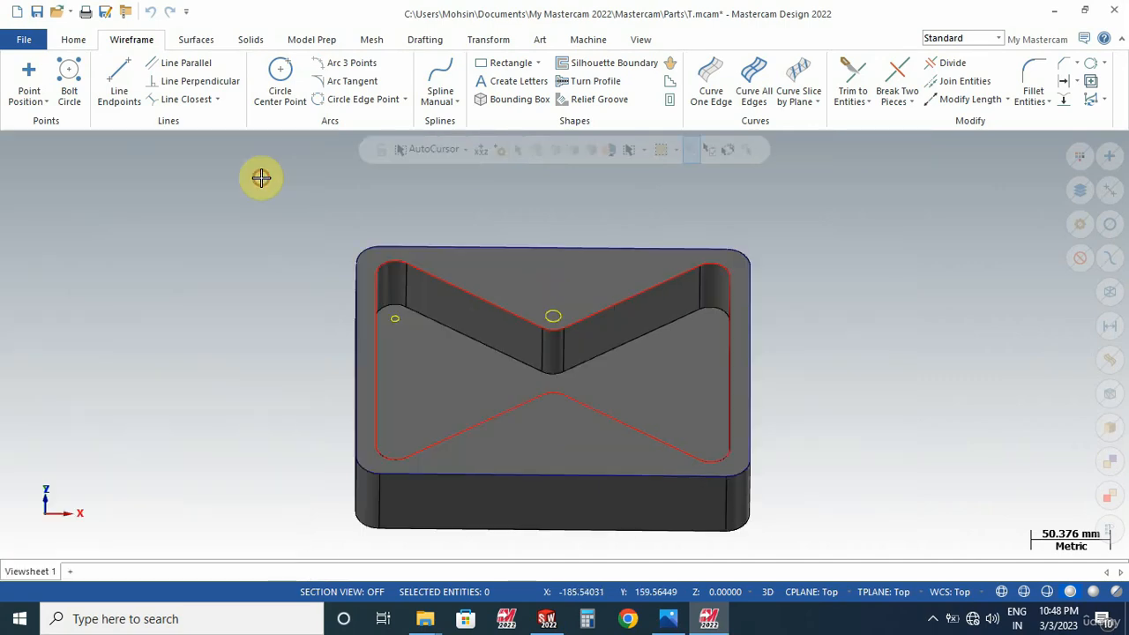
Step: Mirror the 5 mm corner circle as copies about both the X and Y axes into the other three corners
left_click(494, 40)
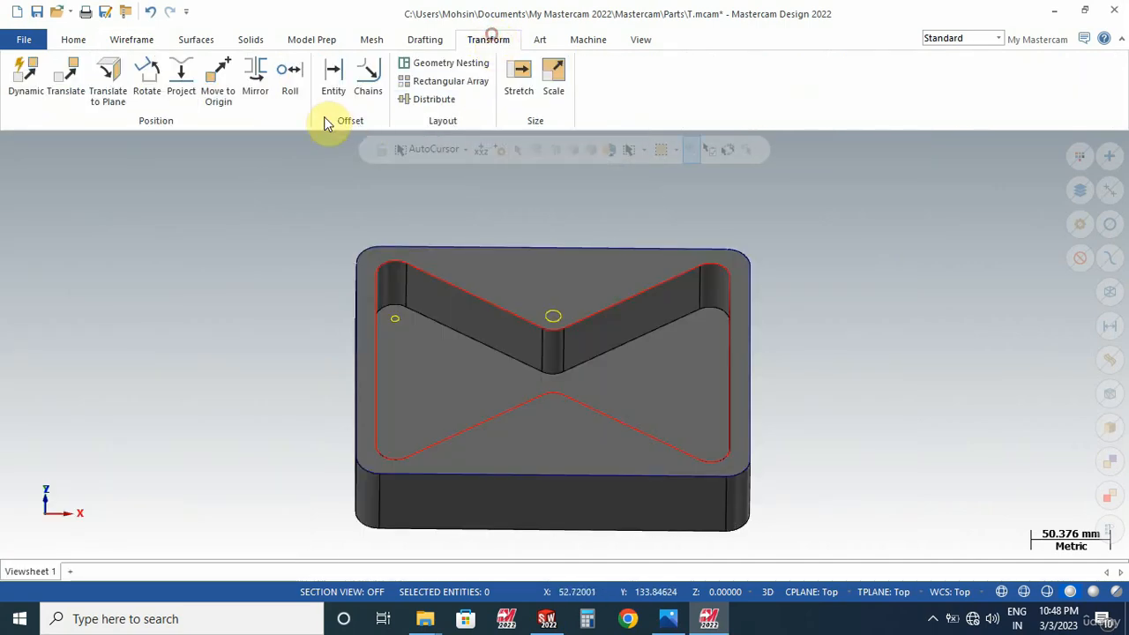
left_click(254, 84)
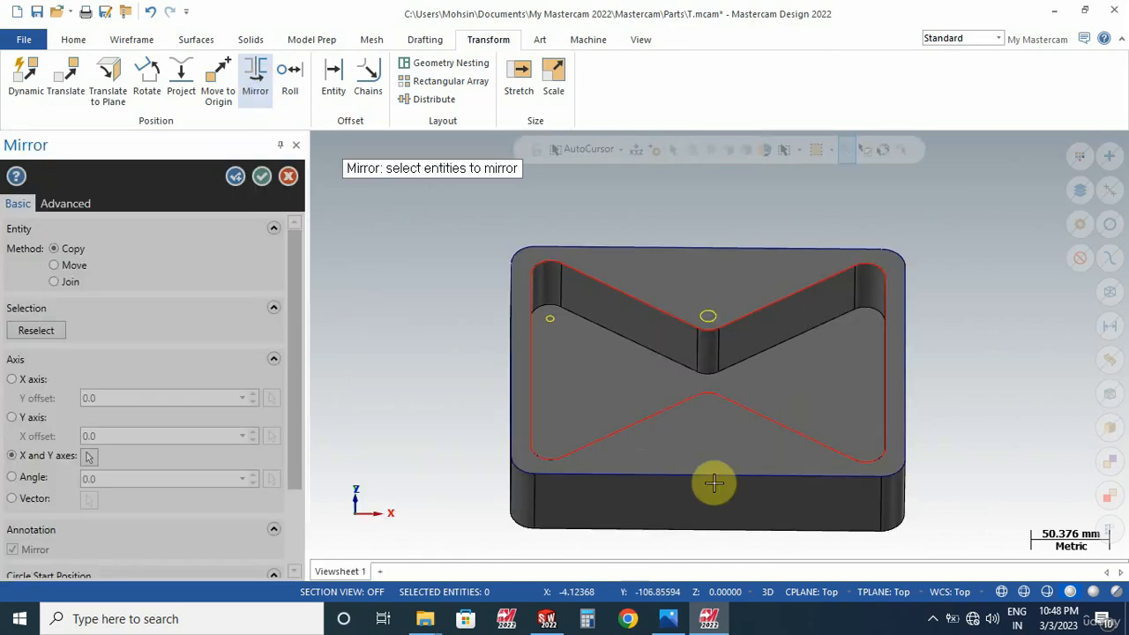
scroll(726, 415, "down", 3)
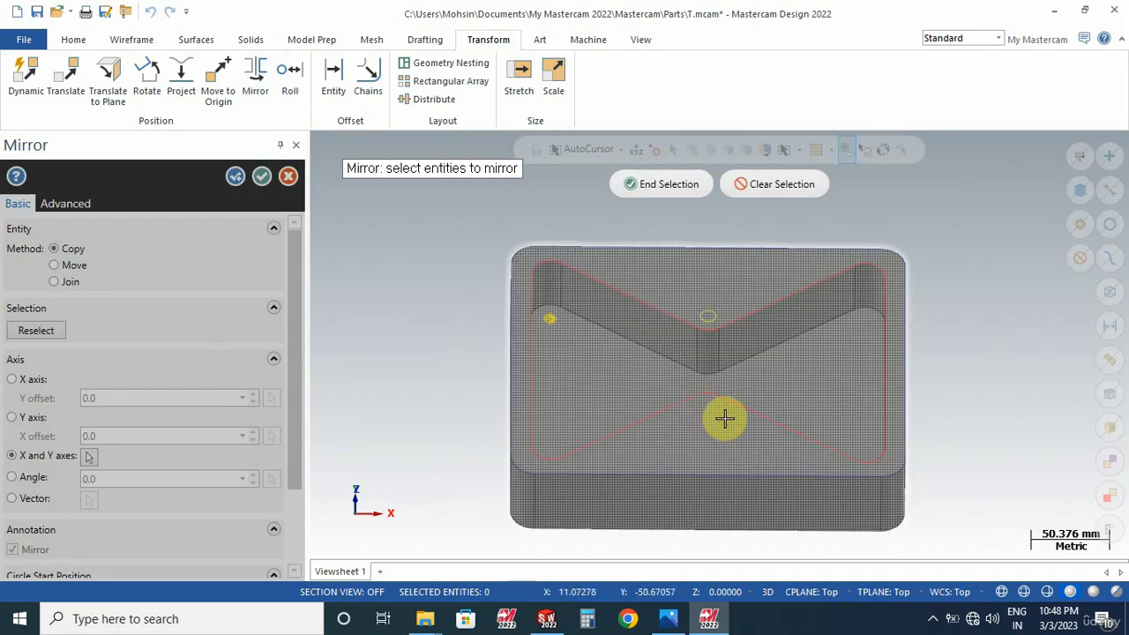
left_click(658, 185)
middle_click_drag(609, 282, 607, 313)
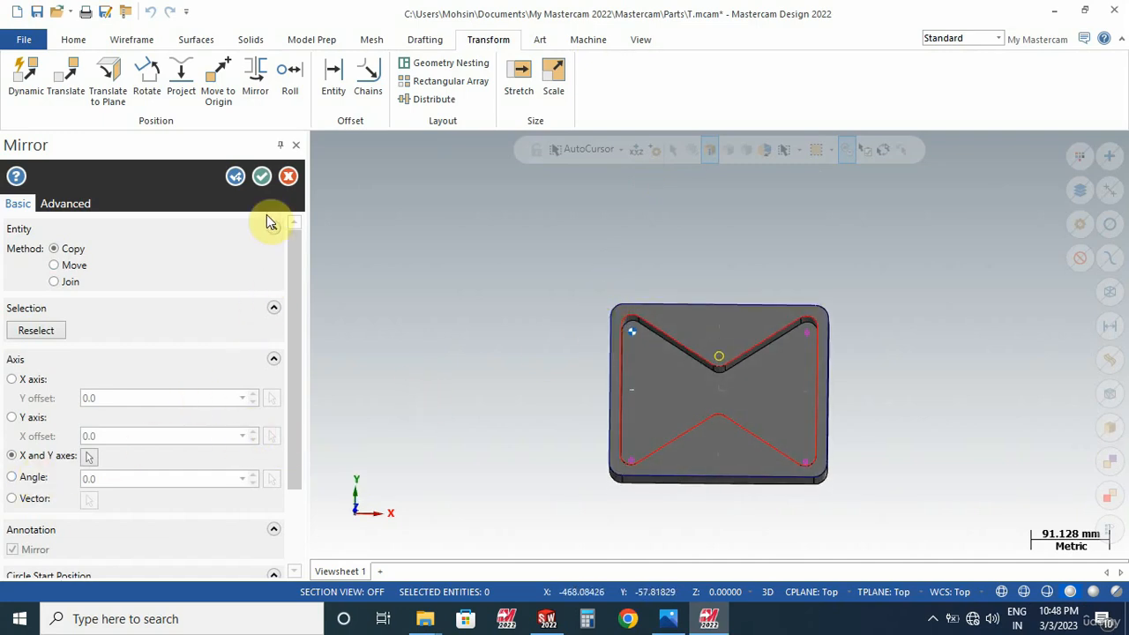
left_click(15, 380)
left_click(14, 457)
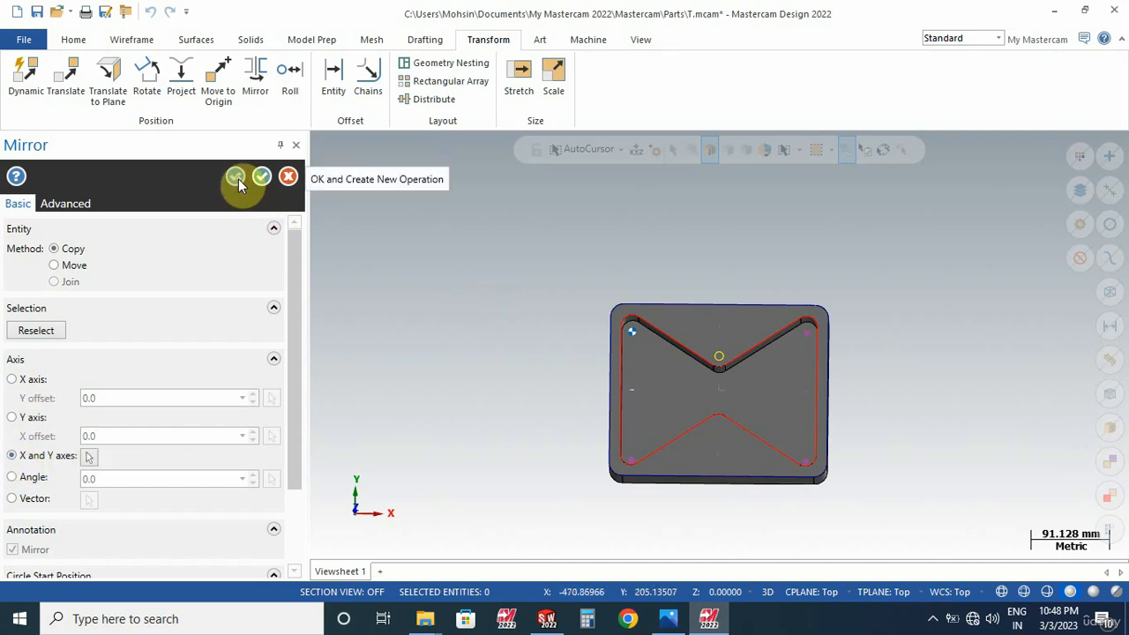
left_click(262, 176)
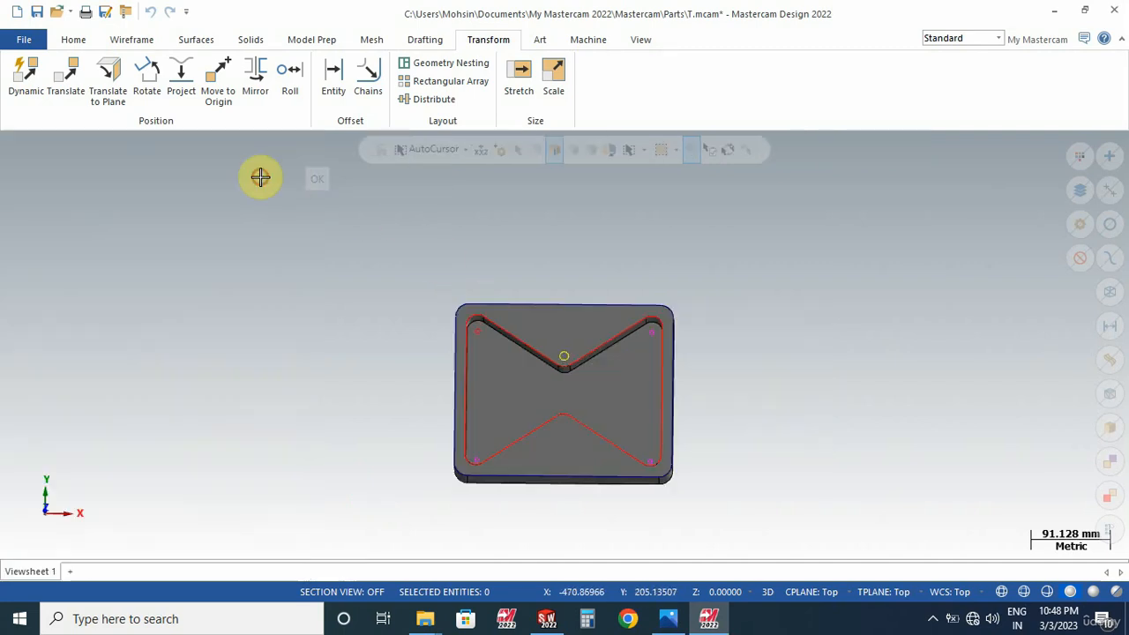
Step: Mirror the 10 mm circle as a copy about the X axis to the front V-tip of the pocket
left_click(254, 84)
scroll(612, 353, "up", 3)
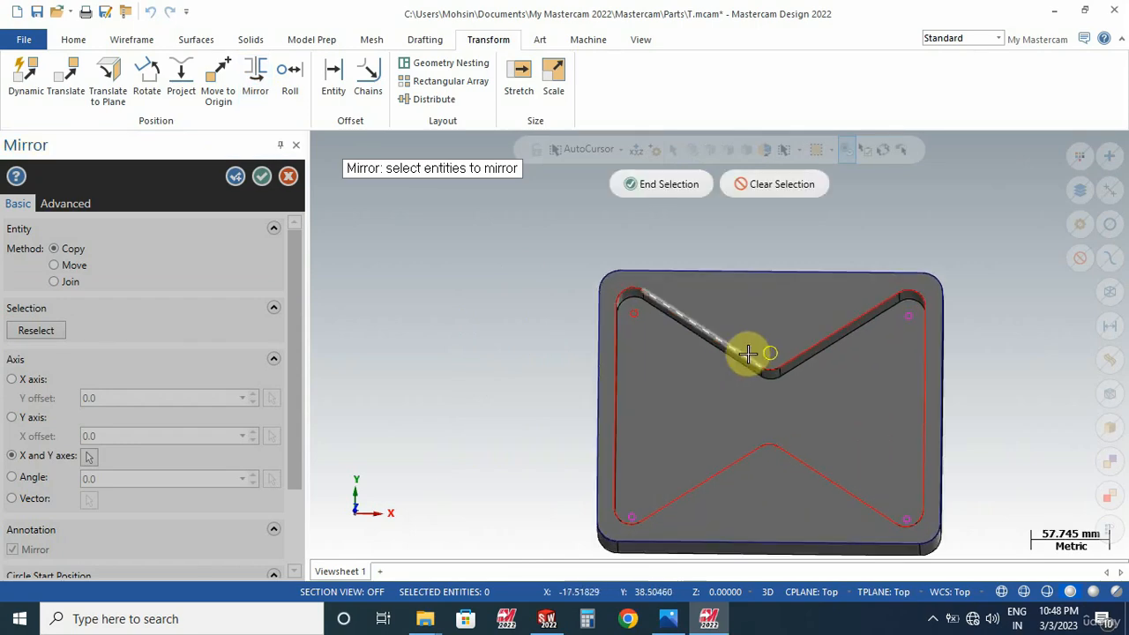
scroll(765, 350, "down", 2)
left_click(672, 186)
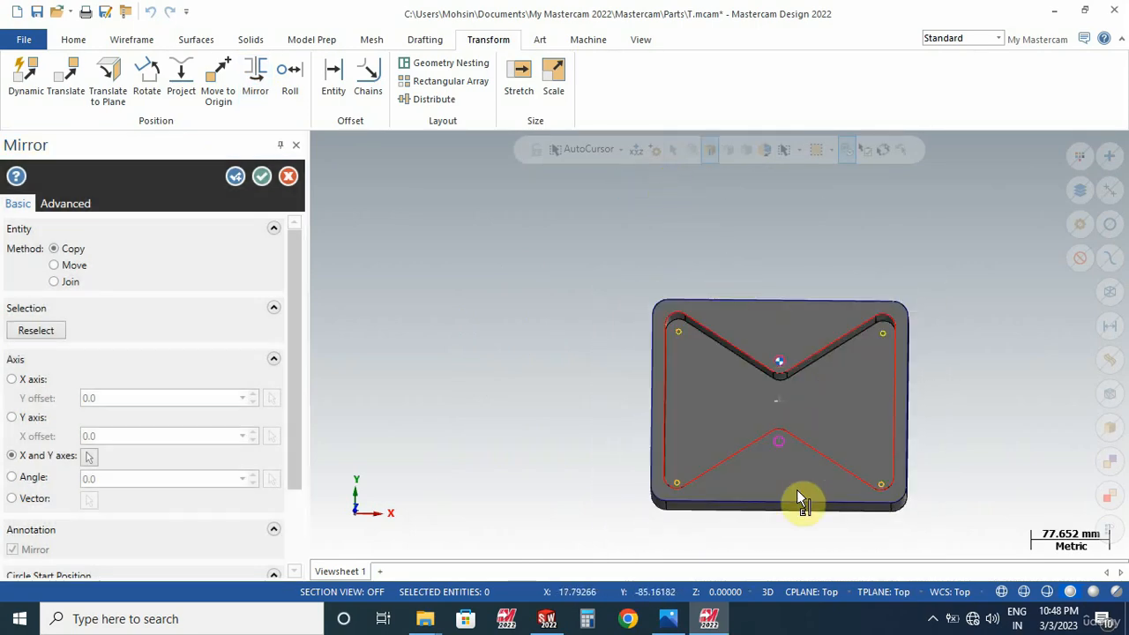
left_click(507, 440)
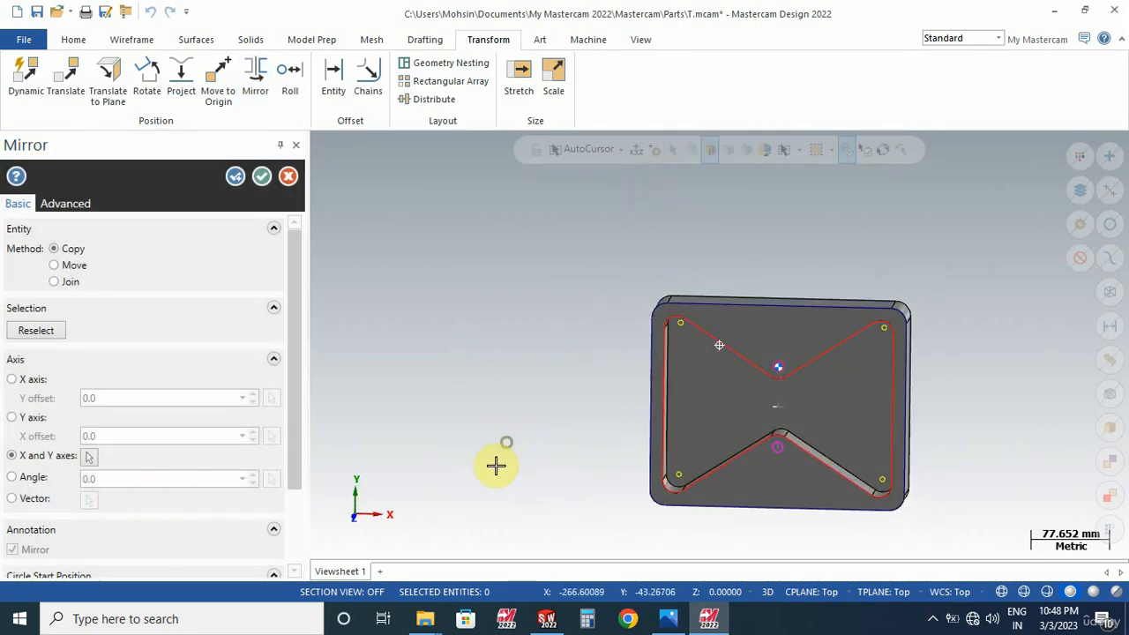
left_click(19, 418)
left_click(13, 379)
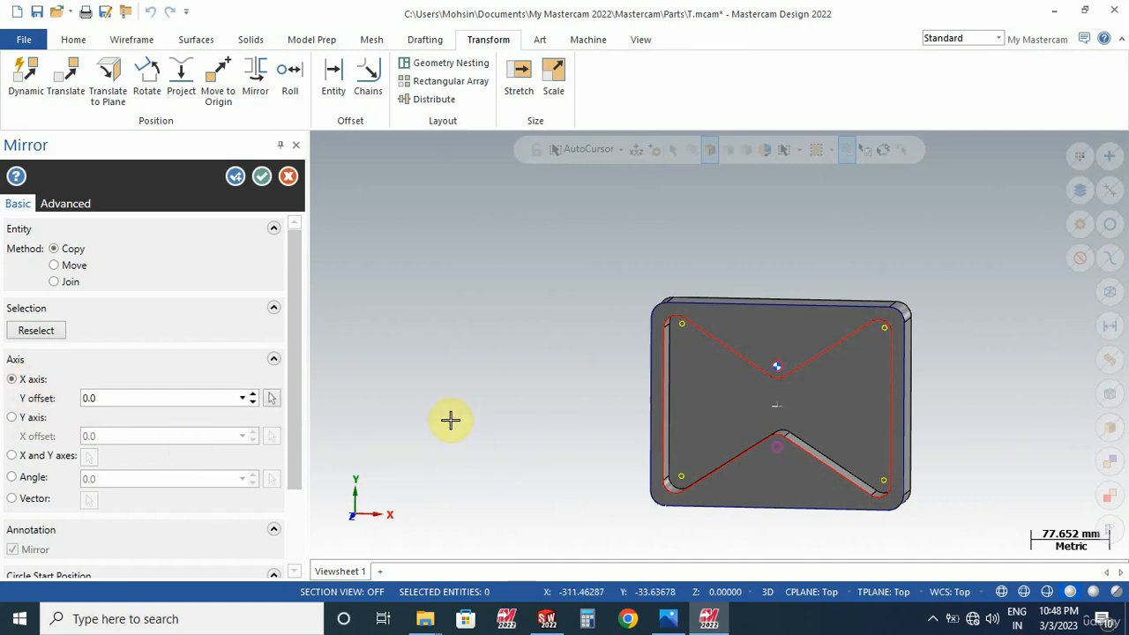
left_click(262, 177)
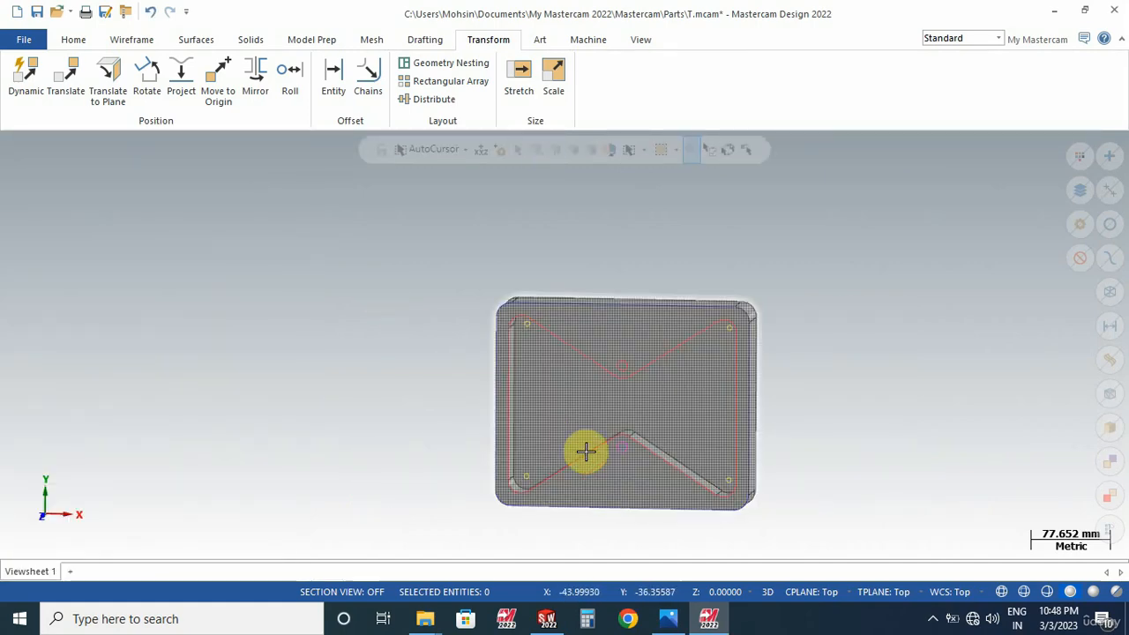
Step: Clear the transform result colors from the mirrored circles
scroll(587, 450, "up", 1)
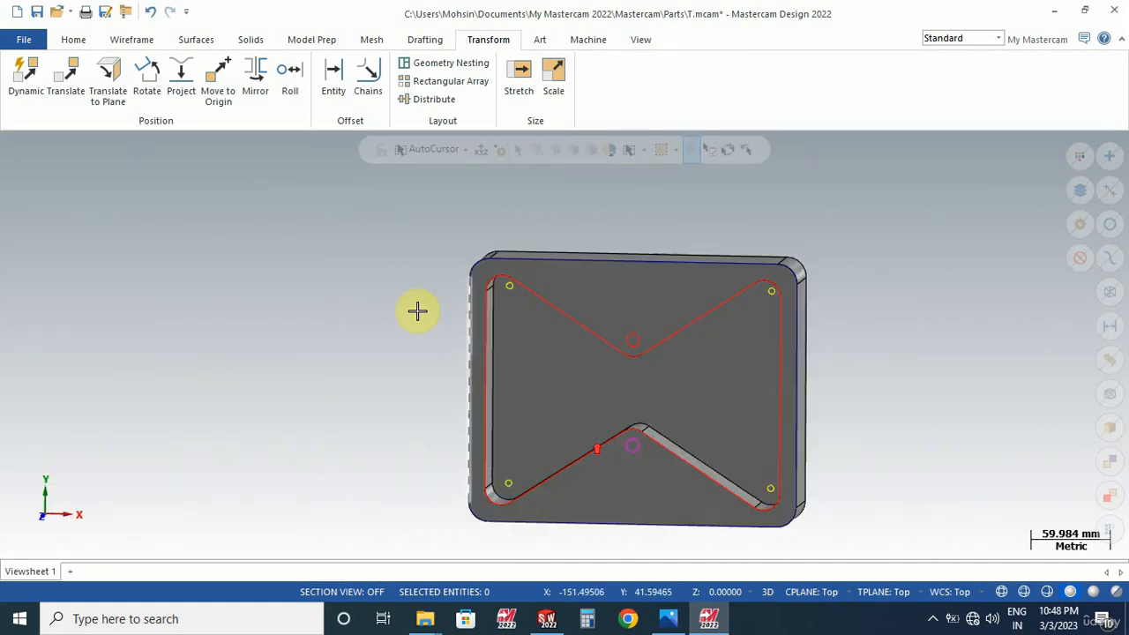
right_click(483, 287)
key("Escape")
Step: Start a solid extrude and chain the four 5 mm corner circles and the two 10 mm circles at the V-tips
left_click(141, 40)
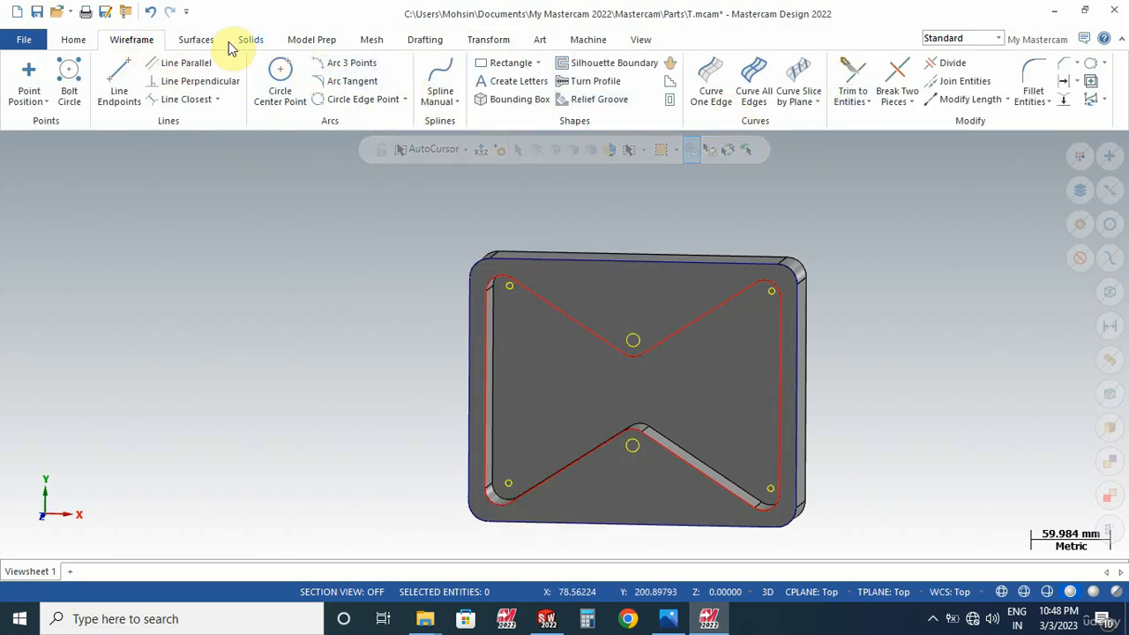
left_click(253, 39)
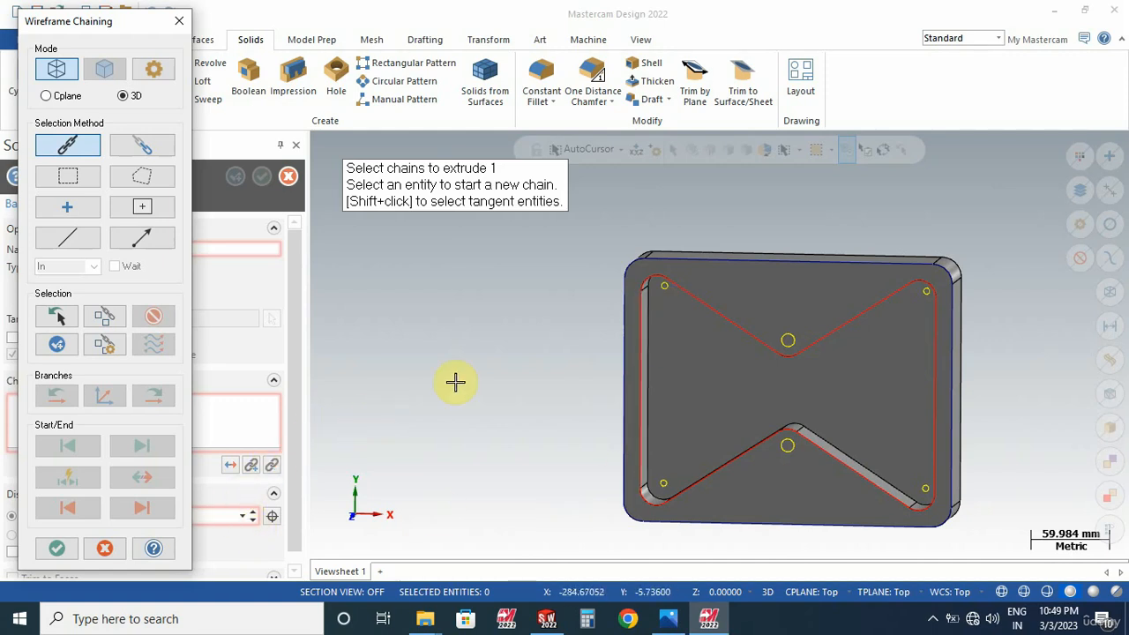
left_click(662, 484)
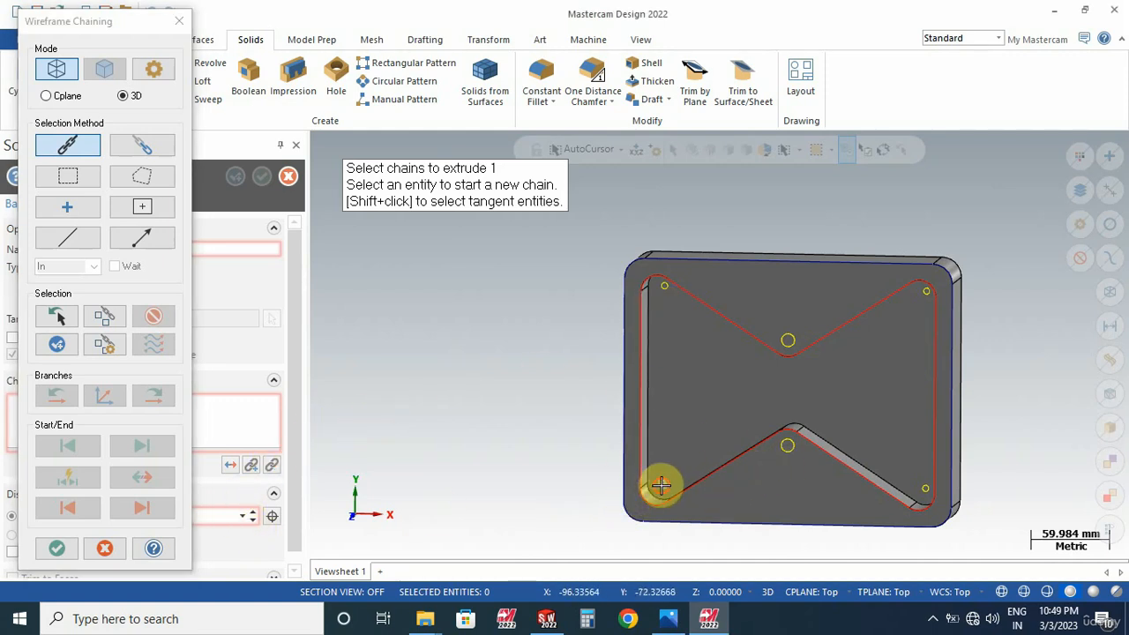
left_click(664, 295)
left_click(788, 338)
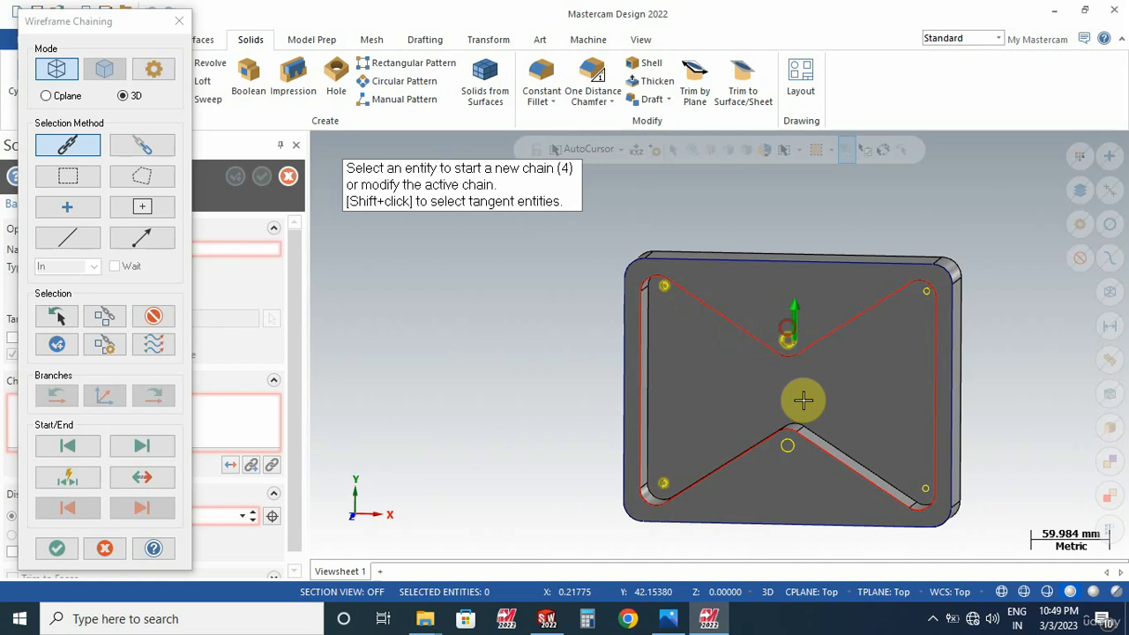
left_click(789, 448)
left_click(922, 486)
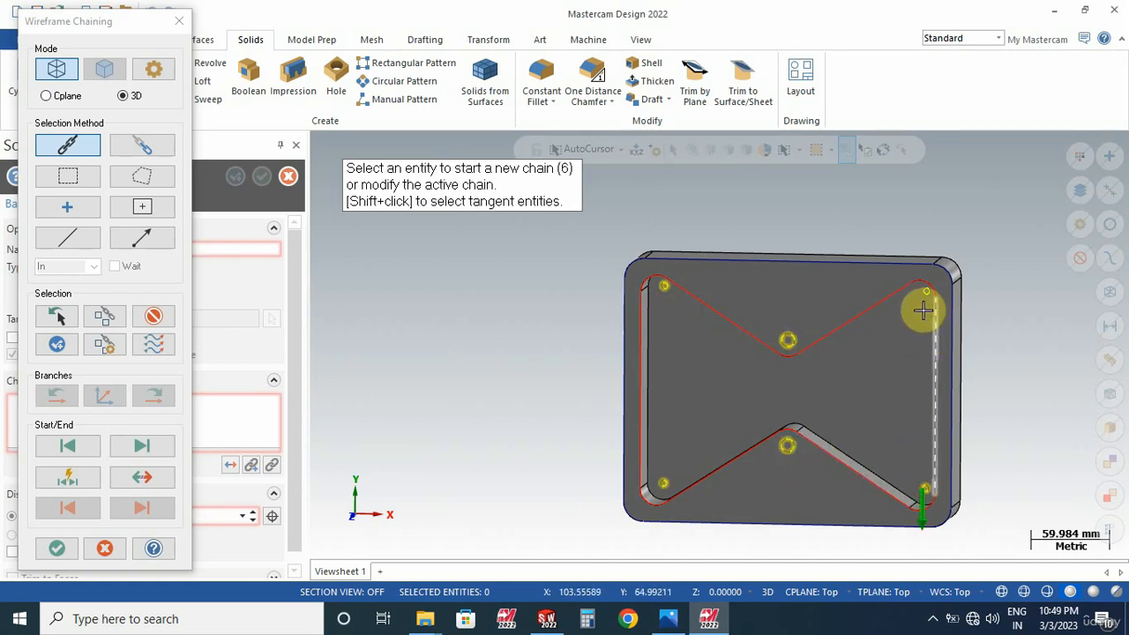
left_click(921, 294)
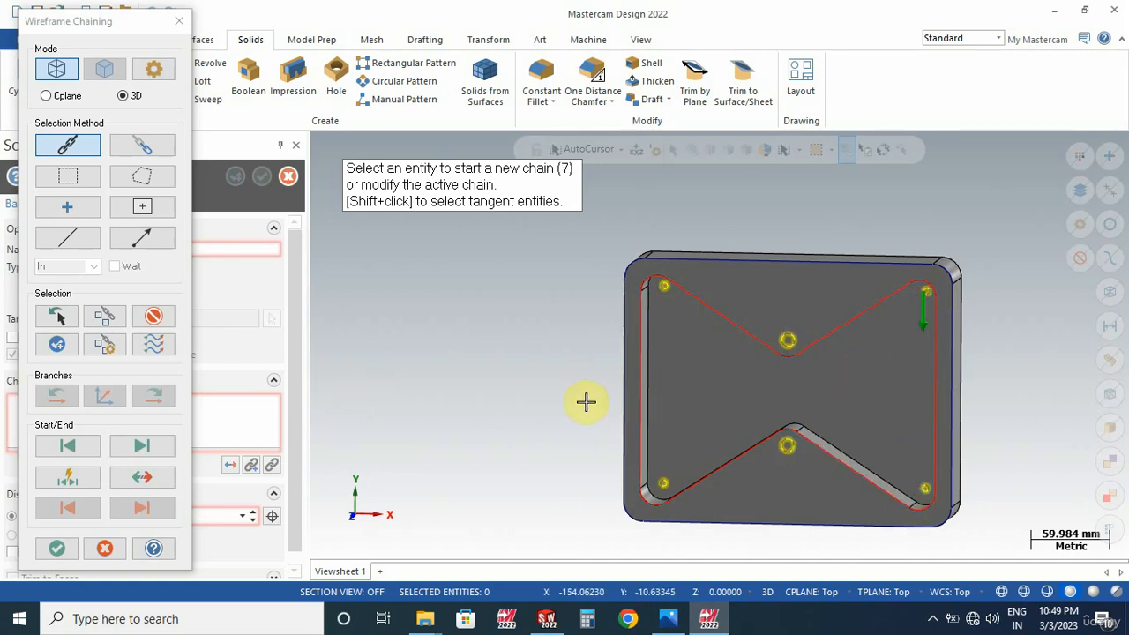
middle_click_drag(586, 402, 643, 370)
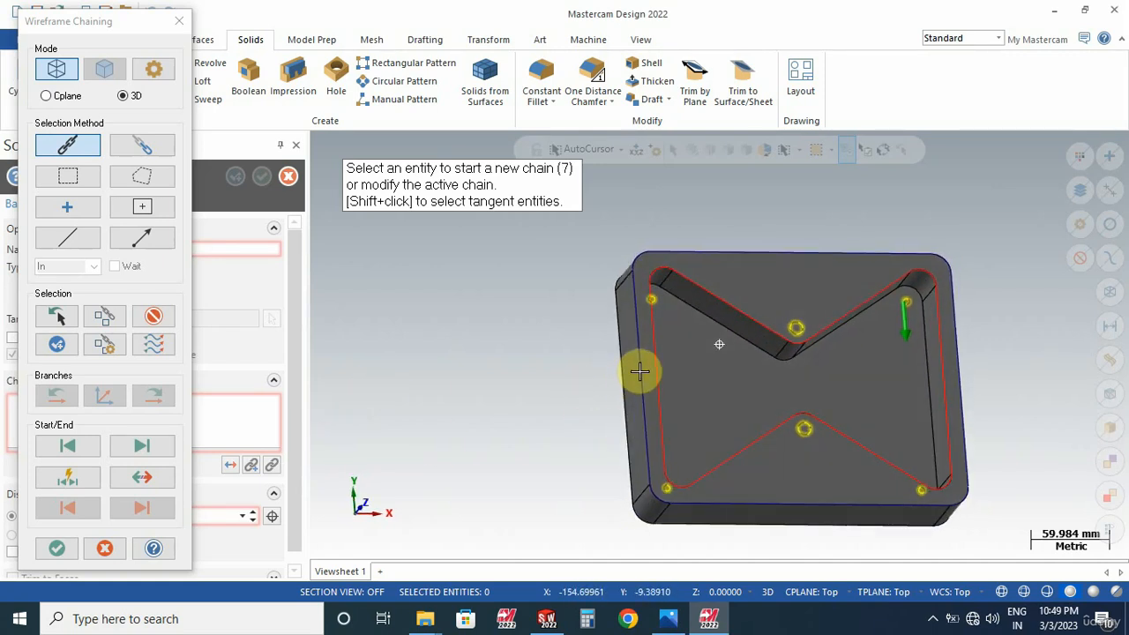
left_click(56, 547)
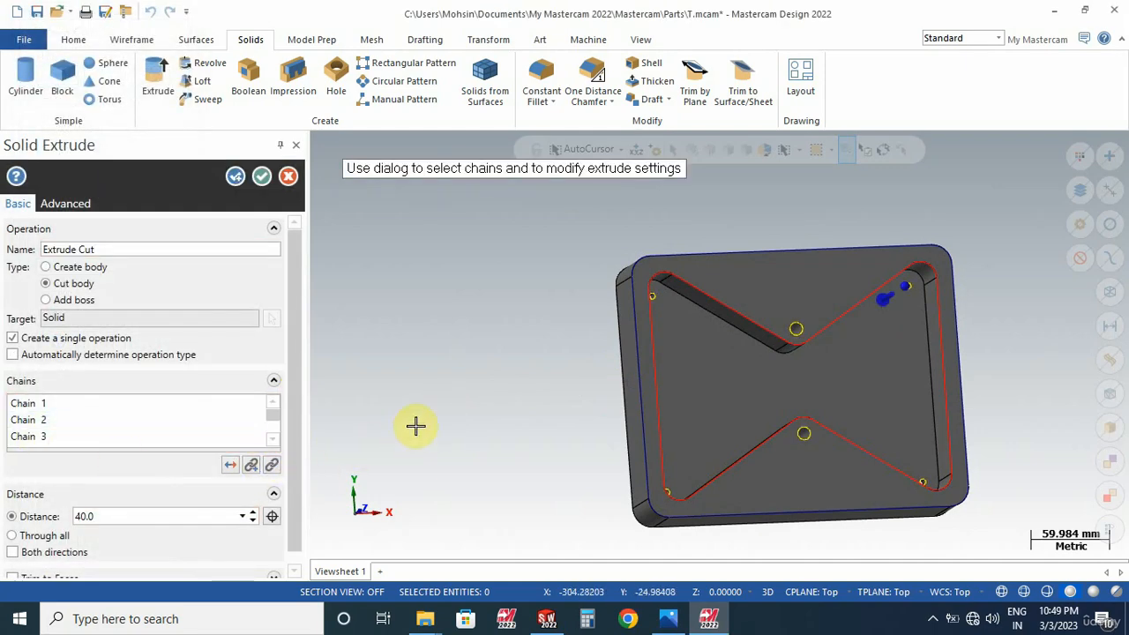
Step: Set the hole extrude cut to go through all
middle_click_drag(392, 369, 471, 295)
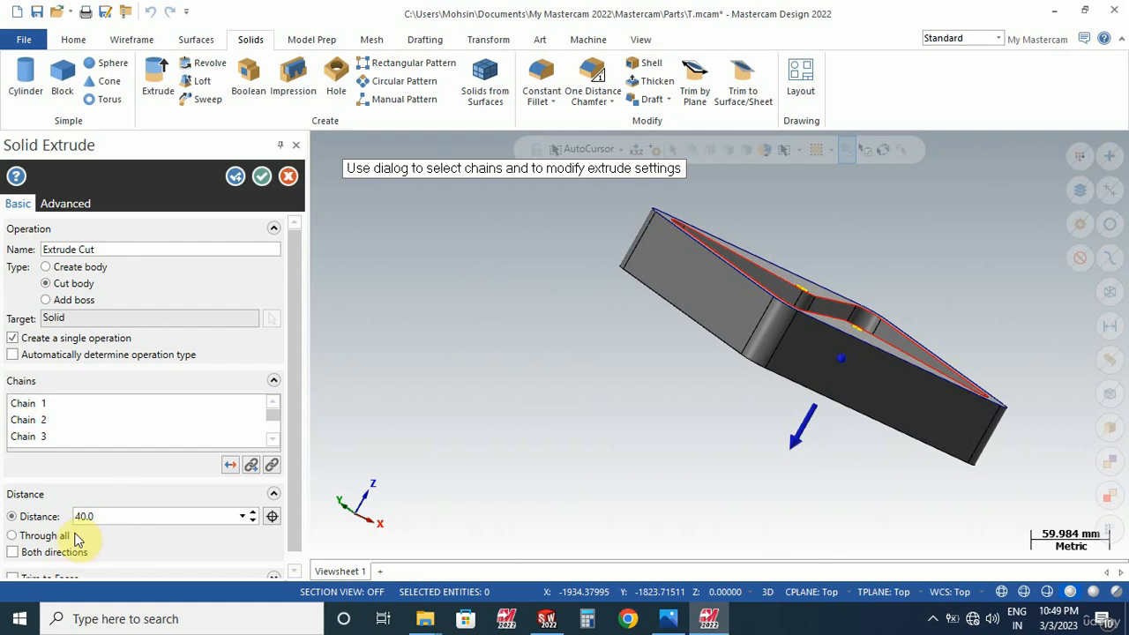
left_click(39, 535)
middle_click_drag(508, 447, 584, 367)
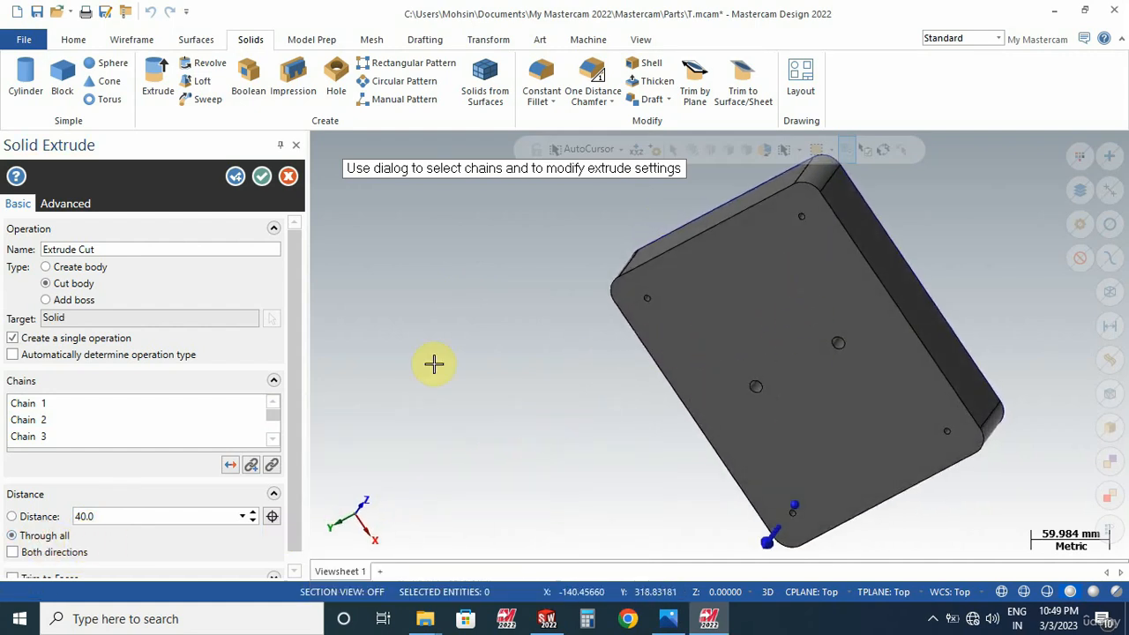
Step: Try a 10 mm cut distance for the holes and return the cut to through all
left_click(104, 515)
type("10")
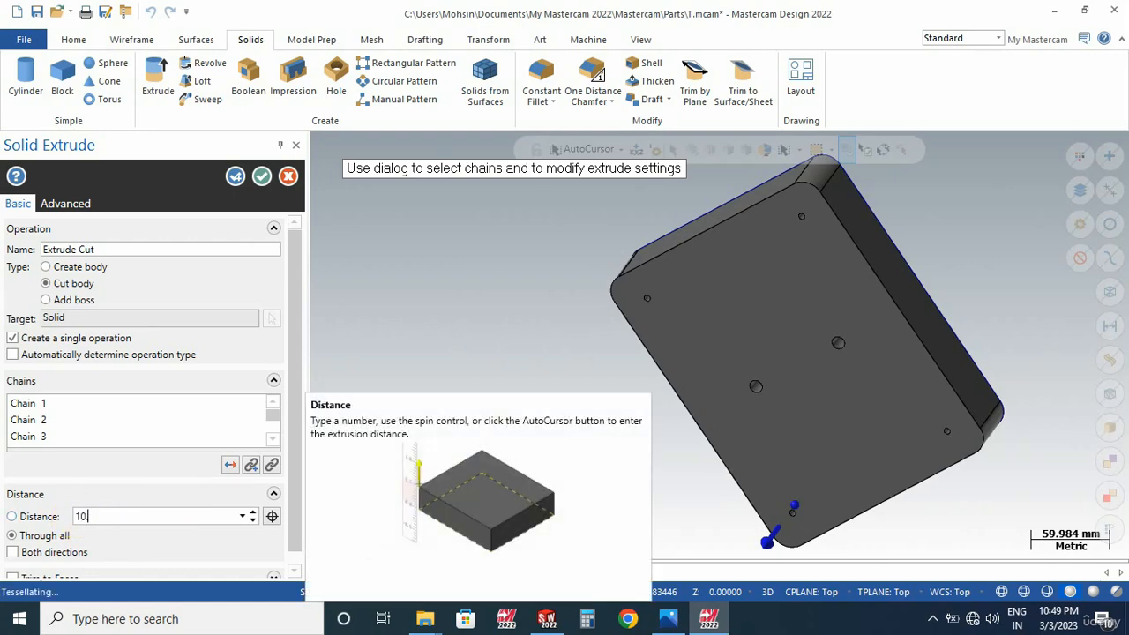
key("Return")
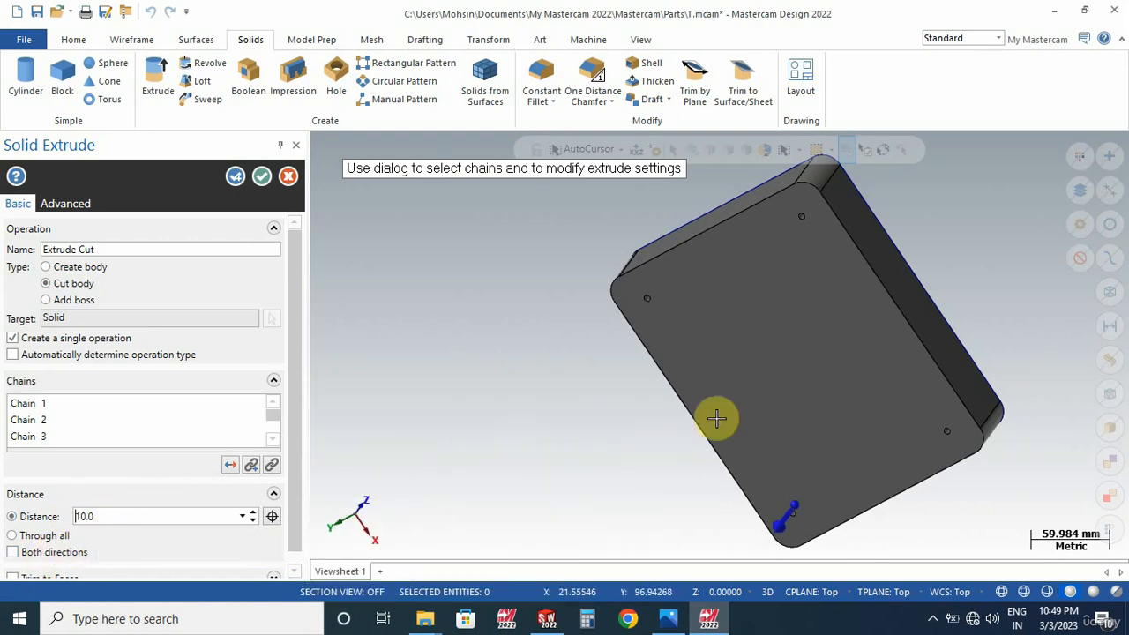
mouse_move(718, 418)
middle_mouse_down()
mouse_move(788, 391)
mouse_move(723, 461)
mouse_move(728, 429)
middle_mouse_up()
scroll(728, 429, "up", 5)
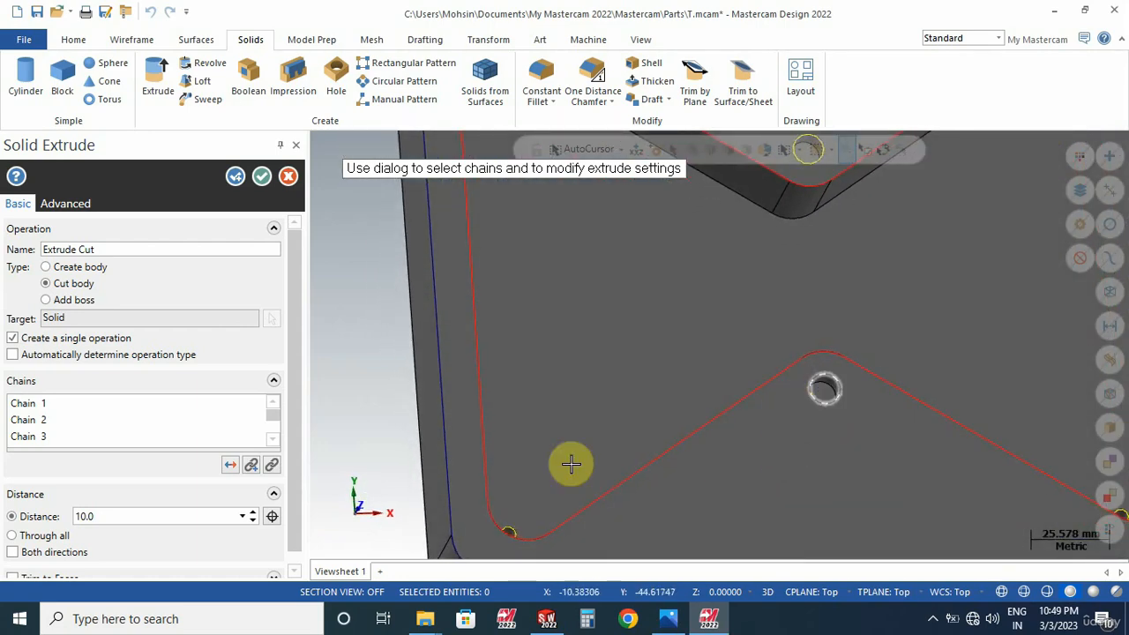
left_click(11, 535)
Step: Check the holes on the block's underside and apply the extrude cut
scroll(632, 369, "down", 4)
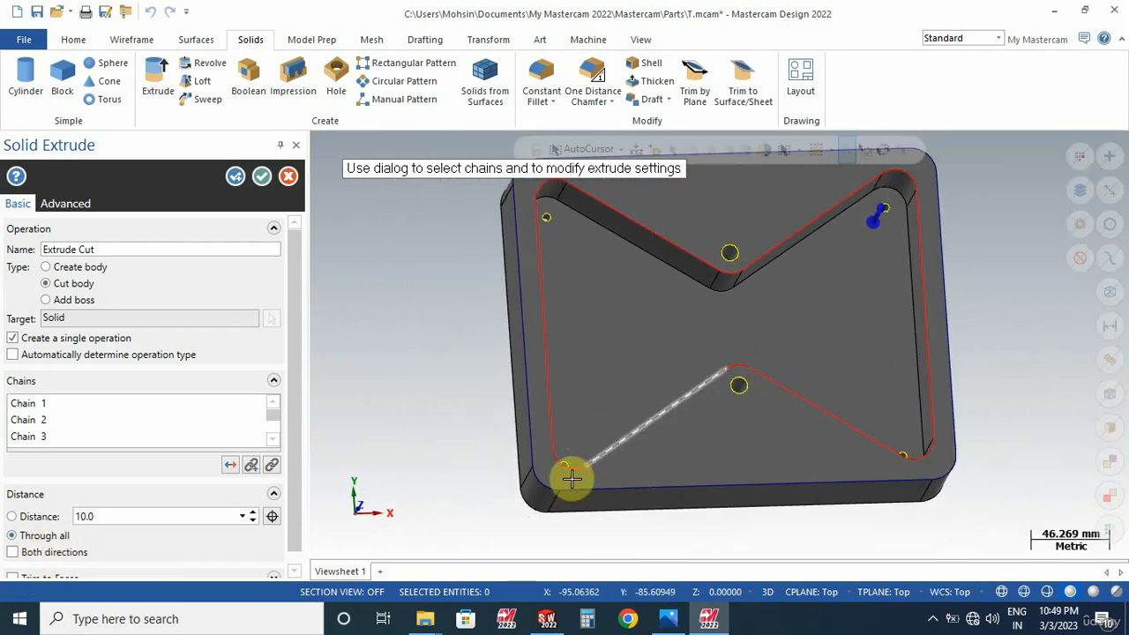
middle_click_drag(567, 486, 580, 353)
scroll(587, 351, "down", 2)
scroll(588, 352, "down", 3)
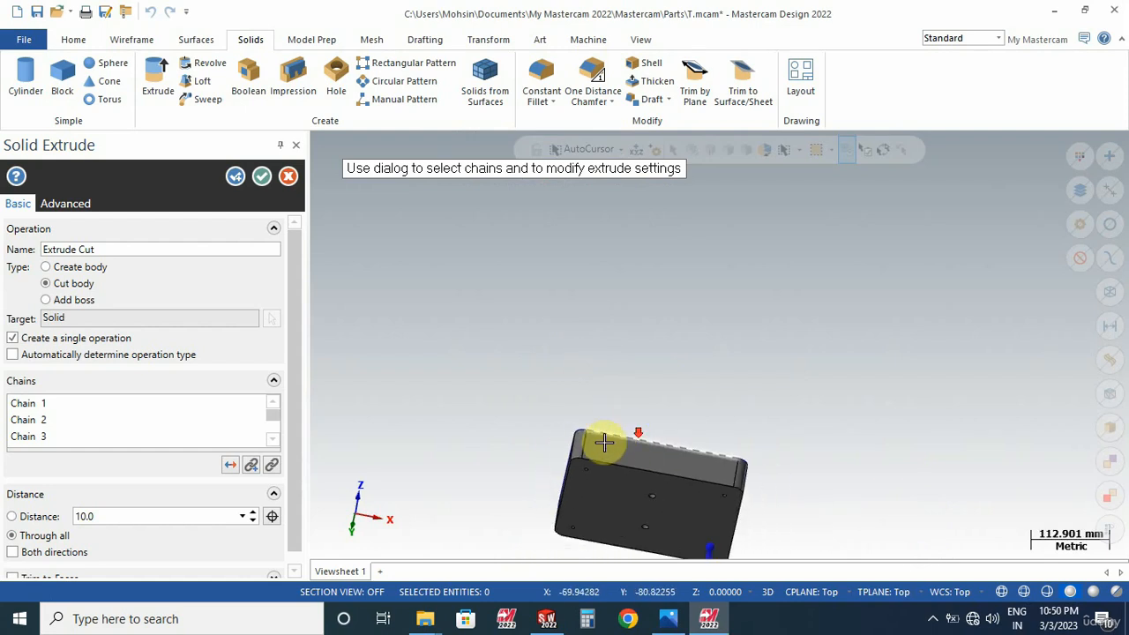
left_click(264, 179)
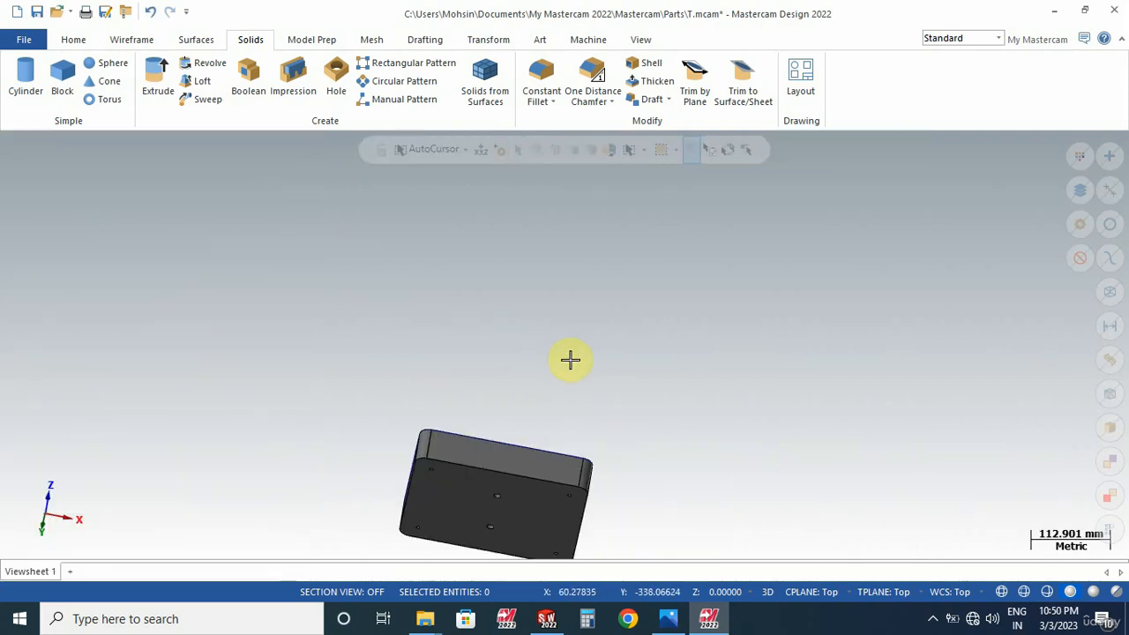
middle_click_drag(570, 360, 547, 509)
left_click(581, 438)
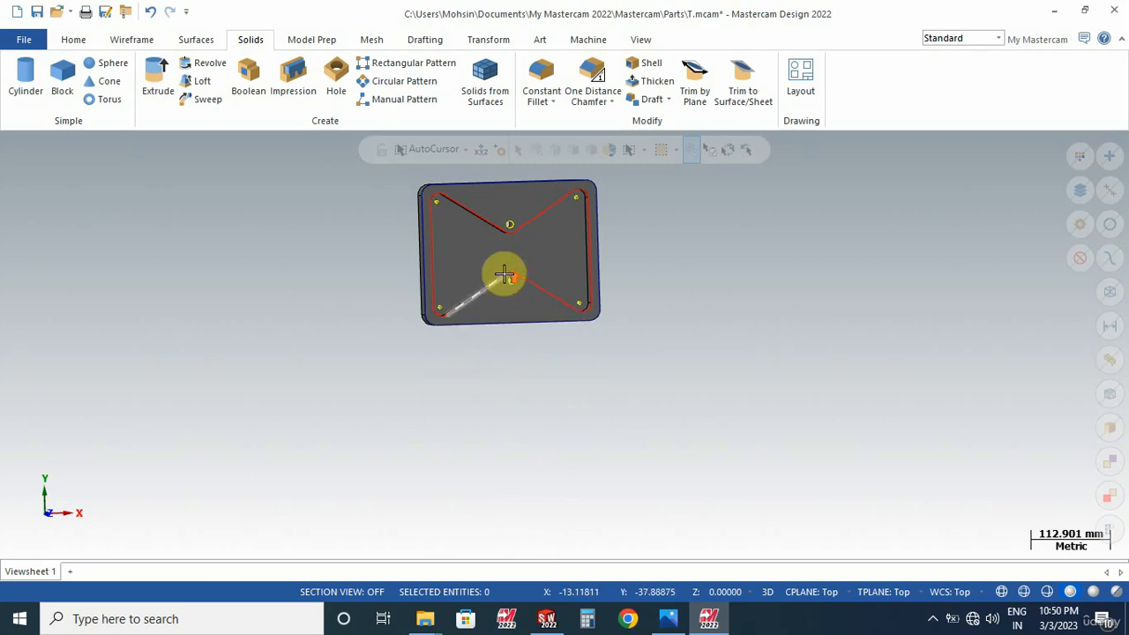
scroll(504, 276, "up", 4)
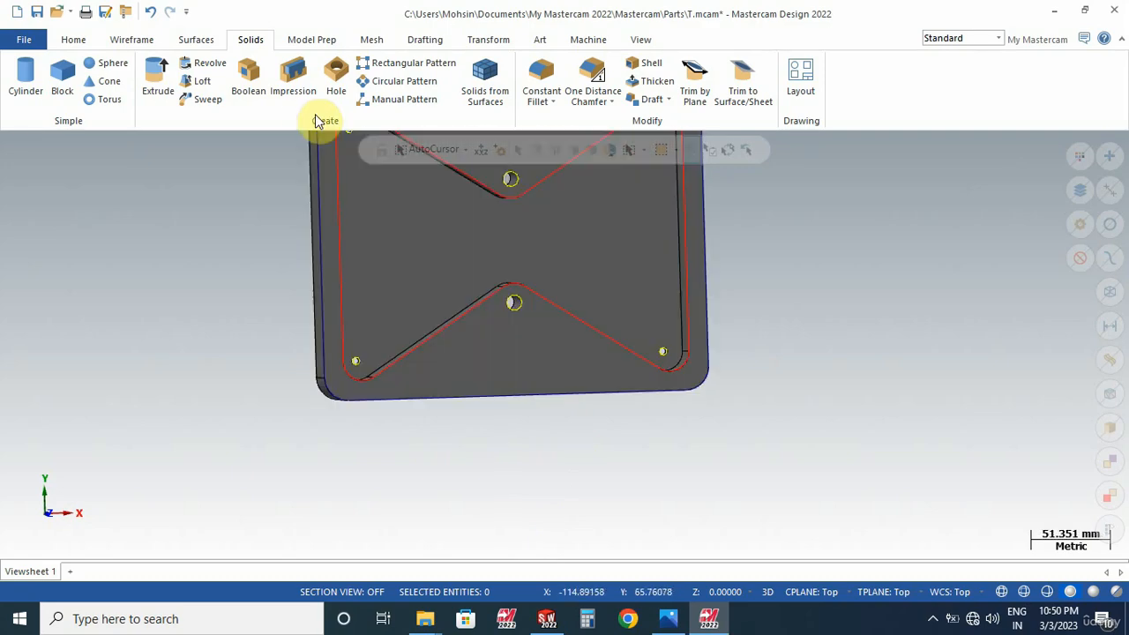
Step: Check the fillet radius in the reference drawing and select the pocket floor's side and rear V edges for a constant radius fillet
left_click(667, 618)
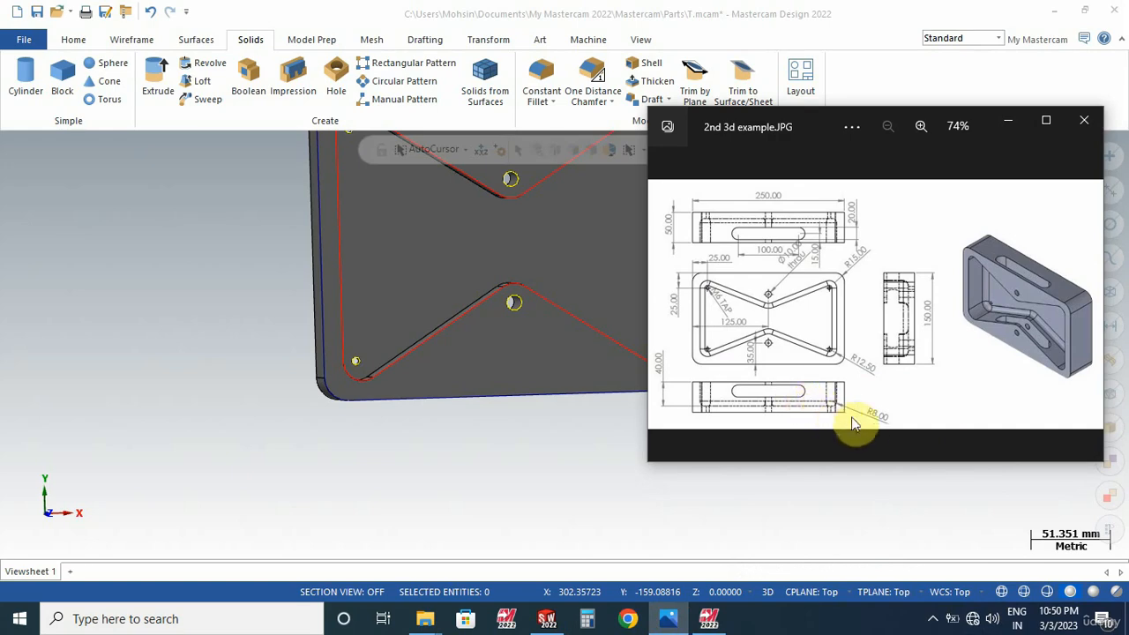
left_click(1006, 120)
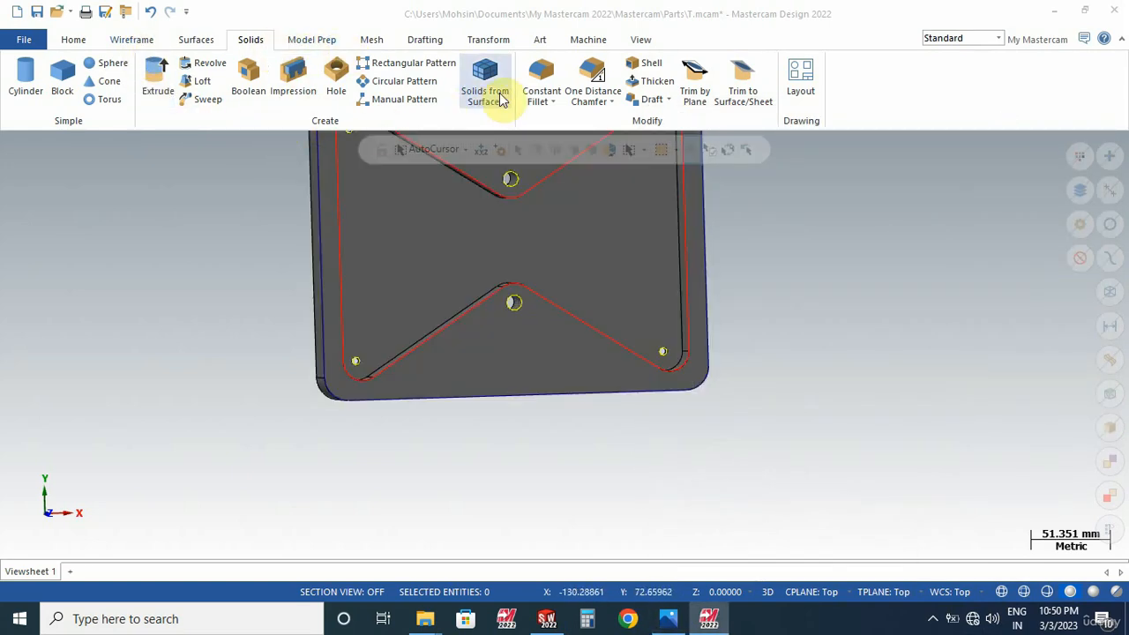
left_click(542, 74)
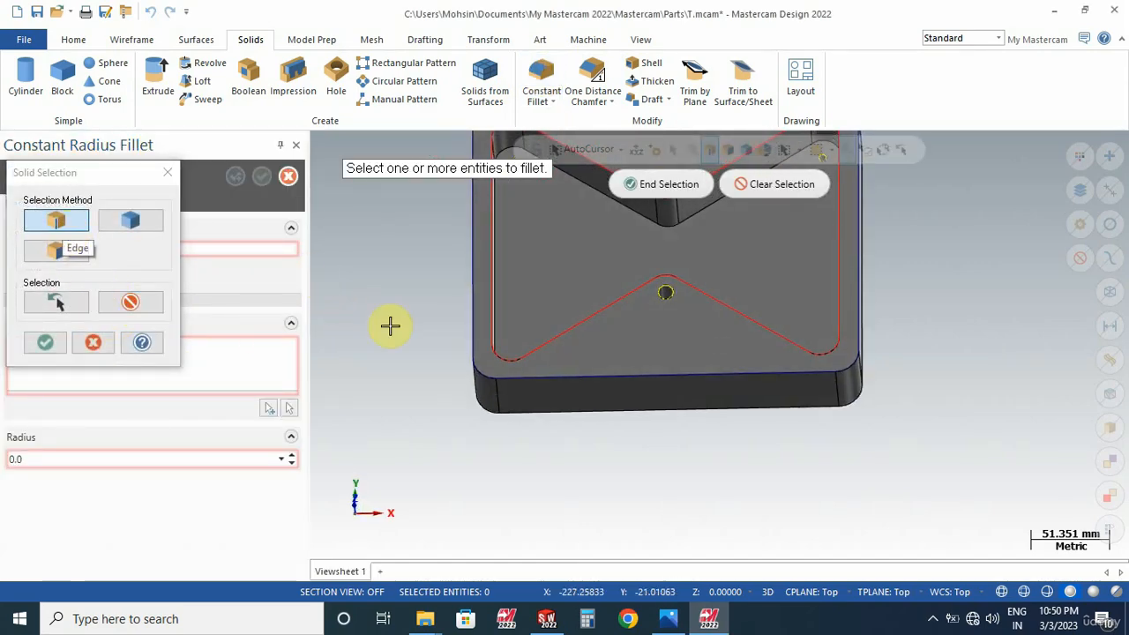
mouse_move(390, 323)
middle_mouse_down()
mouse_move(400, 297)
mouse_move(391, 335)
middle_mouse_up()
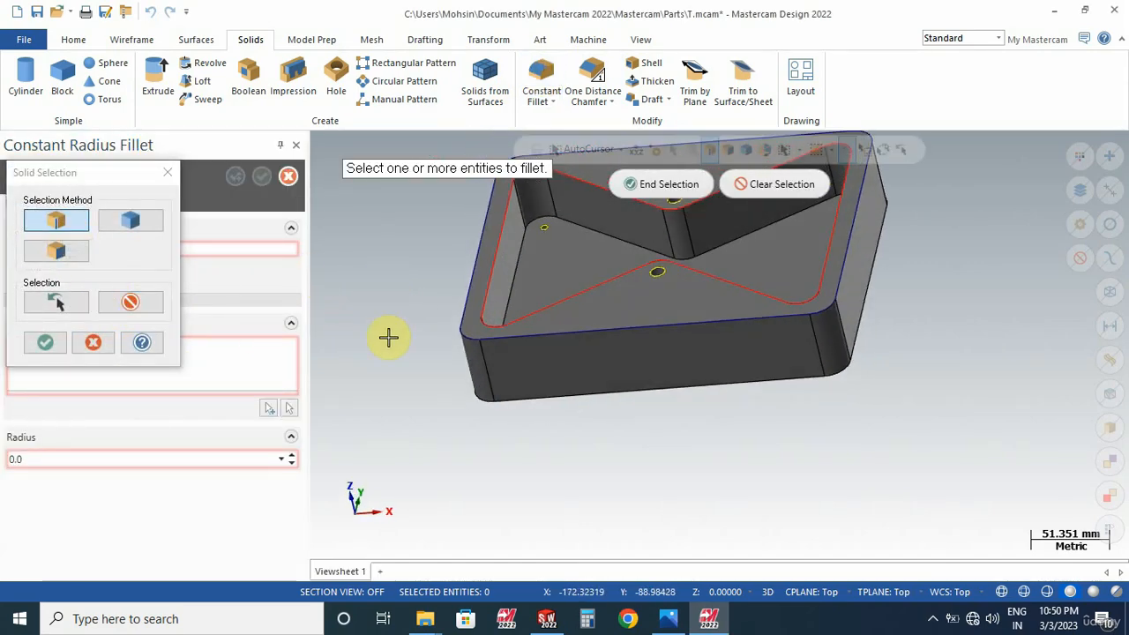
left_click(527, 254)
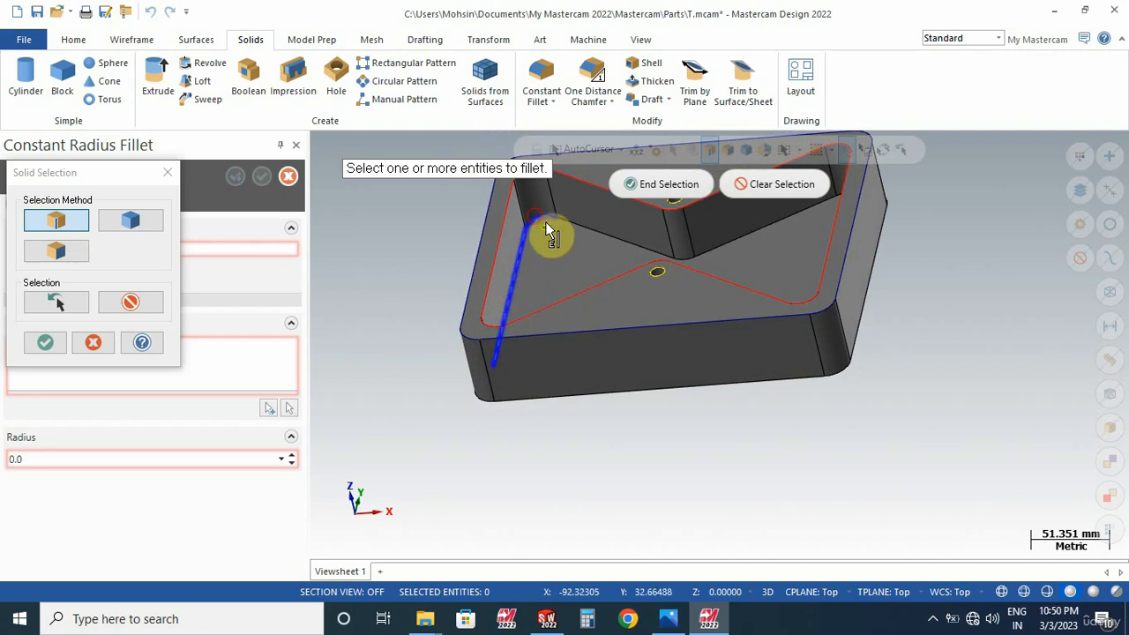
left_click(584, 232)
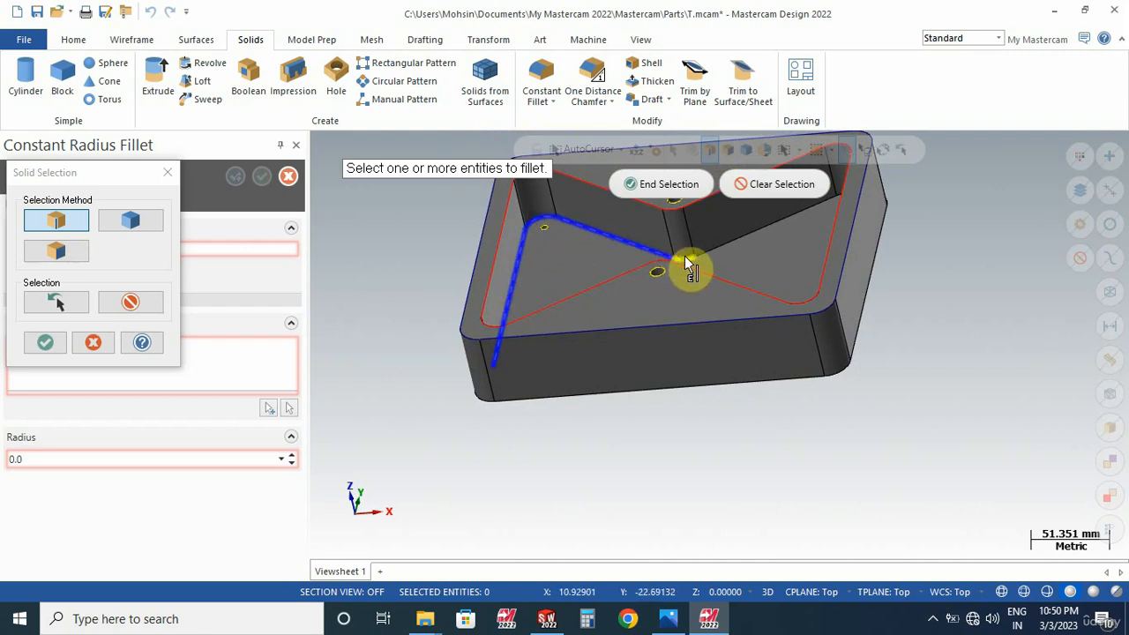
left_click(727, 242)
middle_click_drag(605, 335, 693, 238)
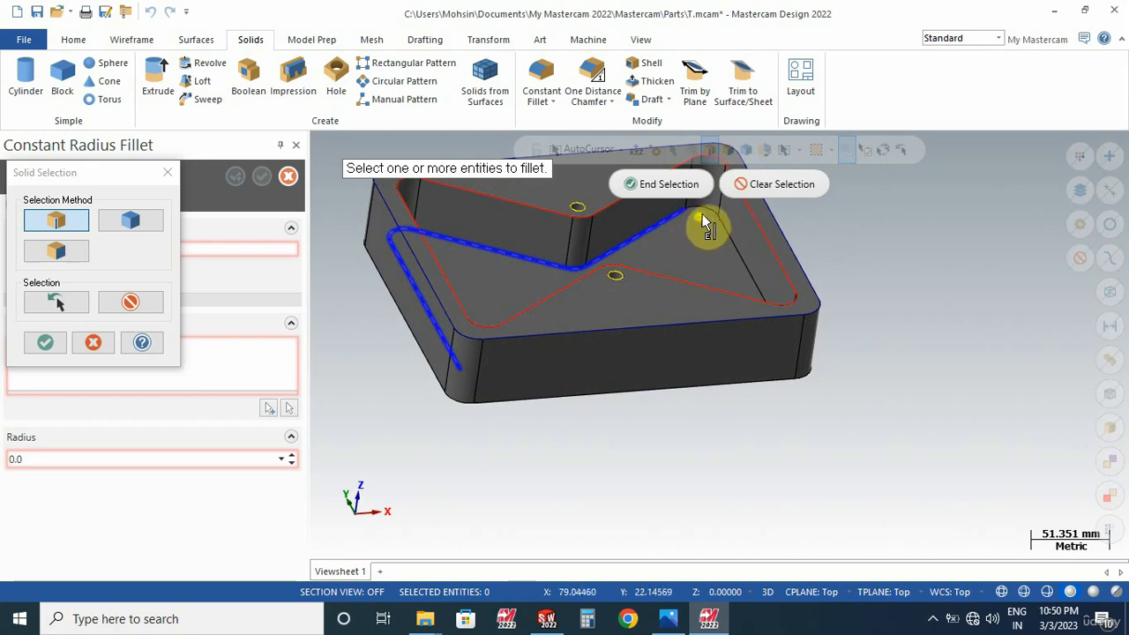
left_click(734, 242)
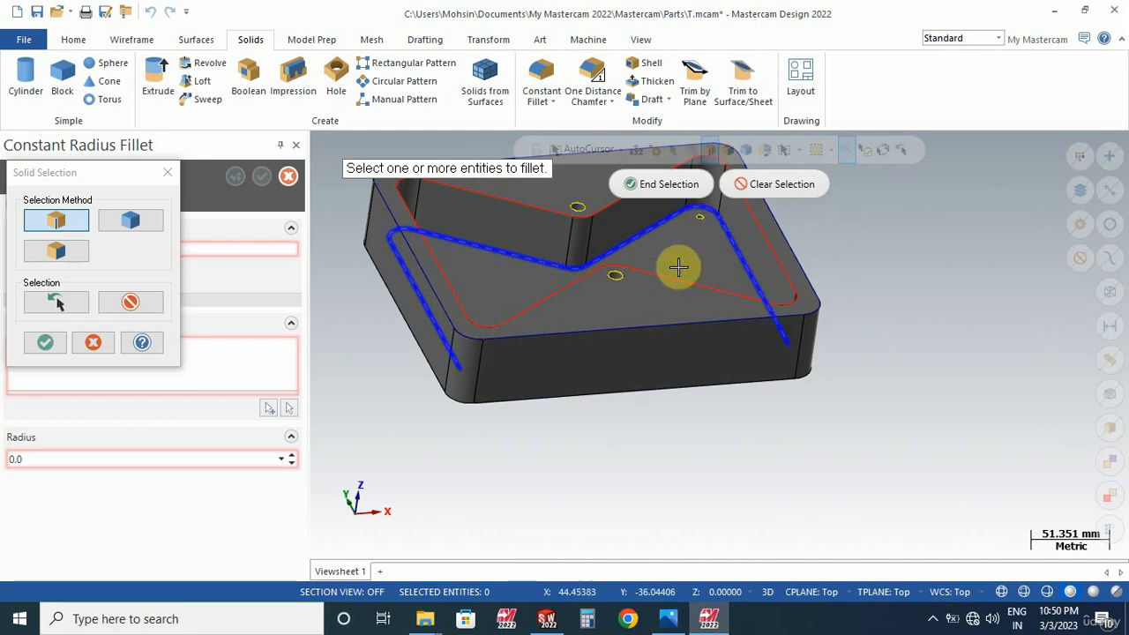
Step: Add the front V edges and front corner edges of the pocket floor to the fillet and finish the edge selection
middle_click_drag(675, 265, 746, 300)
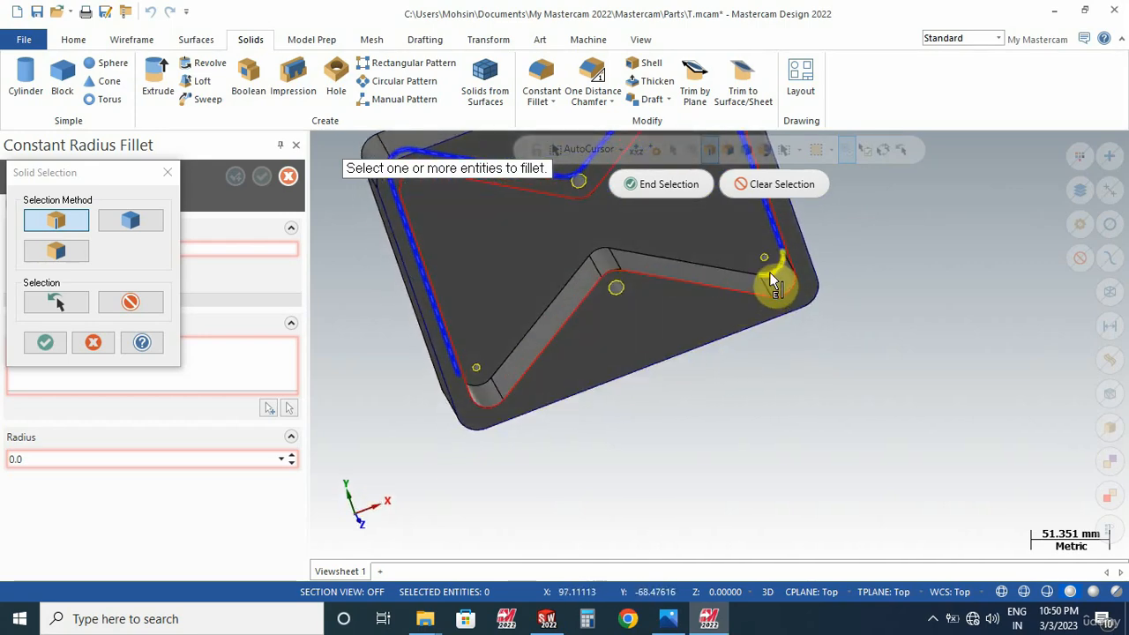
left_click(743, 277)
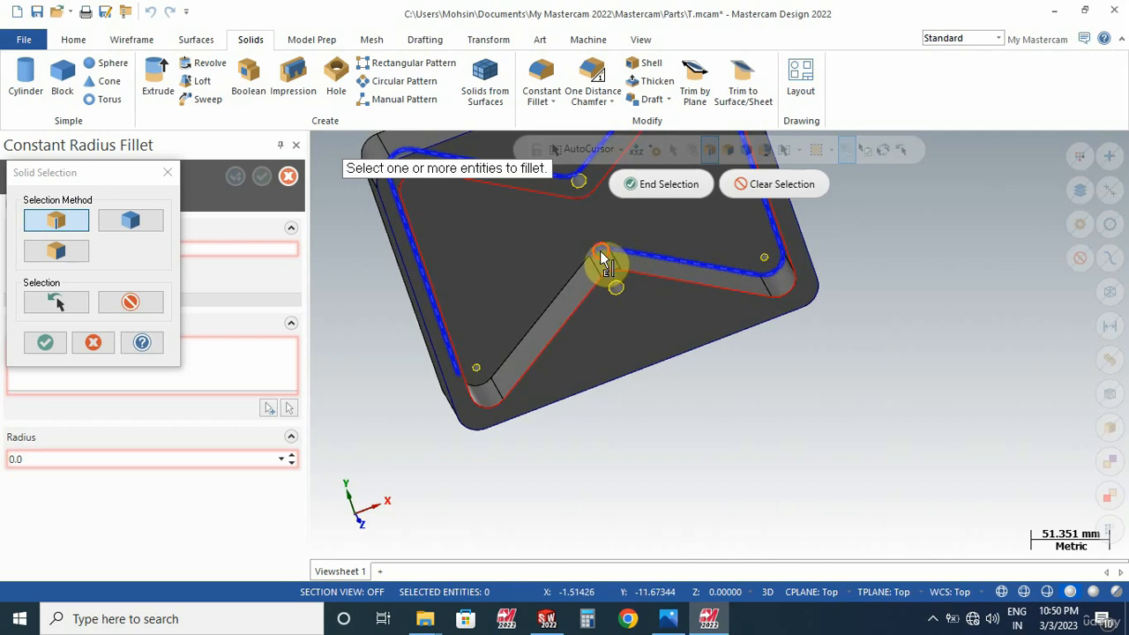
left_click(530, 338)
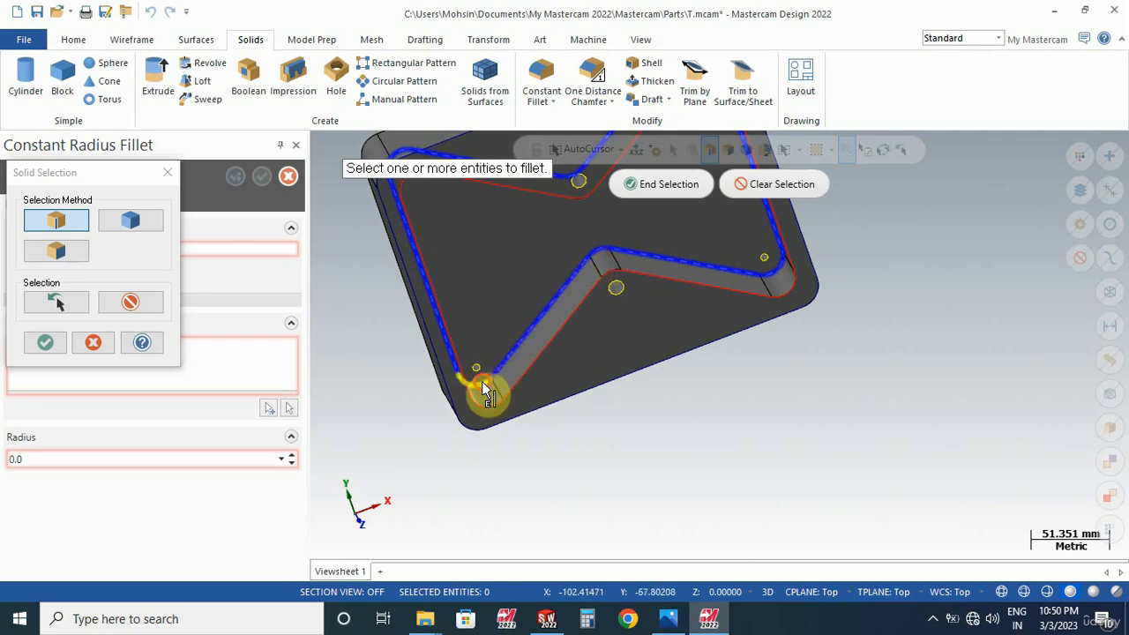
left_click(484, 388)
left_click(652, 467)
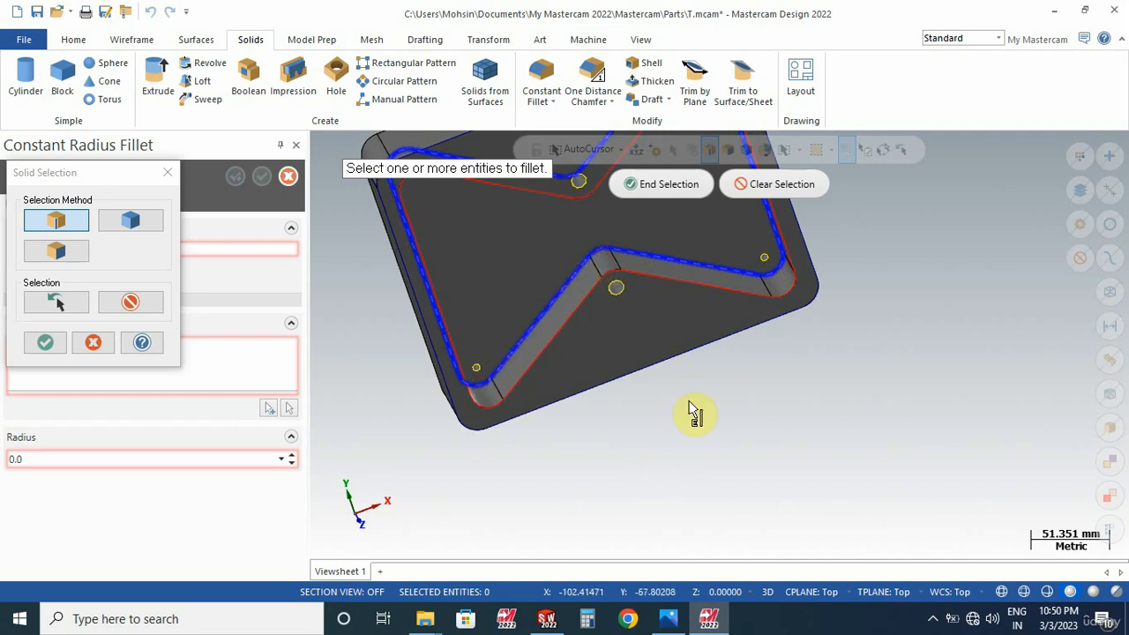
scroll(689, 409, "down", 2)
middle_click_drag(671, 384, 618, 357)
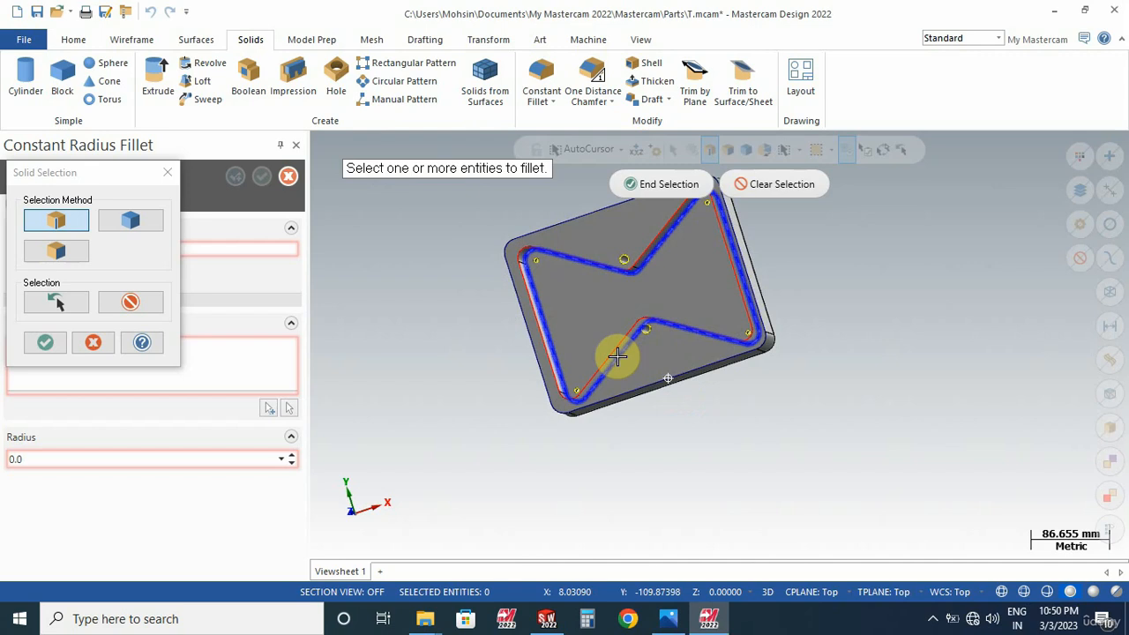
left_click(633, 183)
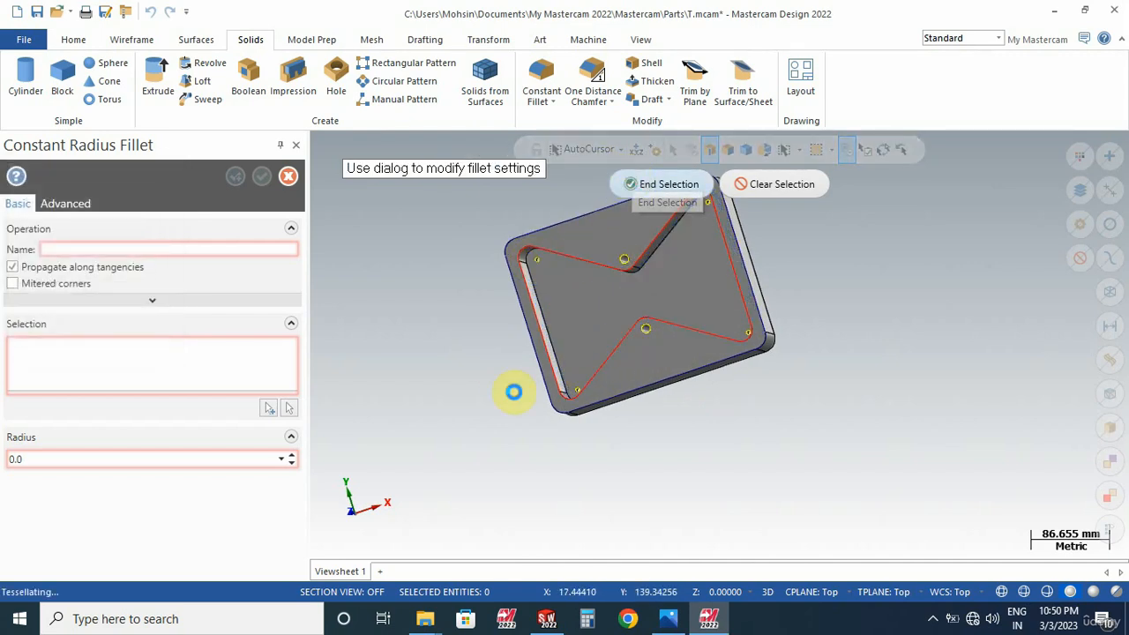
Step: Set the pocket floor fillet's radius to 8 mm and apply it
double_click(48, 461)
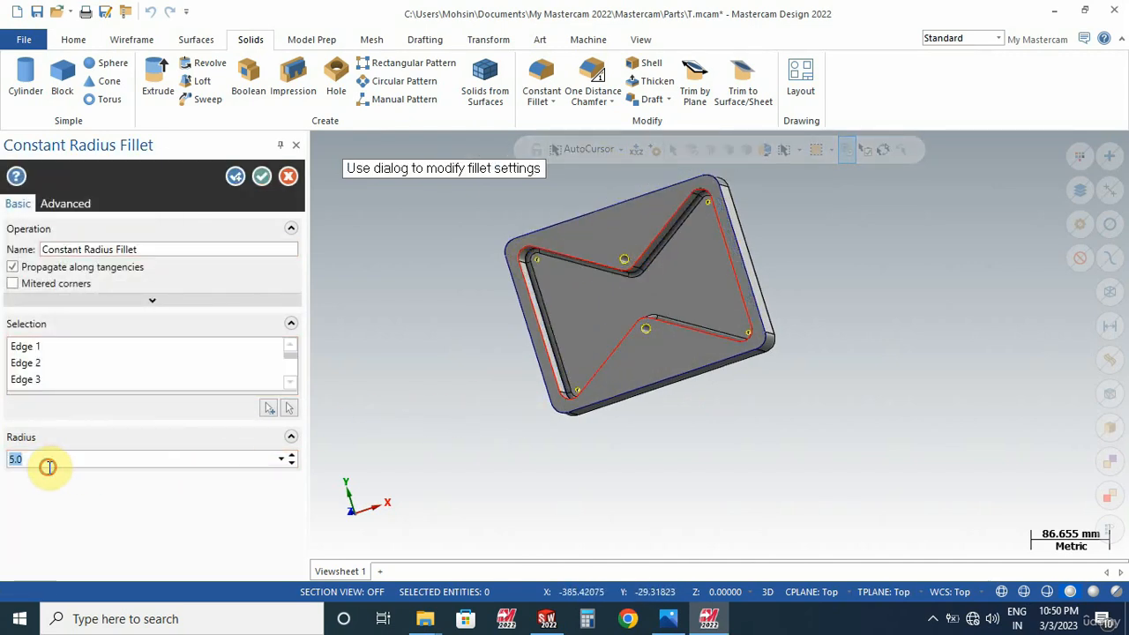
type("8")
key("Return")
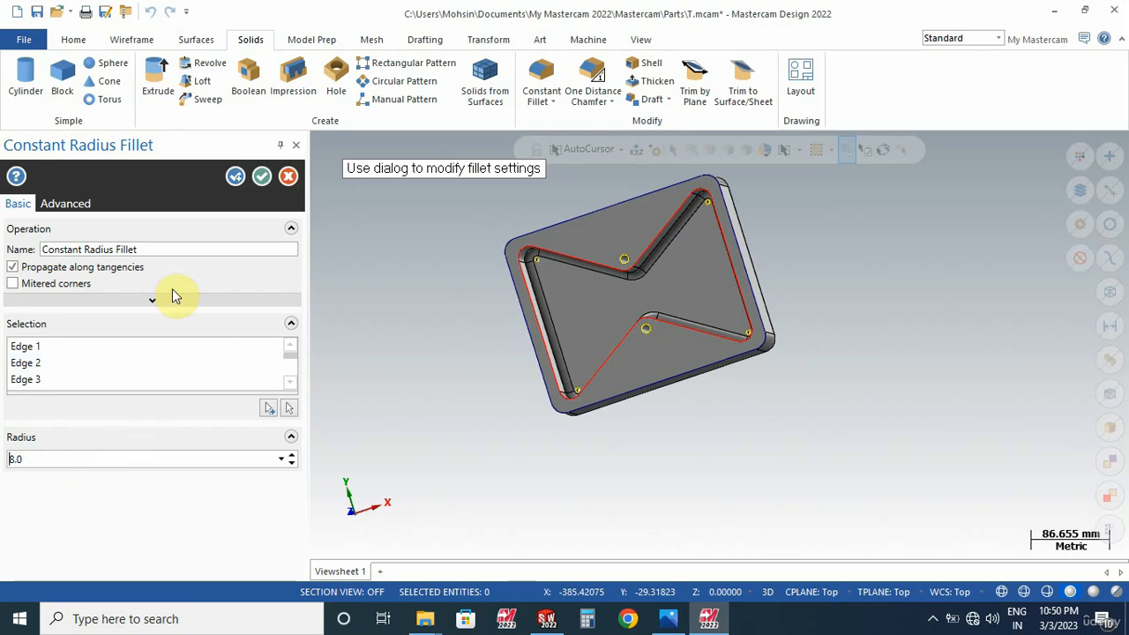
left_click(261, 177)
scroll(397, 255, "up", 5)
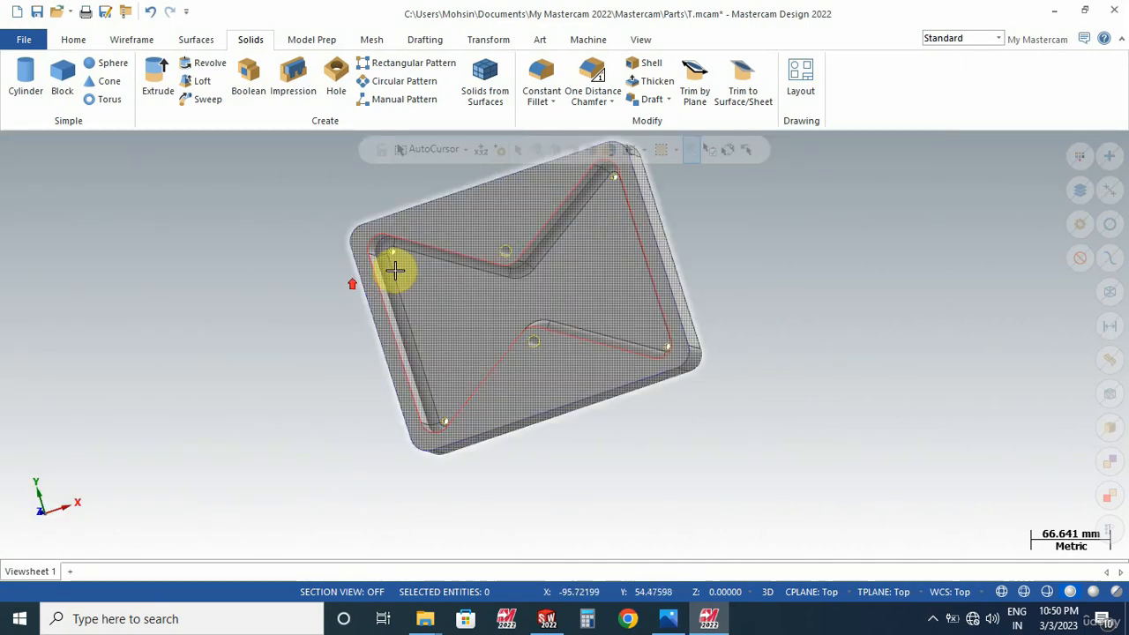
Step: Inspect the pocket floor fillet up close and look up the remaining side slots in the reference drawing
scroll(388, 247, "up", 3)
scroll(410, 244, "down", 4)
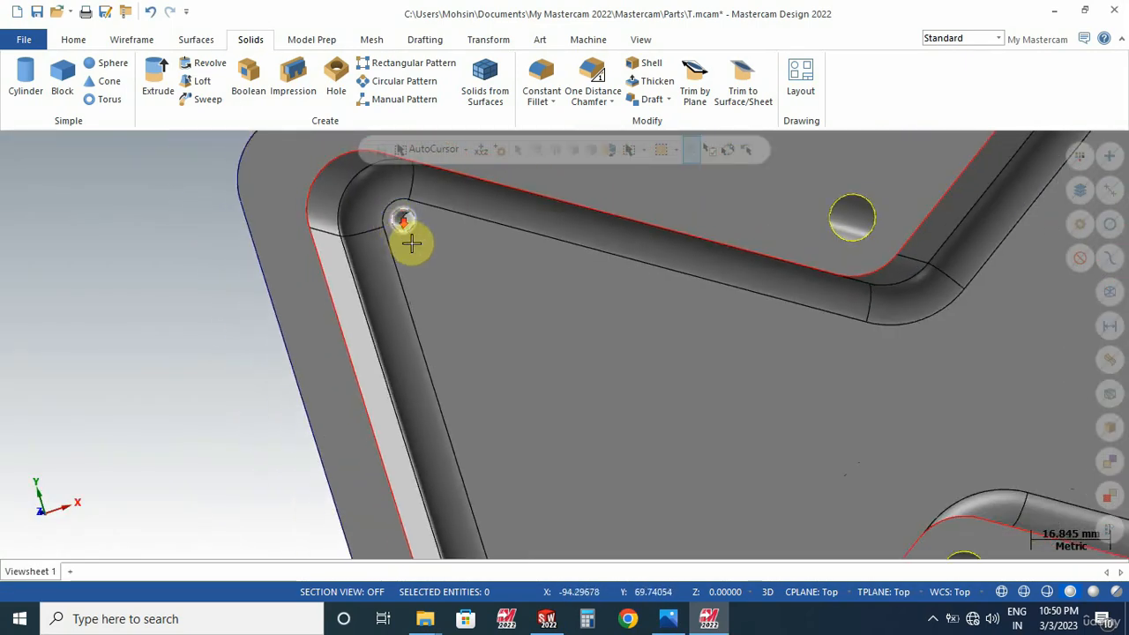
scroll(432, 269, "down", 2)
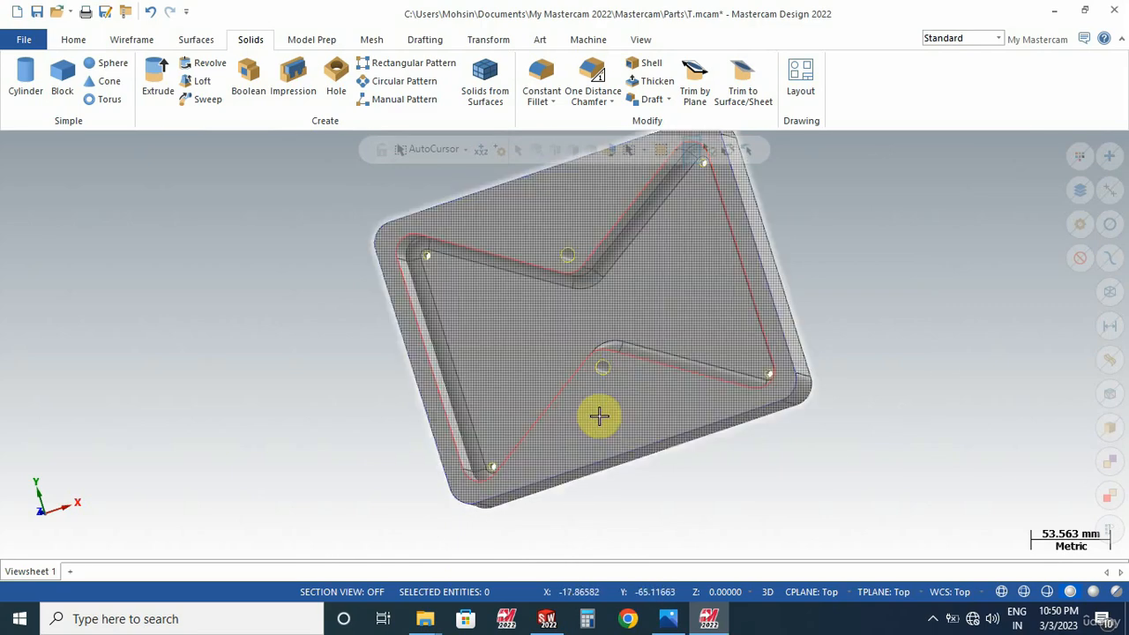
middle_click_drag(600, 416, 624, 384)
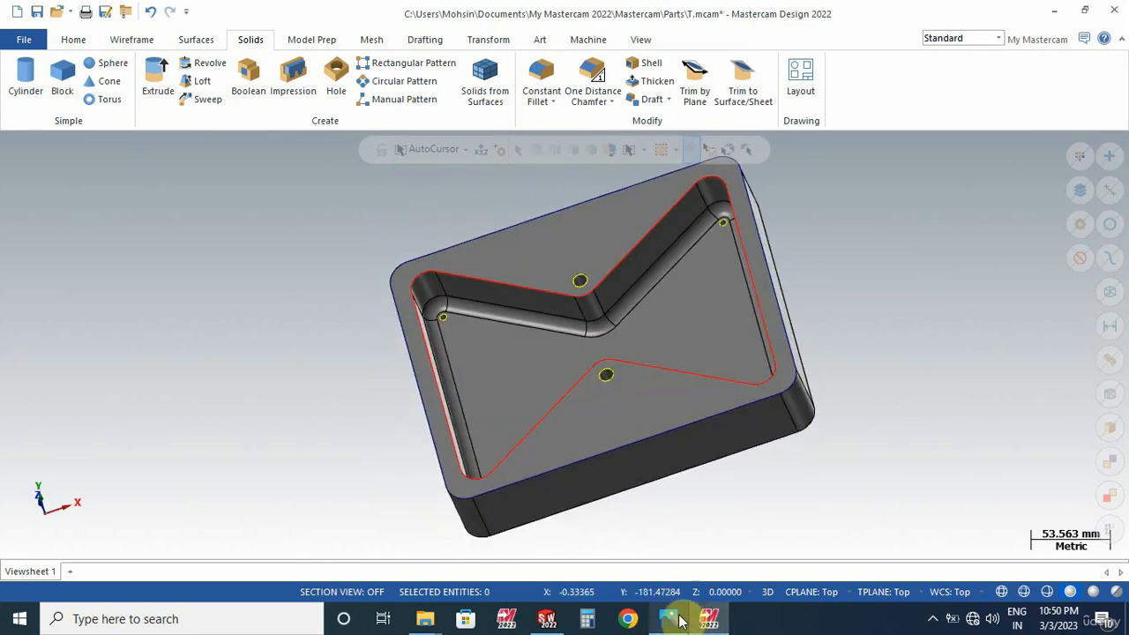
left_click(667, 618)
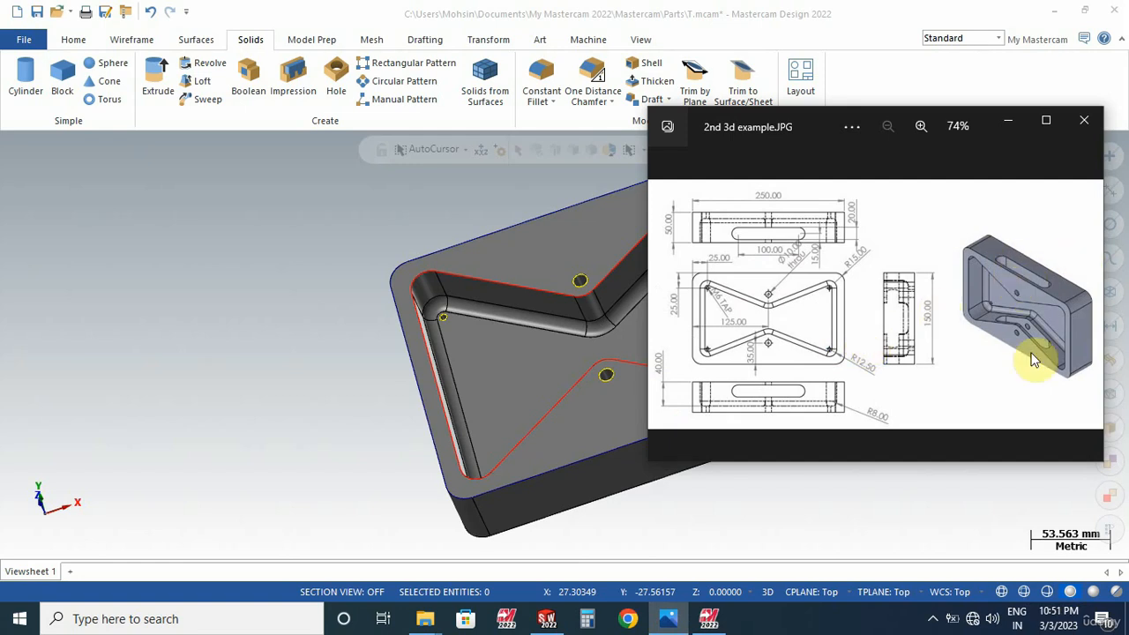
left_click(1010, 119)
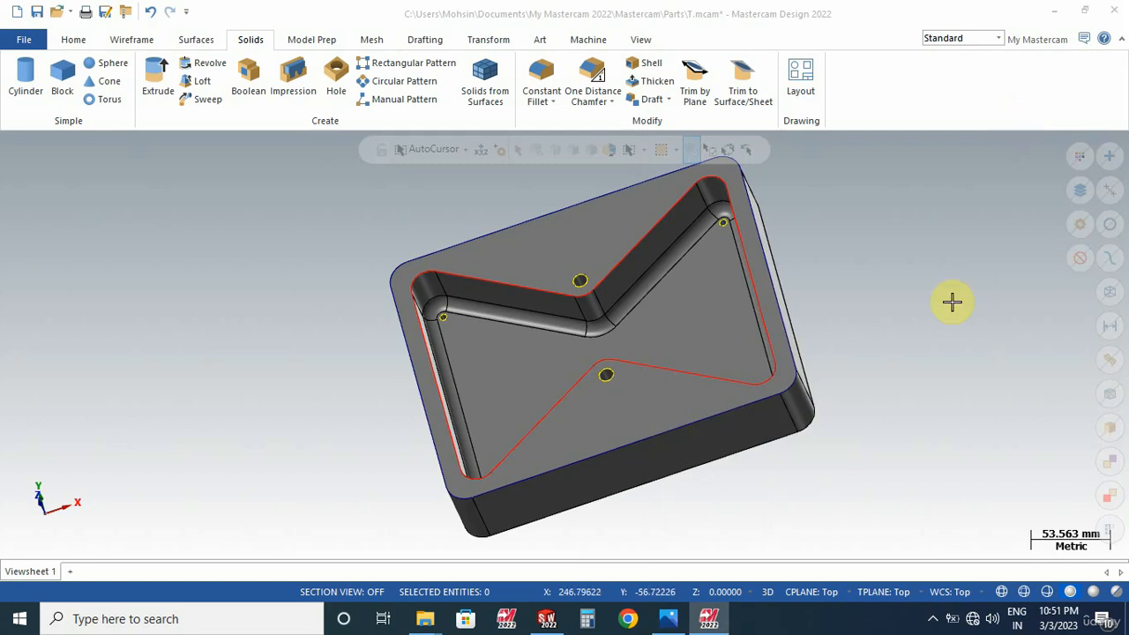
Step: Display the coordinate axes and set the wireframe color to green
key("F9")
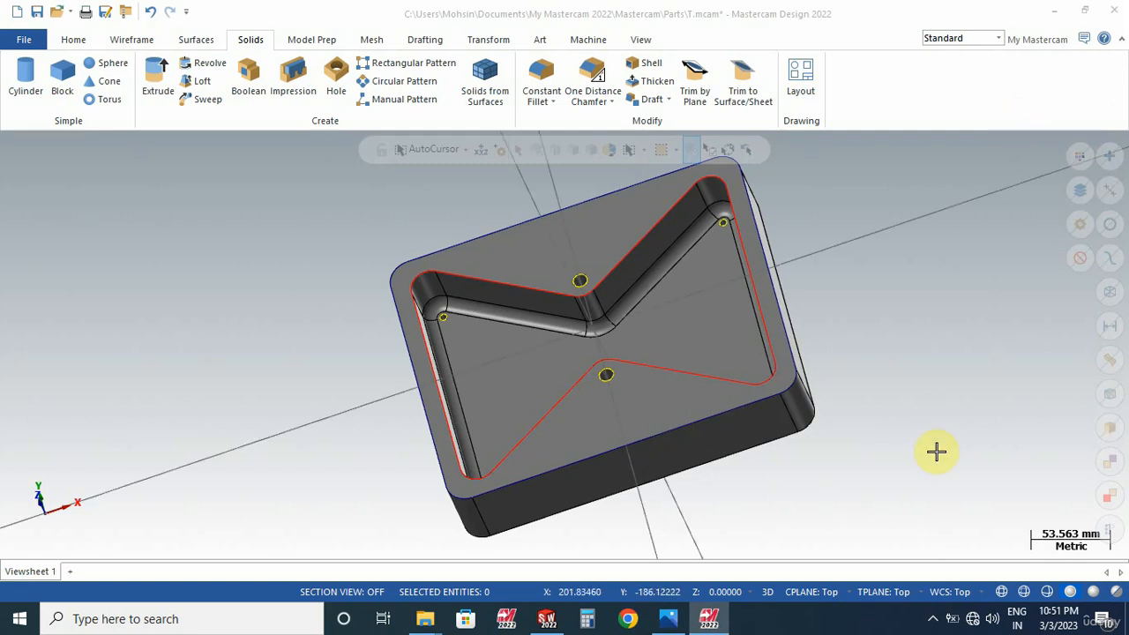
right_click(1006, 267)
left_click(1032, 201)
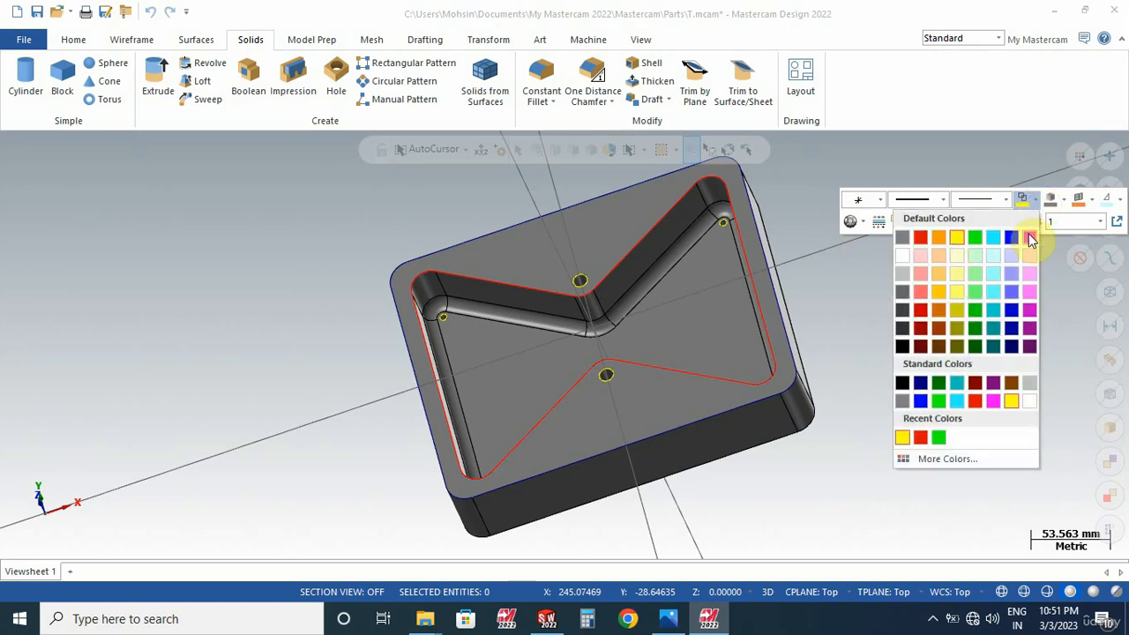
left_click(976, 238)
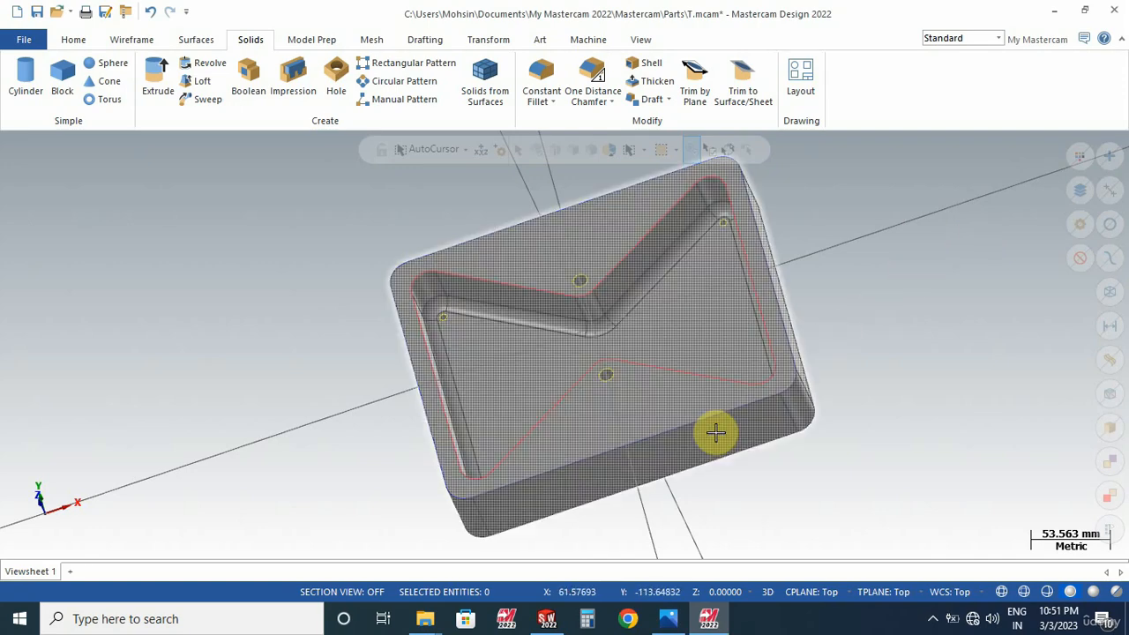
Step: Show the block in the isometric view and set the construction plane to Front
middle_click_drag(721, 531, 735, 479)
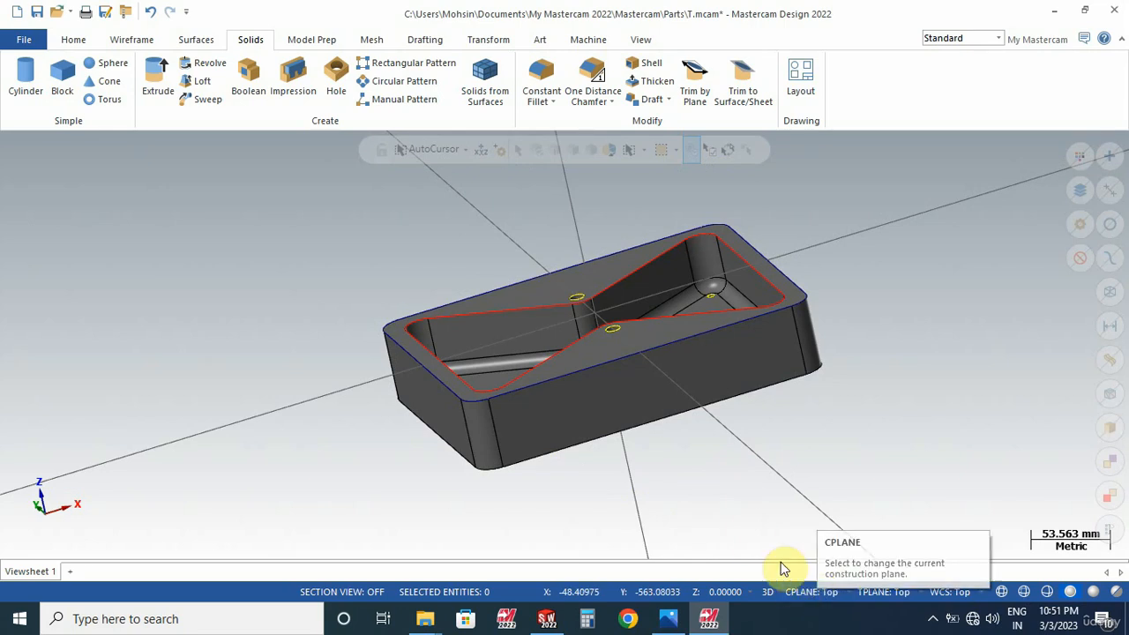
right_click(897, 385)
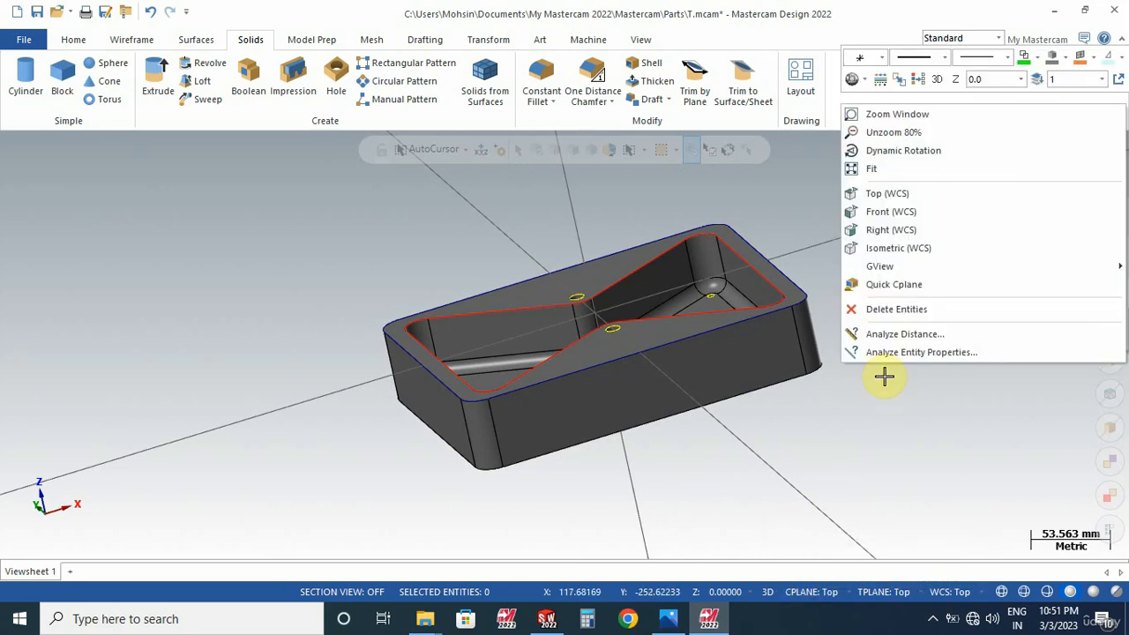
left_click(892, 251)
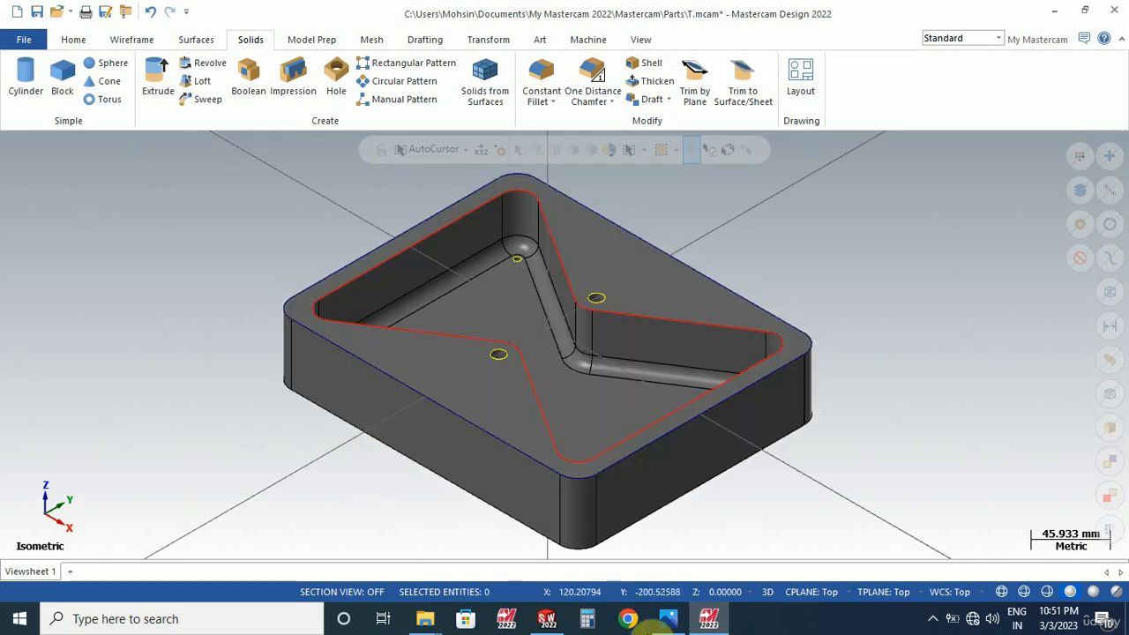
left_click(815, 595)
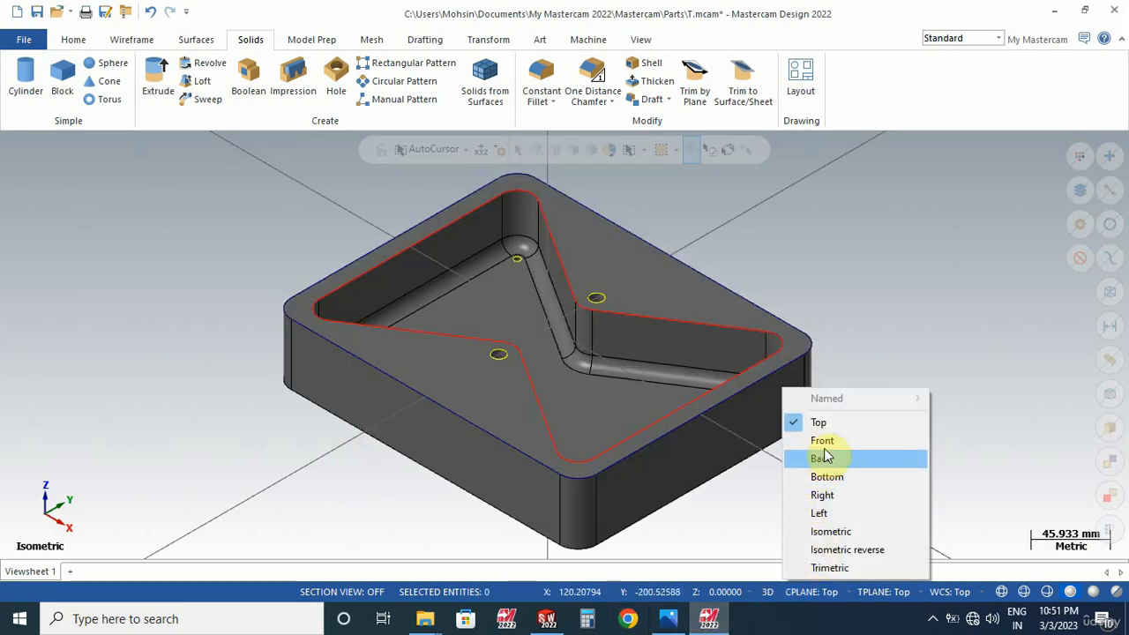
left_click(826, 446)
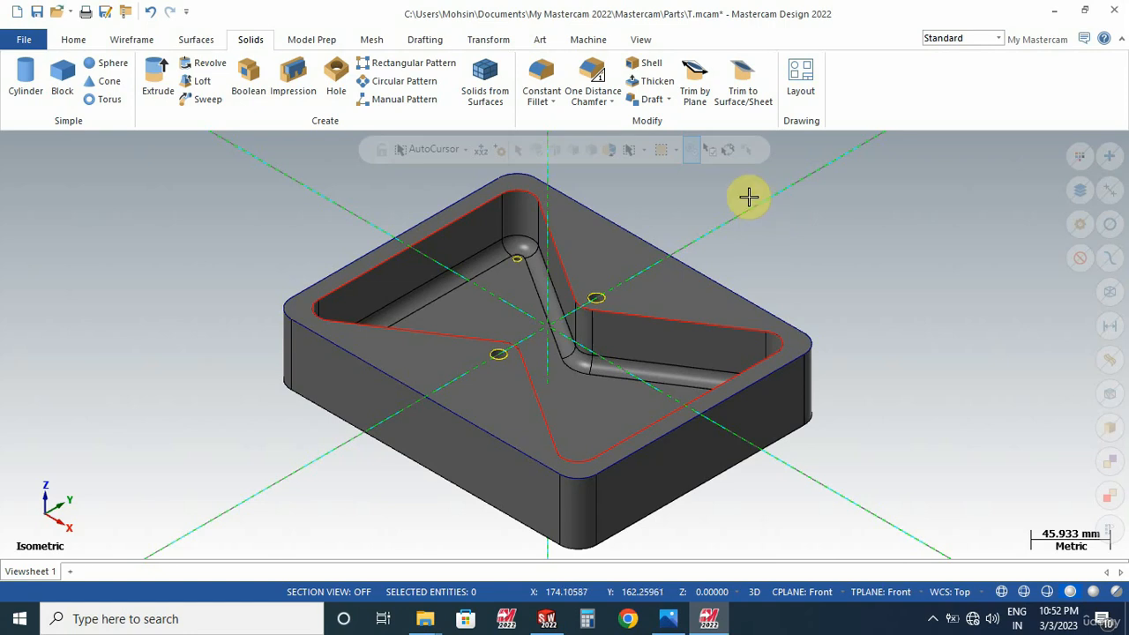
Step: Examine the side slot's length, width and position from the block's edge in the reference drawing
left_click(132, 41)
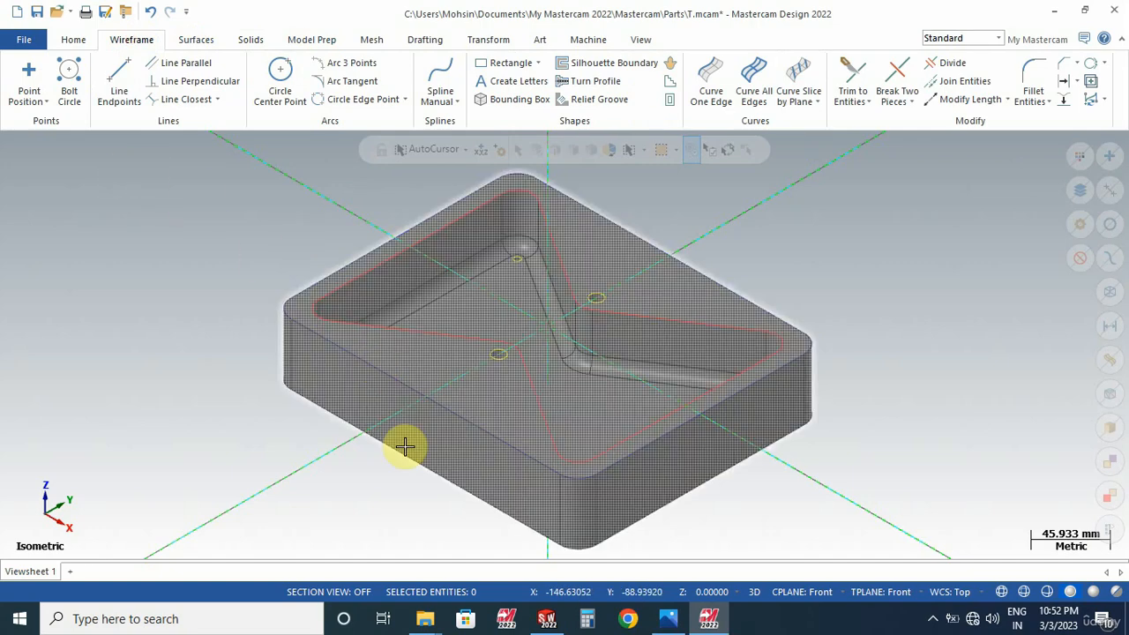
mouse_move(670, 624)
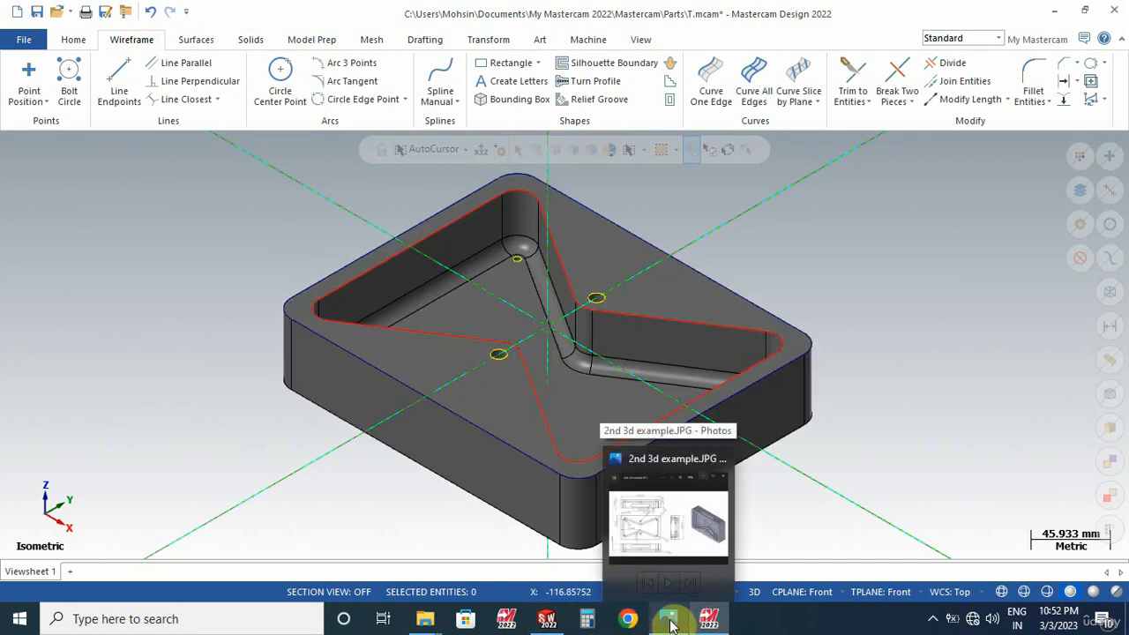
left_click(670, 625)
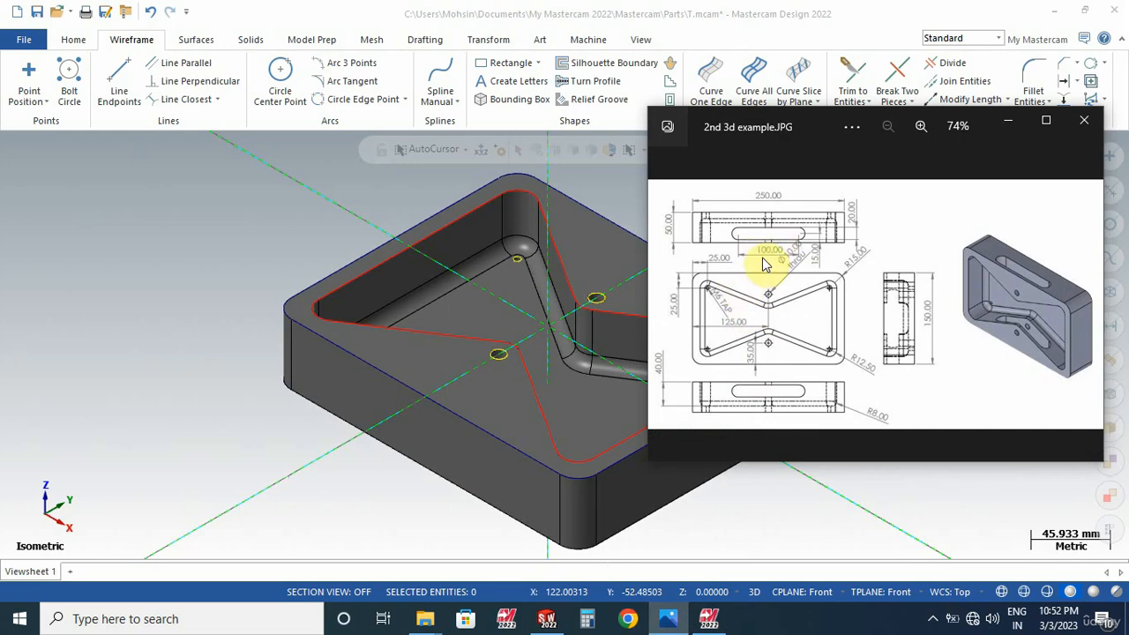
scroll(799, 252, "up", 4)
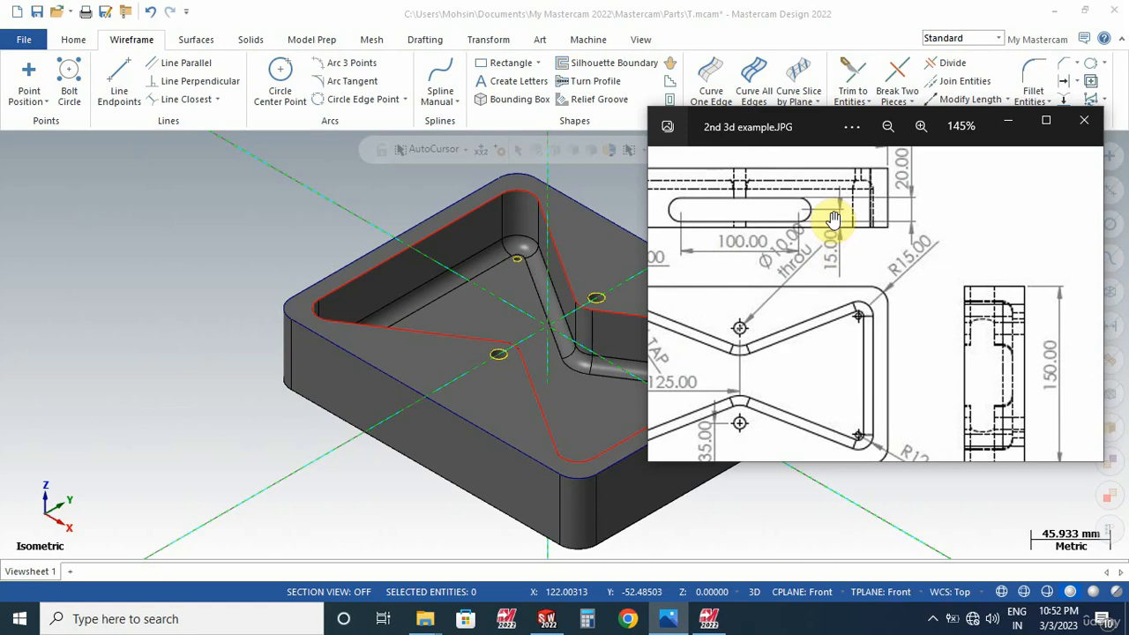
scroll(834, 219, "down", 4)
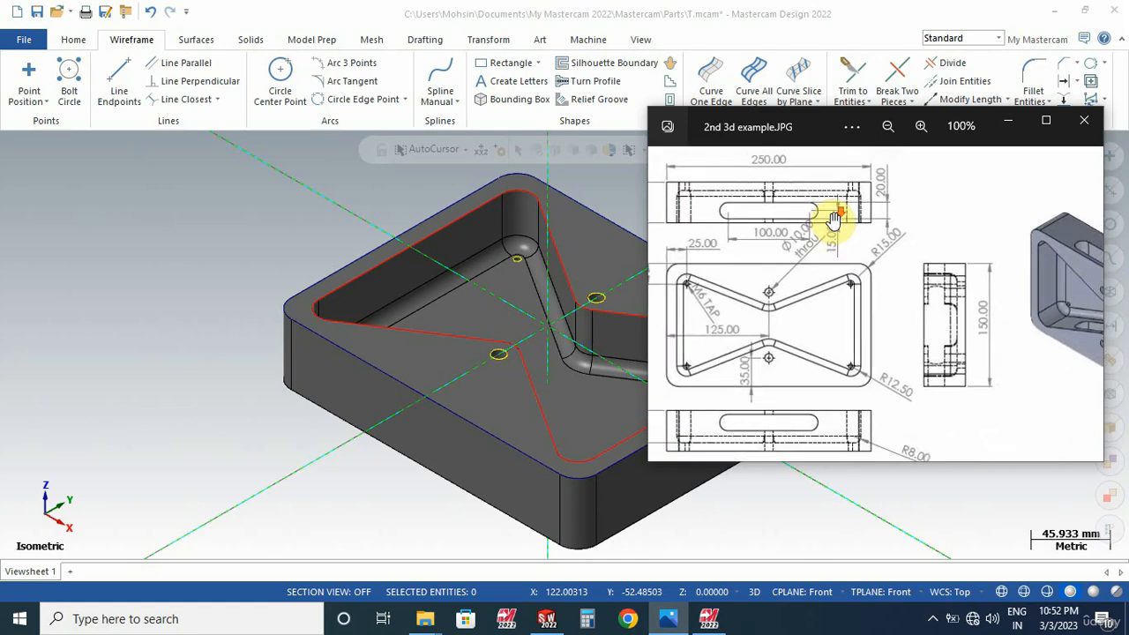
scroll(832, 219, "down", 2)
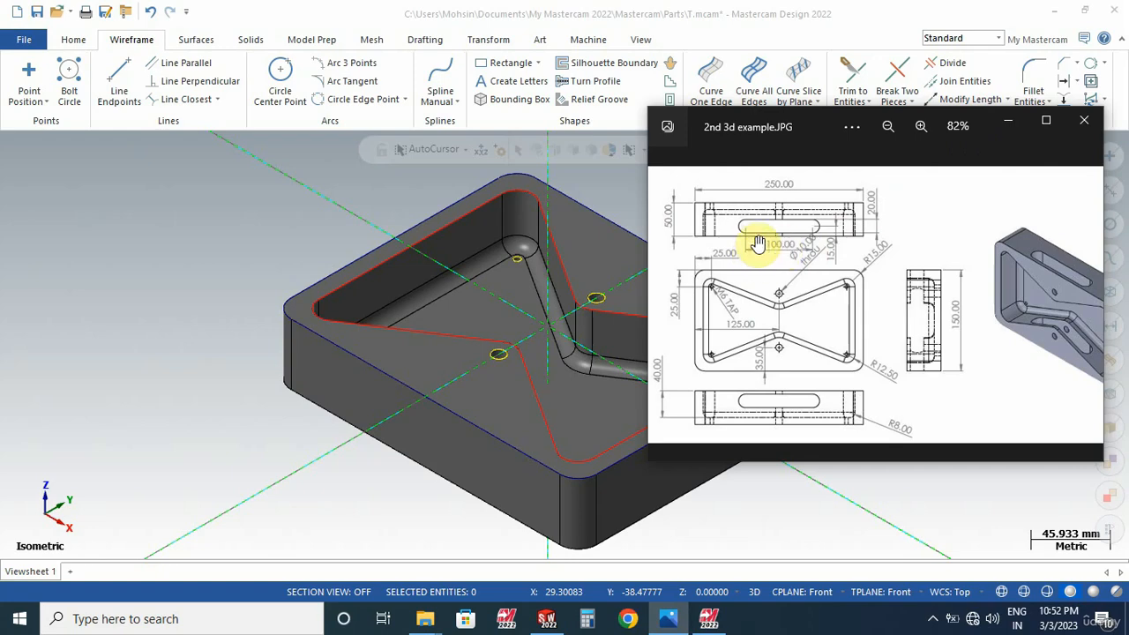
scroll(758, 243, "up", 4)
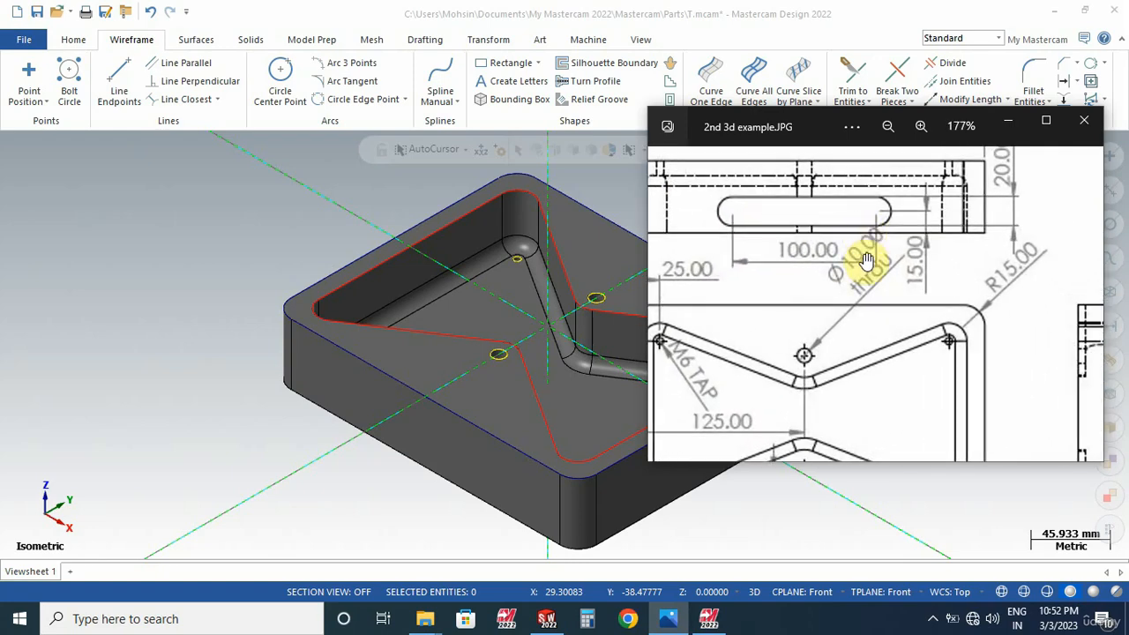
scroll(877, 269, "down", 1)
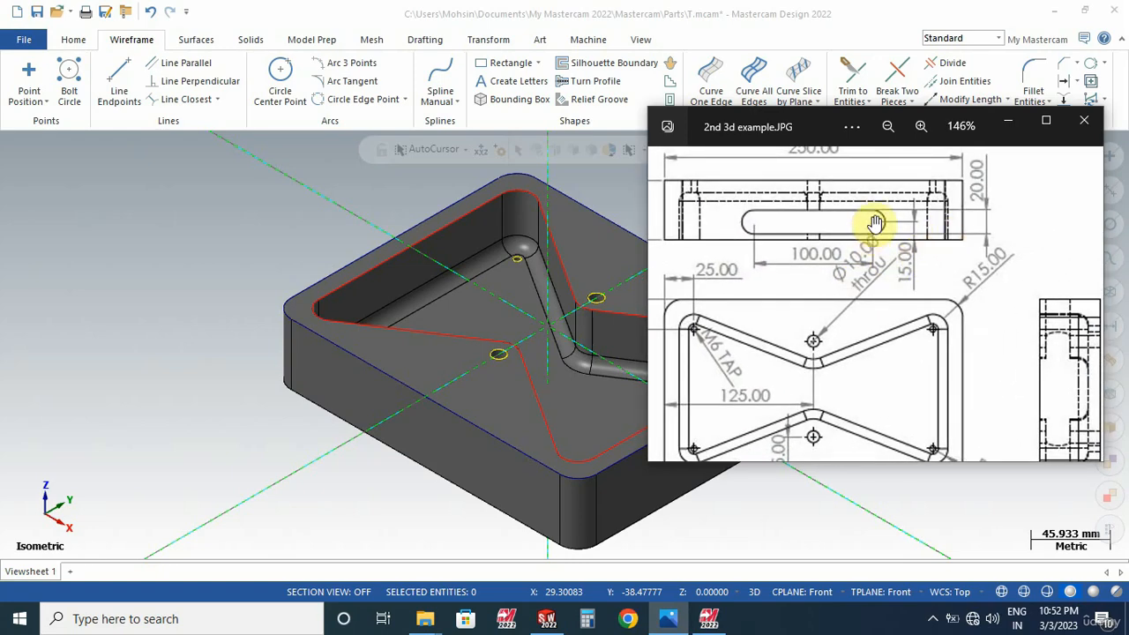
left_click(1003, 127)
Step: Try to offset a copy of the block's front upper edge line 15 mm down the front face and view it from the front
scroll(899, 295, "down", 2)
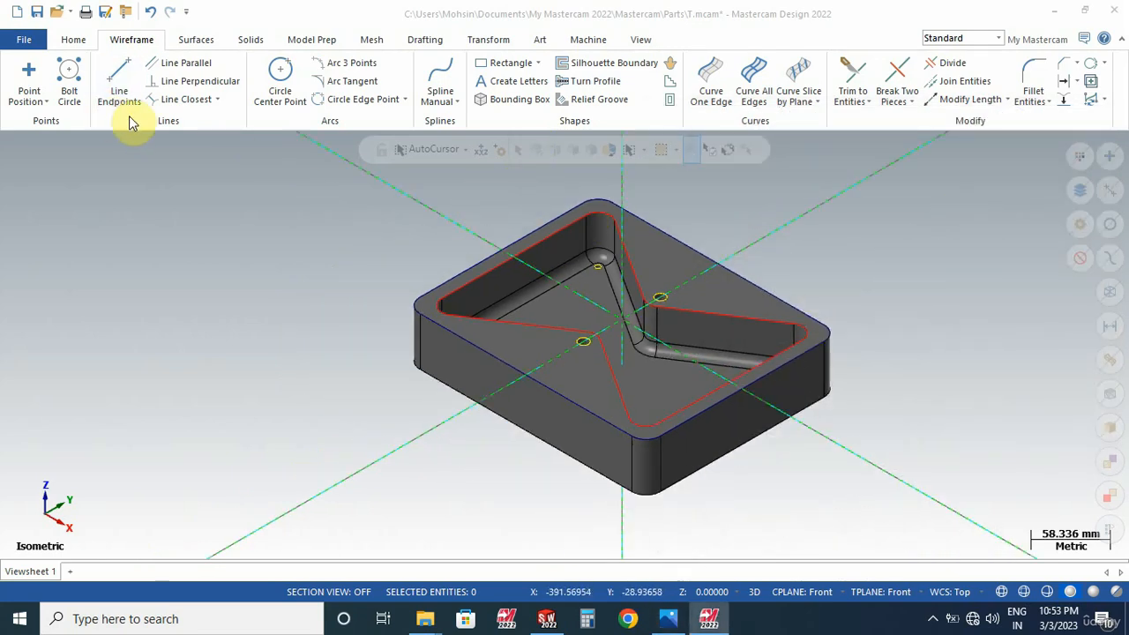
left_click(1059, 82)
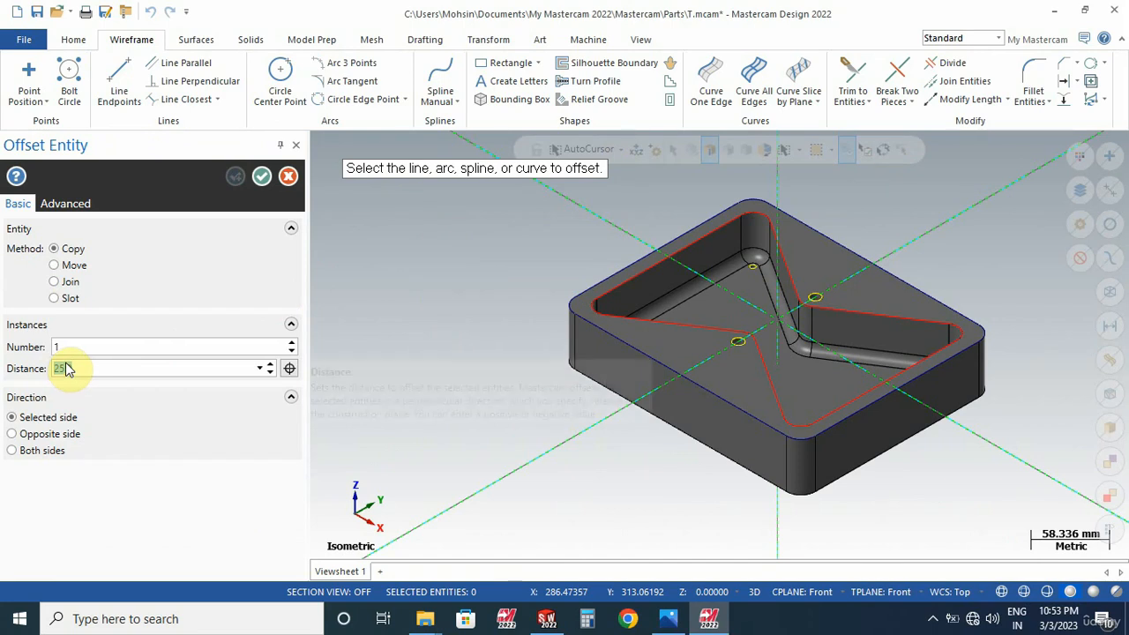
type("1")
key("Return")
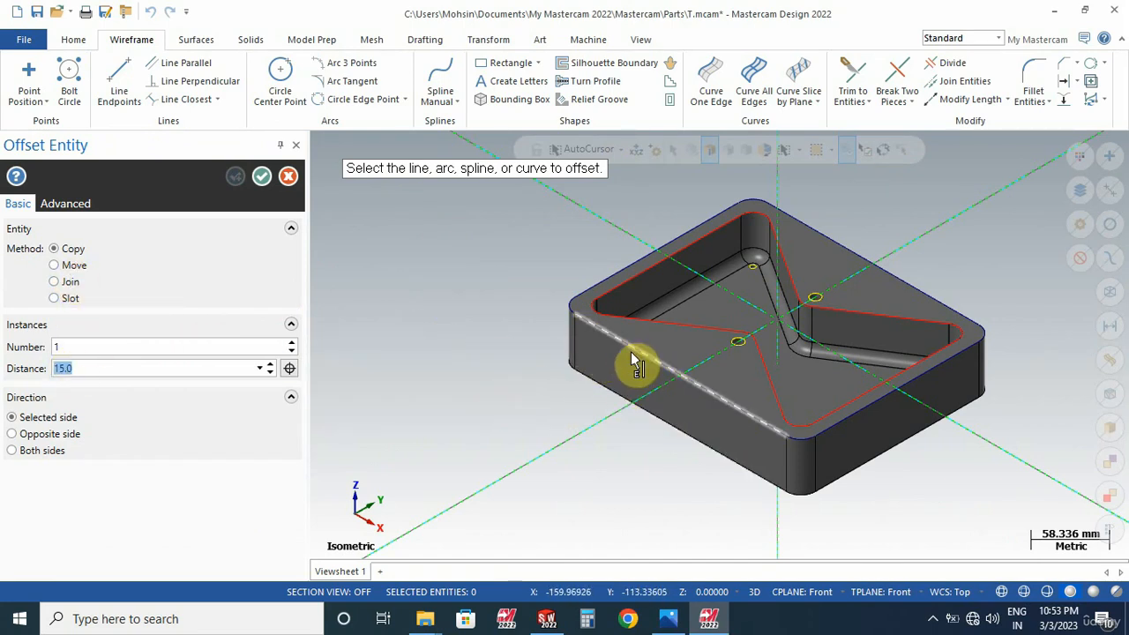
left_click(645, 344)
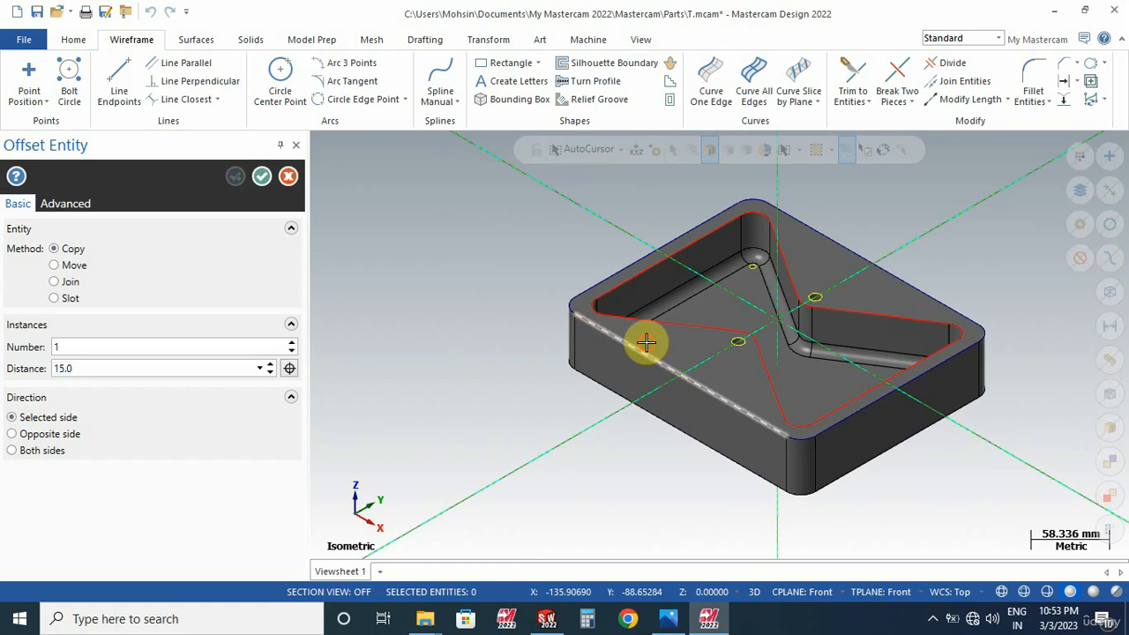
left_click(633, 491)
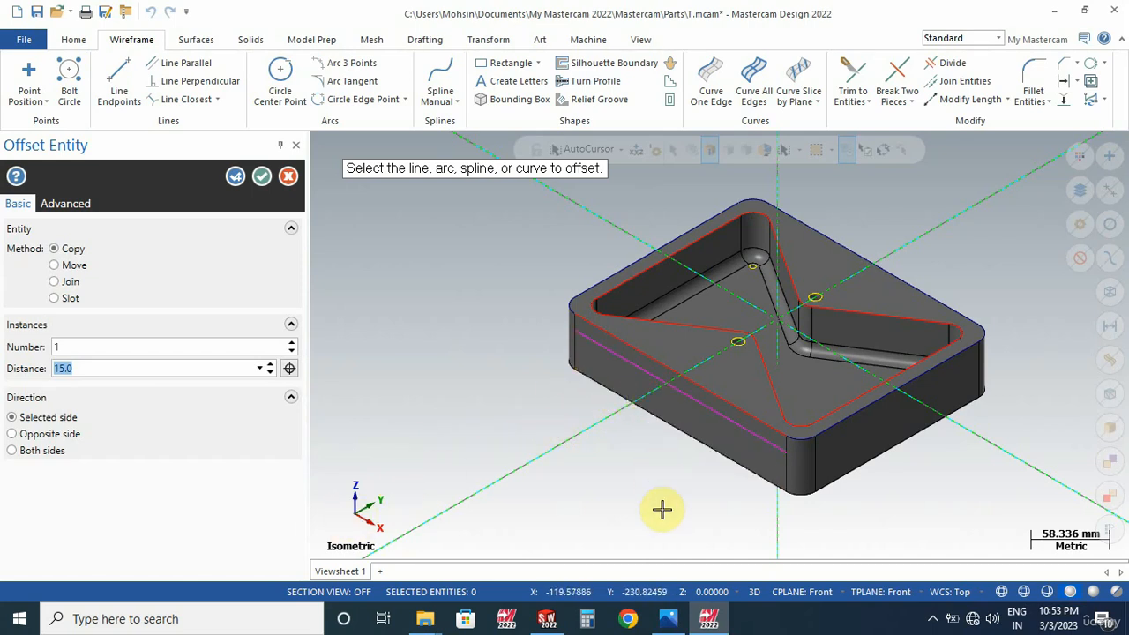
right_click(425, 349)
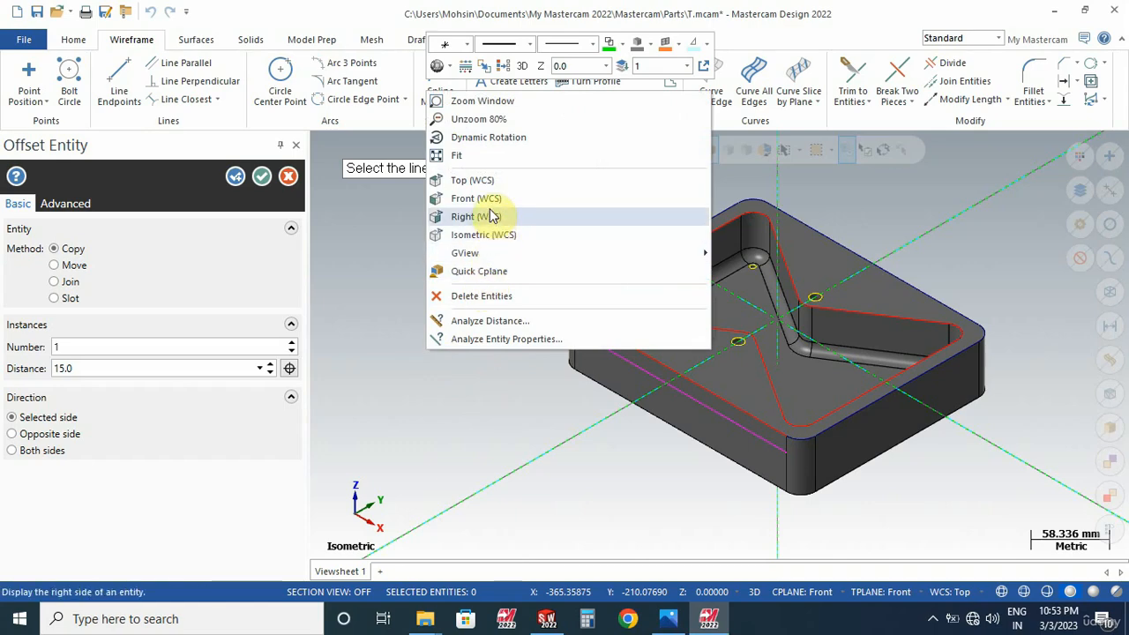
left_click(480, 217)
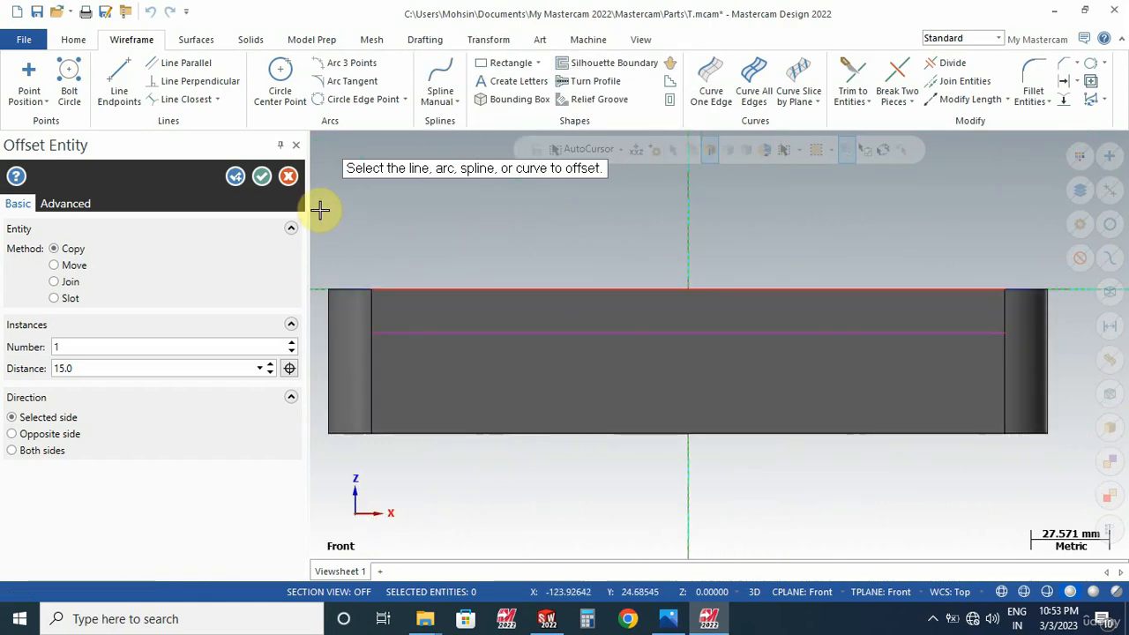
left_click(119, 81)
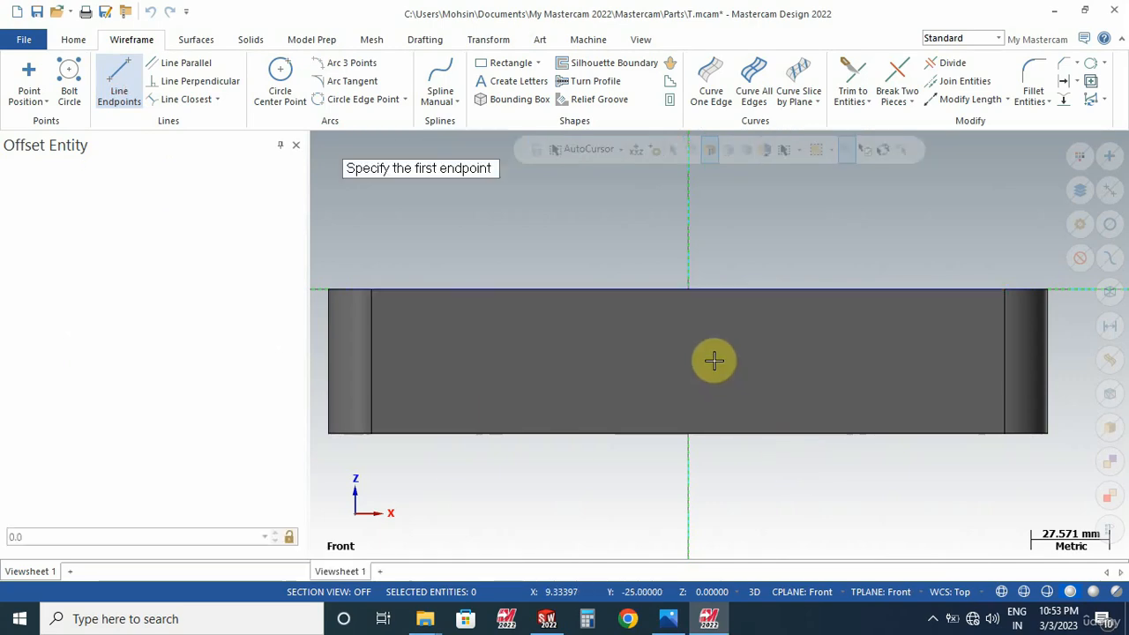
scroll(719, 342, "down", 4)
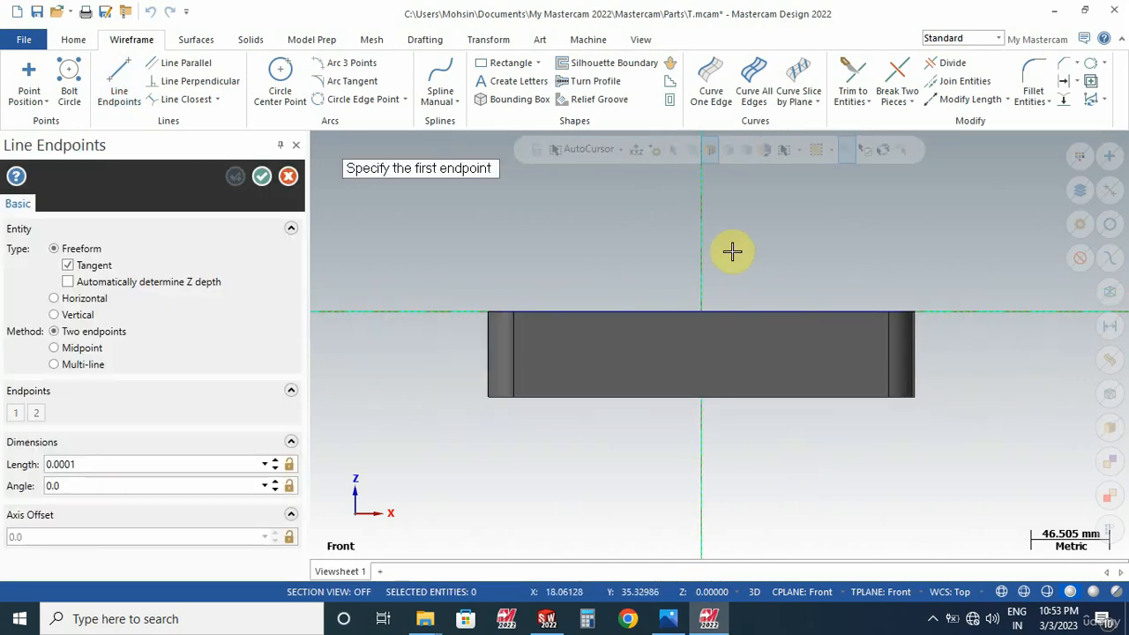
middle_click_drag(731, 252, 756, 310)
key("Escape")
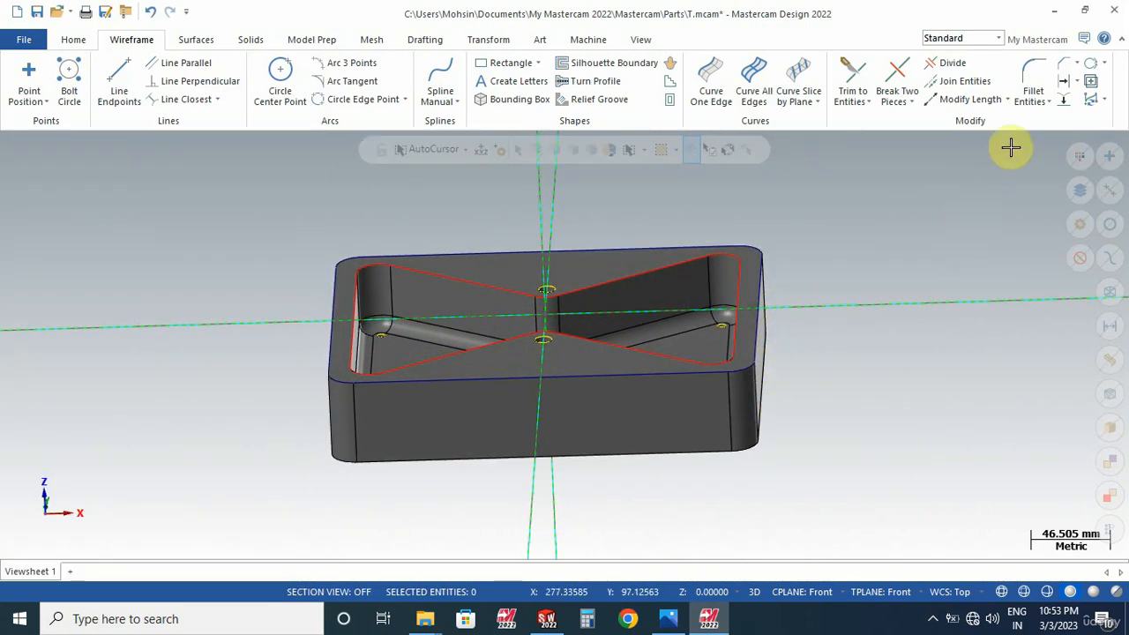
Step: Offset one copy of the block's front upper edge line 15 mm down the front face, apply it and switch to the front view
left_click(1062, 83)
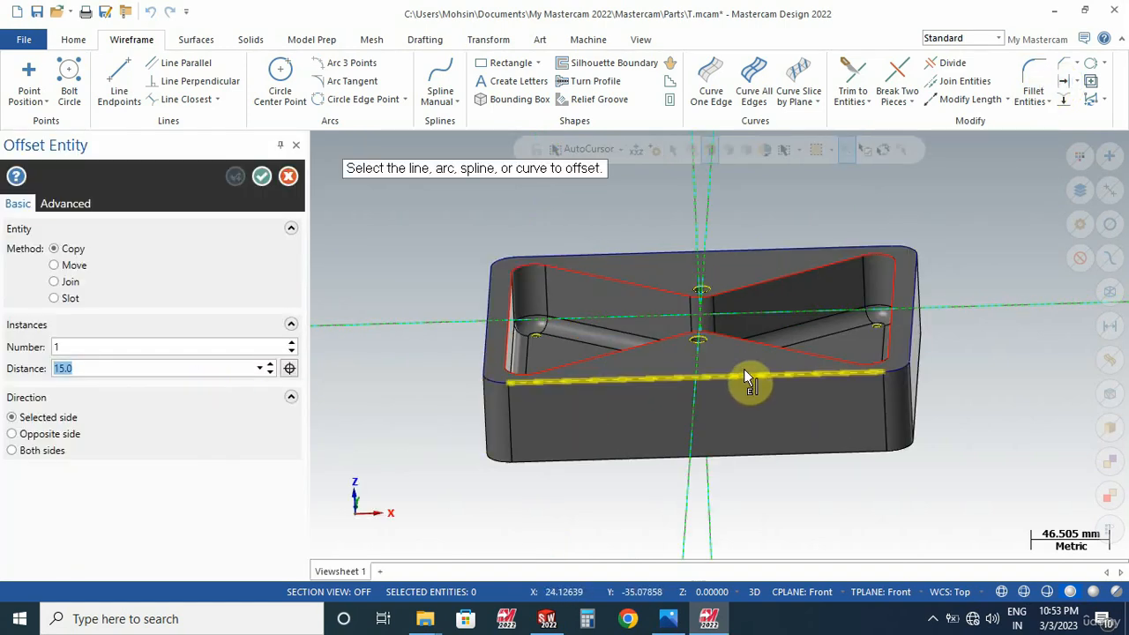
left_click(746, 375)
left_click(747, 425)
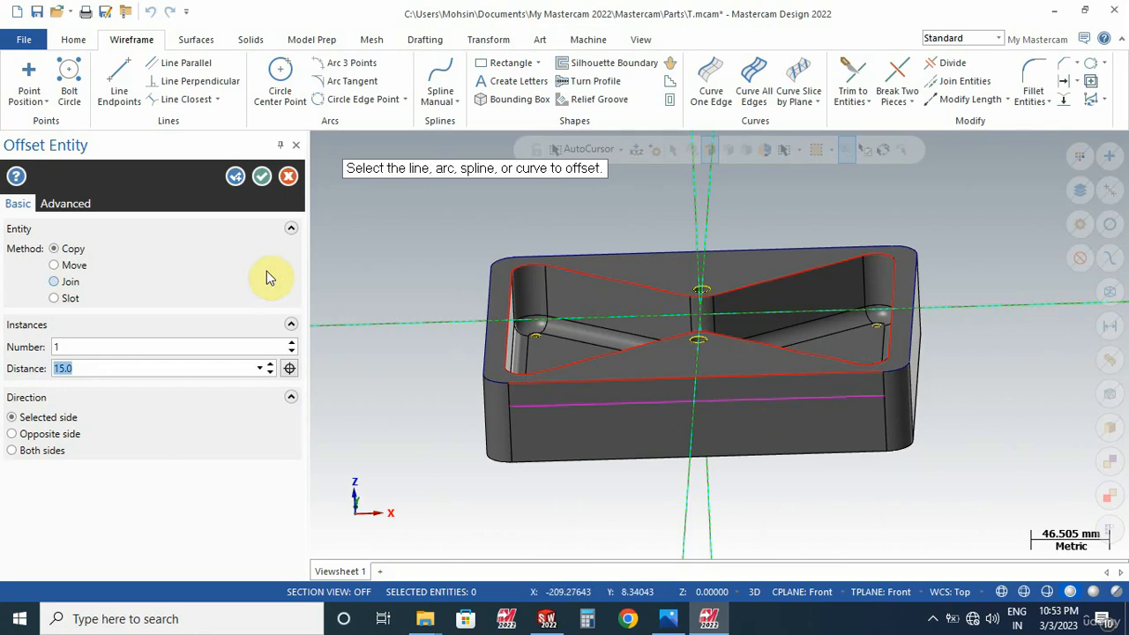
left_click(262, 178)
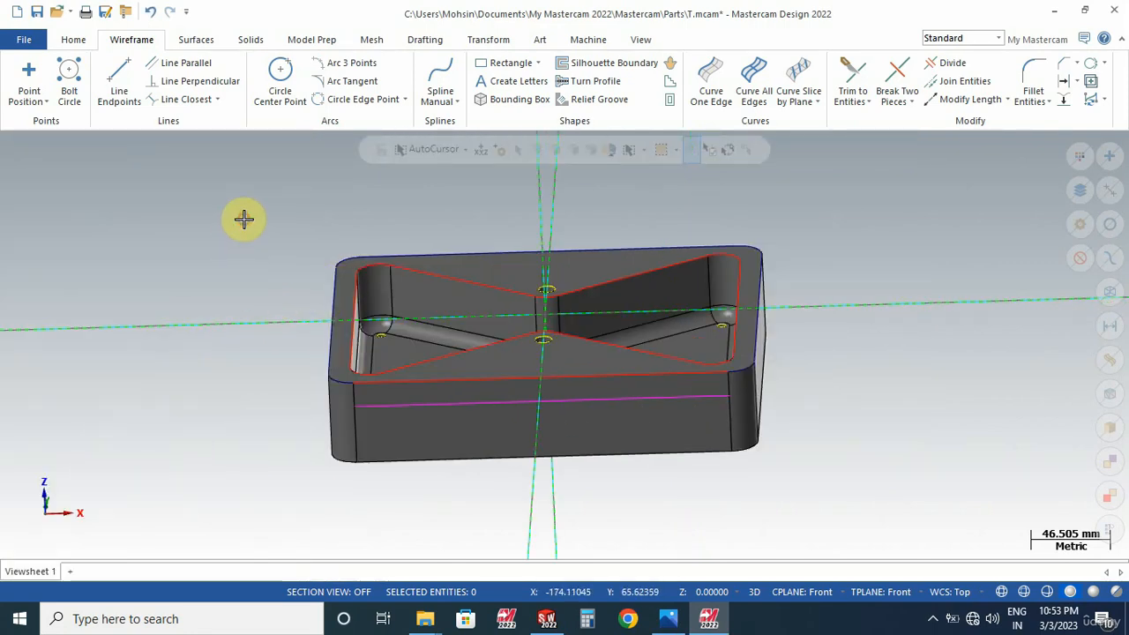
right_click(265, 282)
left_click(323, 393)
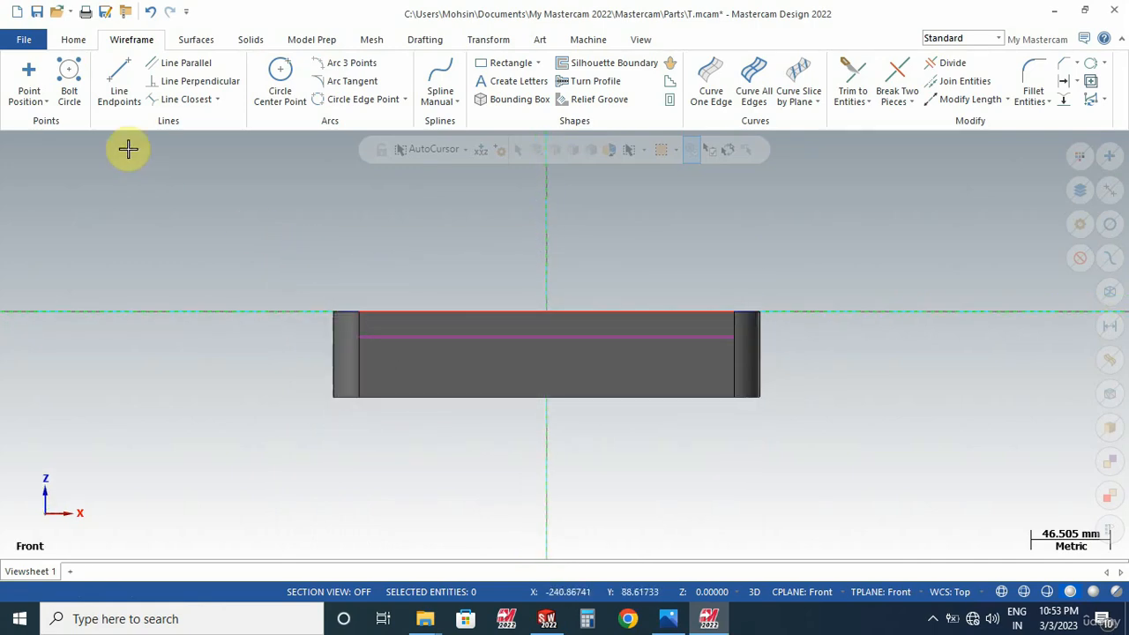
Step: Draw a vertical helper line about 13 mm long downward from the midpoint of the offset line on the front face
left_click(119, 84)
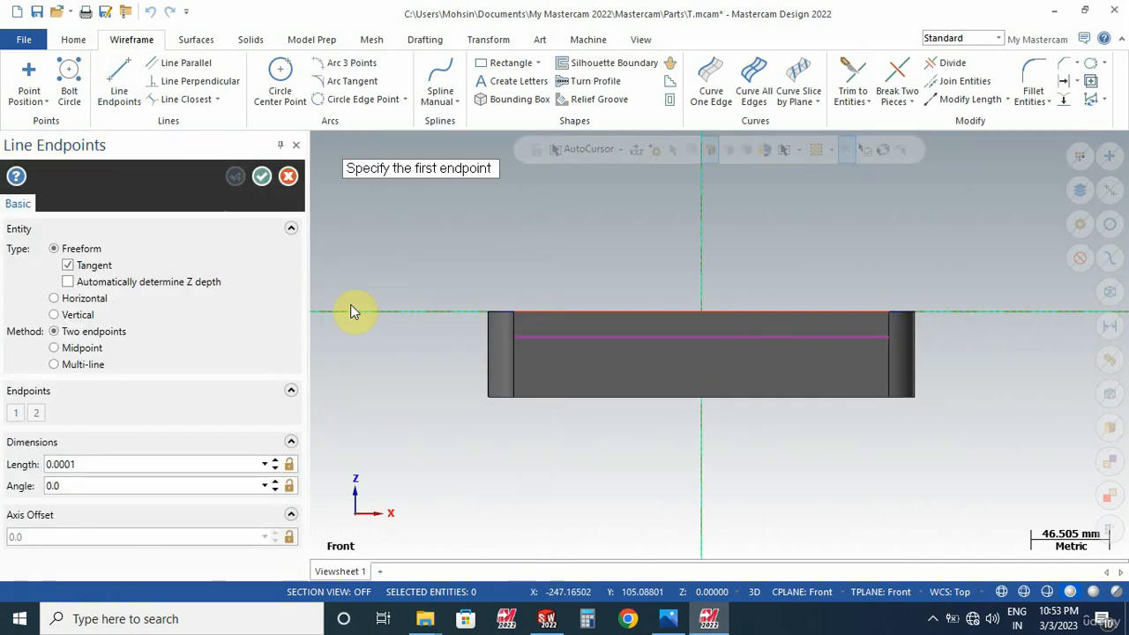
left_click(703, 340)
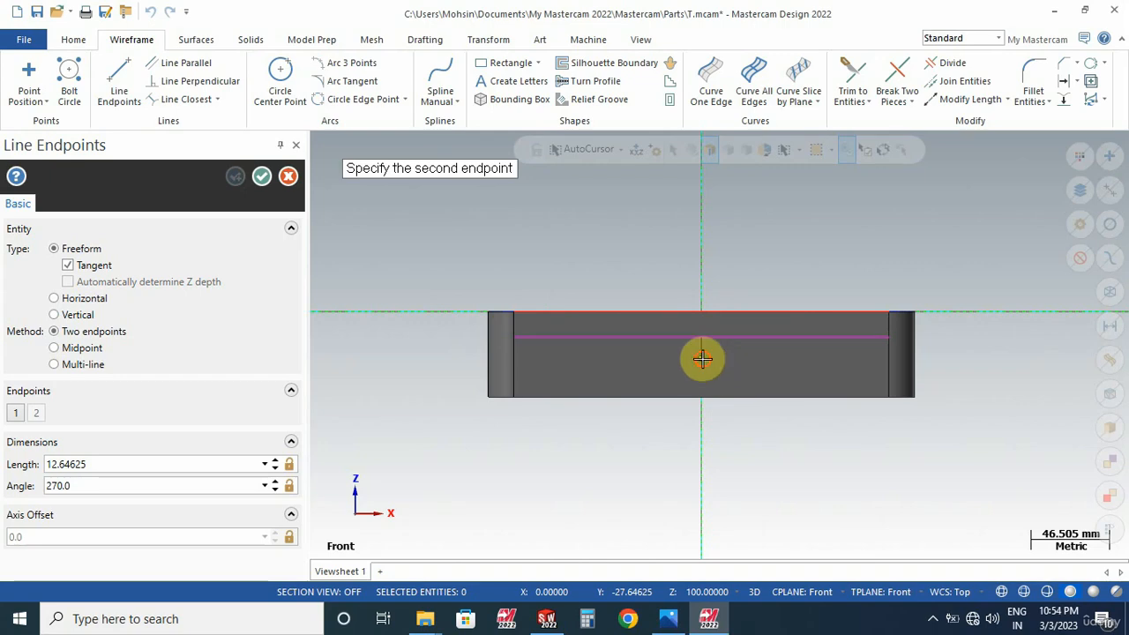
left_click(702, 358)
left_click(261, 179)
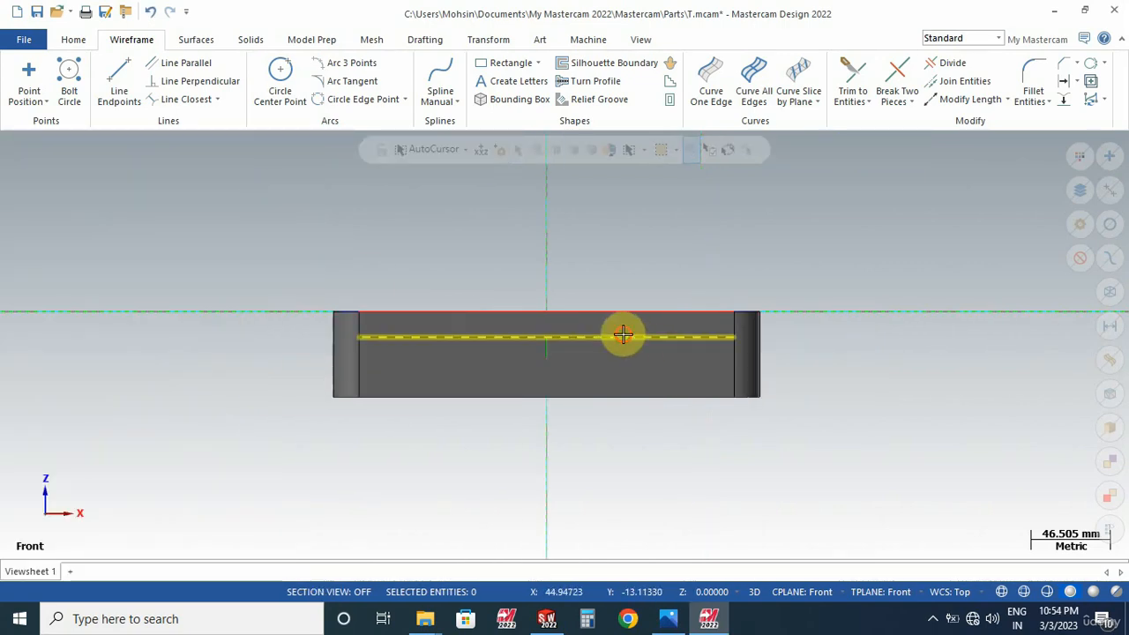
Step: Delete the horizontal offset line on the front face, keeping the short vertical helper line
left_click(623, 336)
left_click(608, 381)
key("Delete")
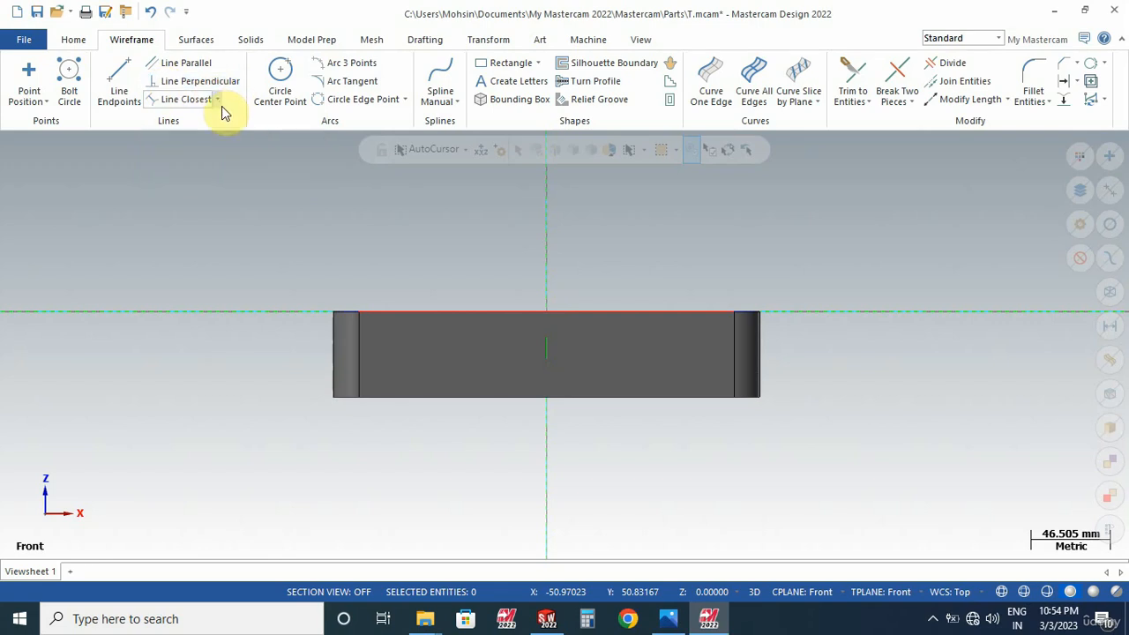
Step: Draw a 100 mm horizontal line centred on the vertical helper line's upper end and delete the helper line
left_click(118, 83)
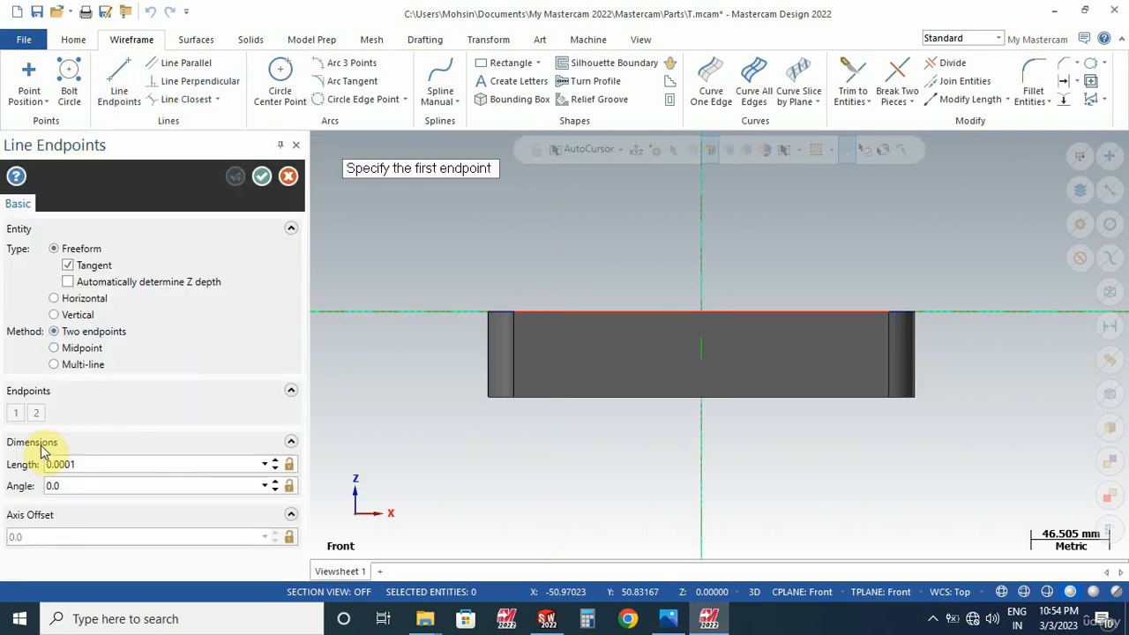
left_click(64, 349)
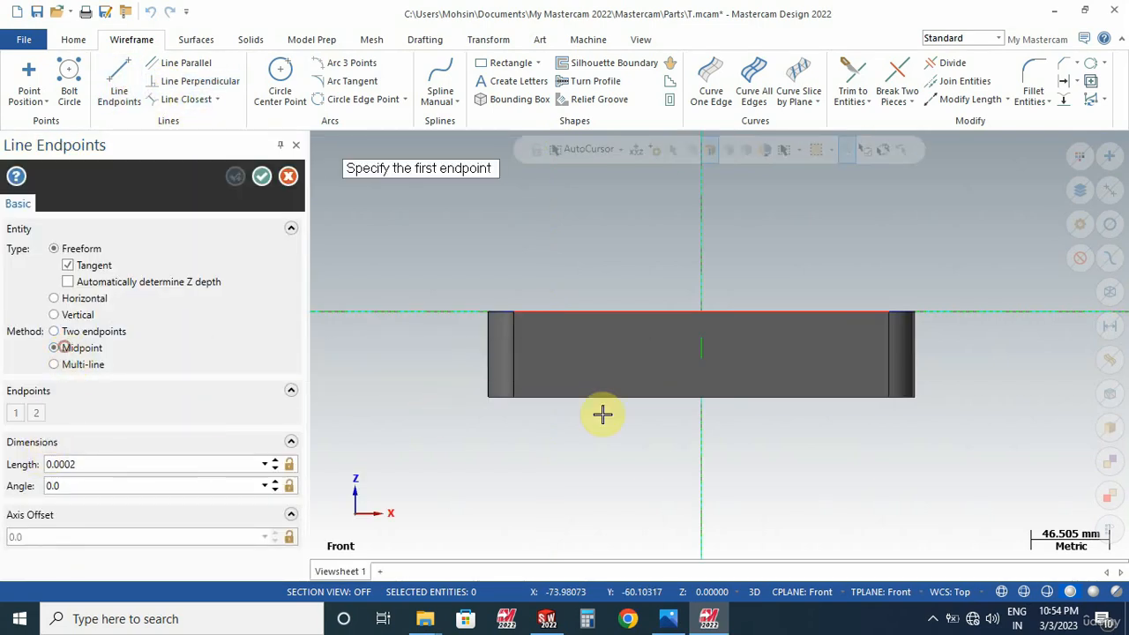
left_click(702, 338)
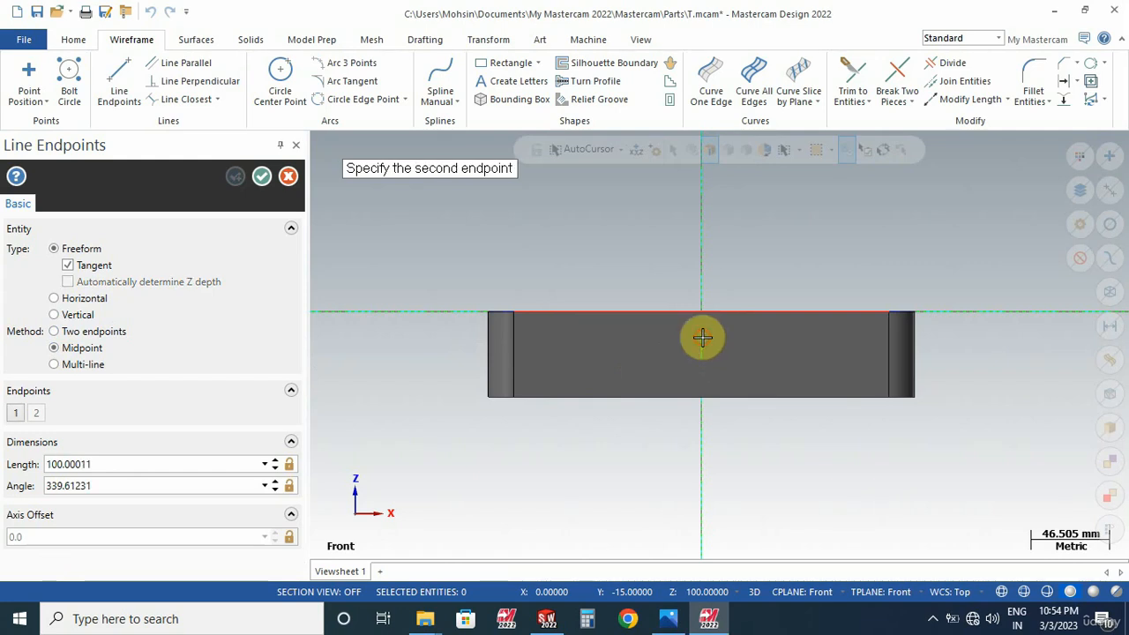
left_click(789, 337)
double_click(128, 467)
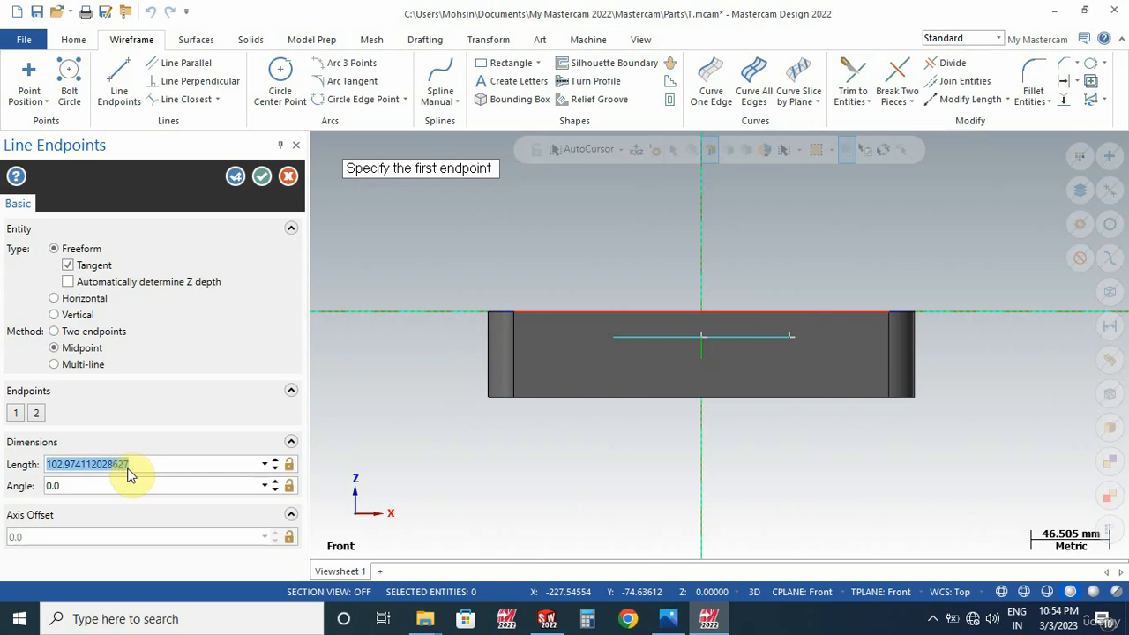
type("100.0")
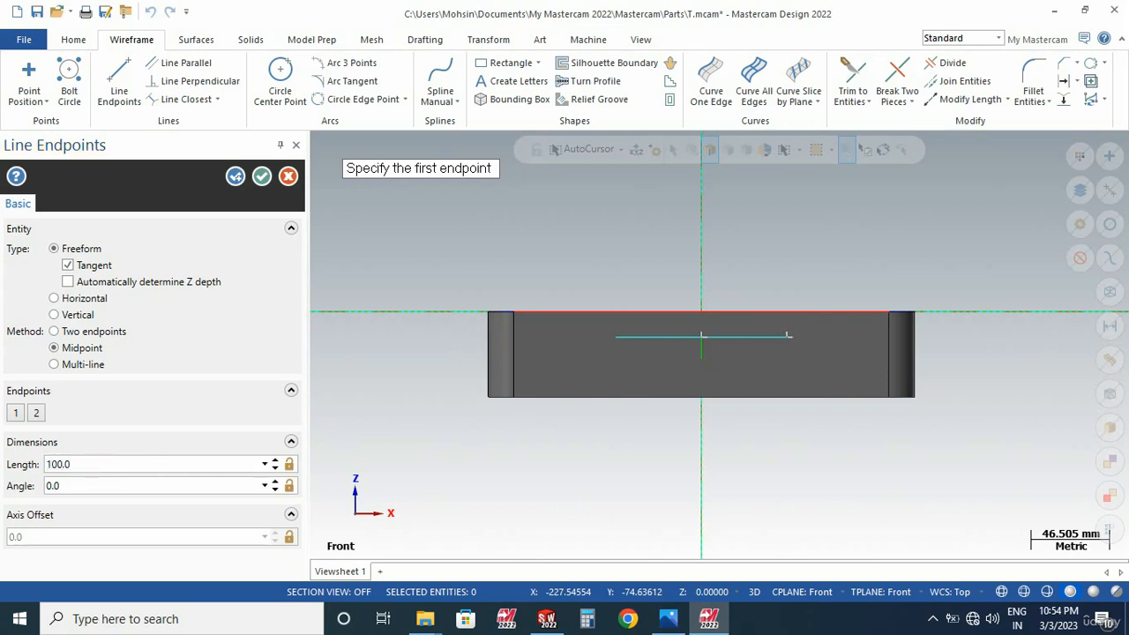
left_click(288, 176)
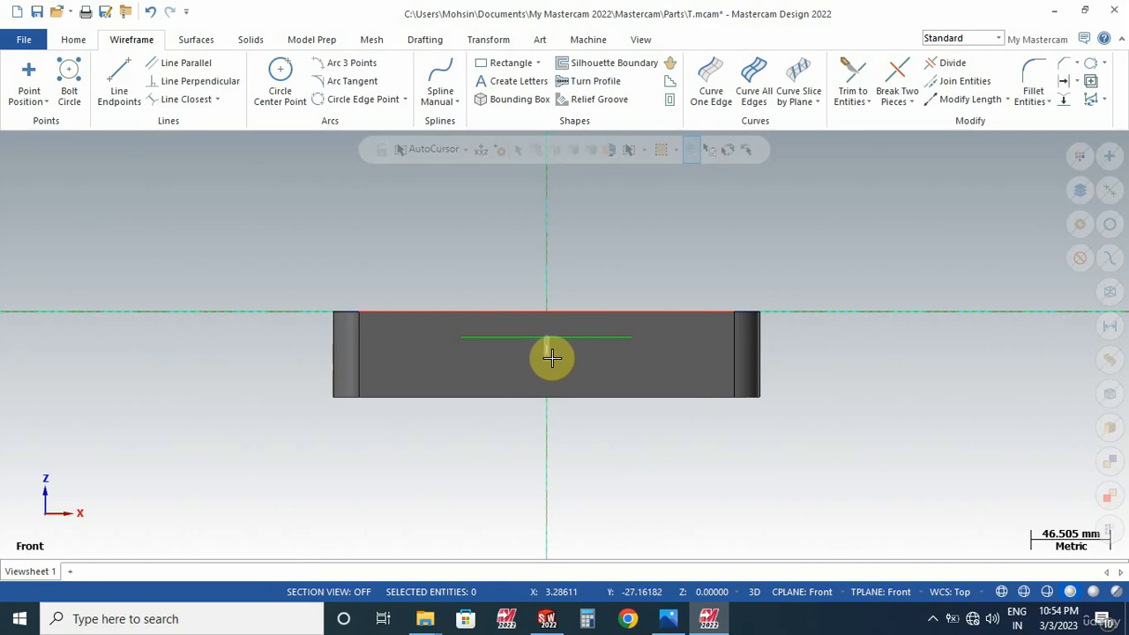
left_click(552, 358)
key("Delete")
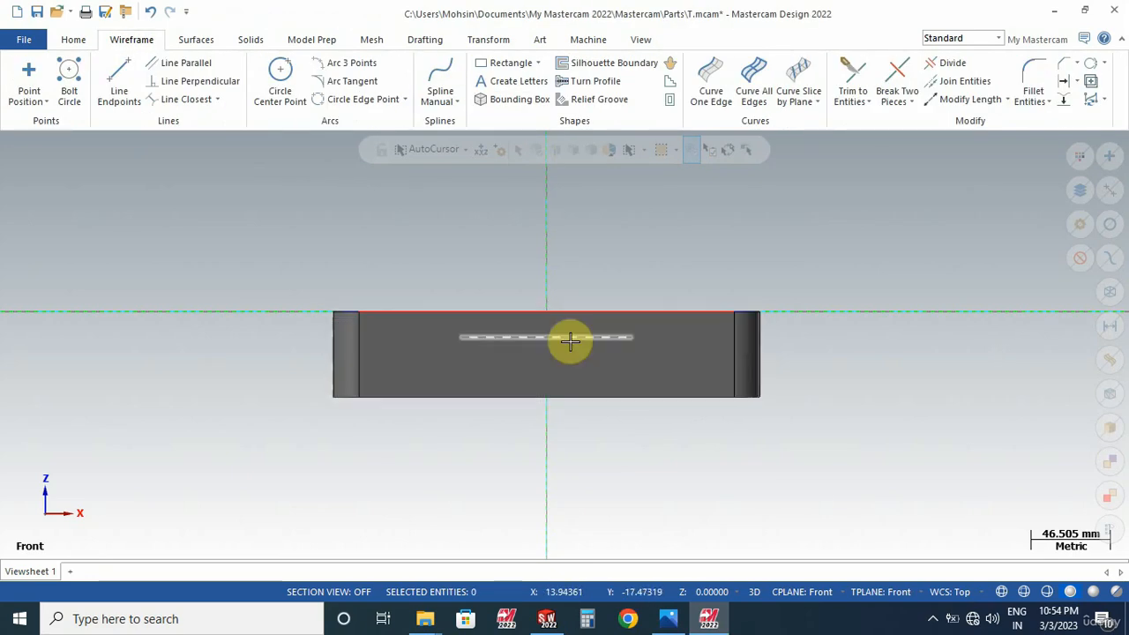
Step: Analyze the horizontal line's properties to check its length and end coordinates
left_click(73, 41)
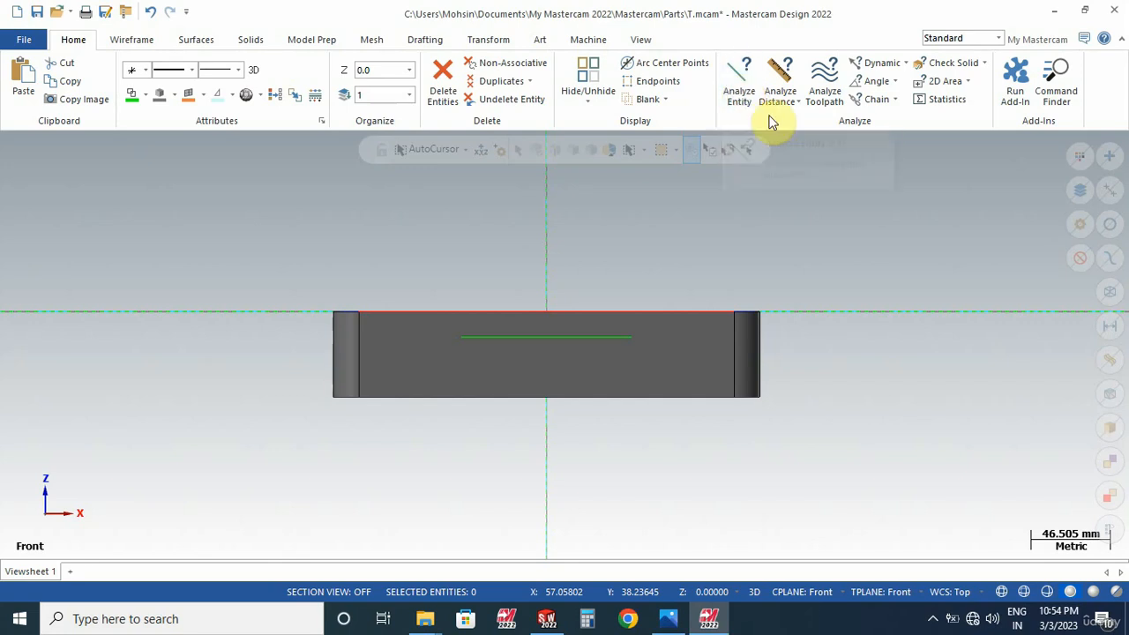
left_click(741, 96)
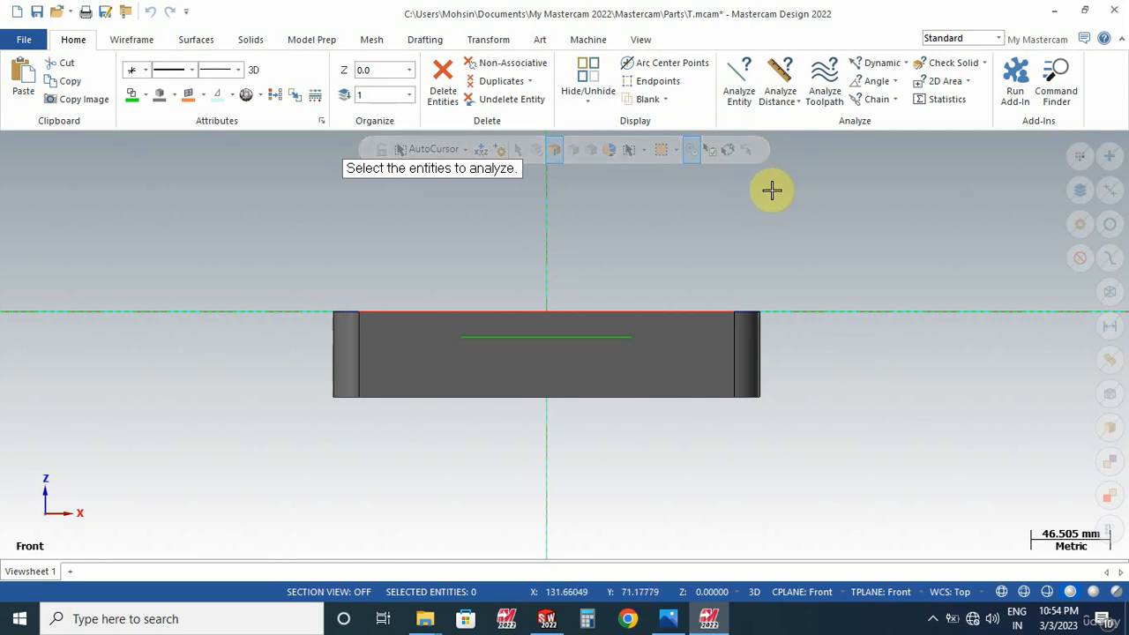
left_click(588, 338)
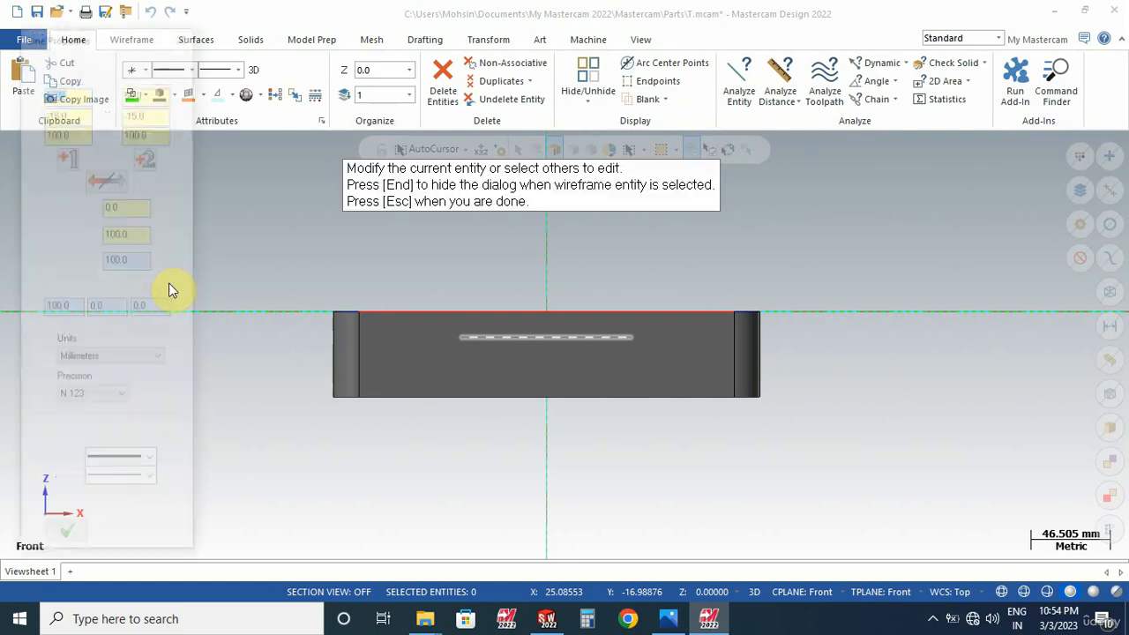
left_click(71, 307)
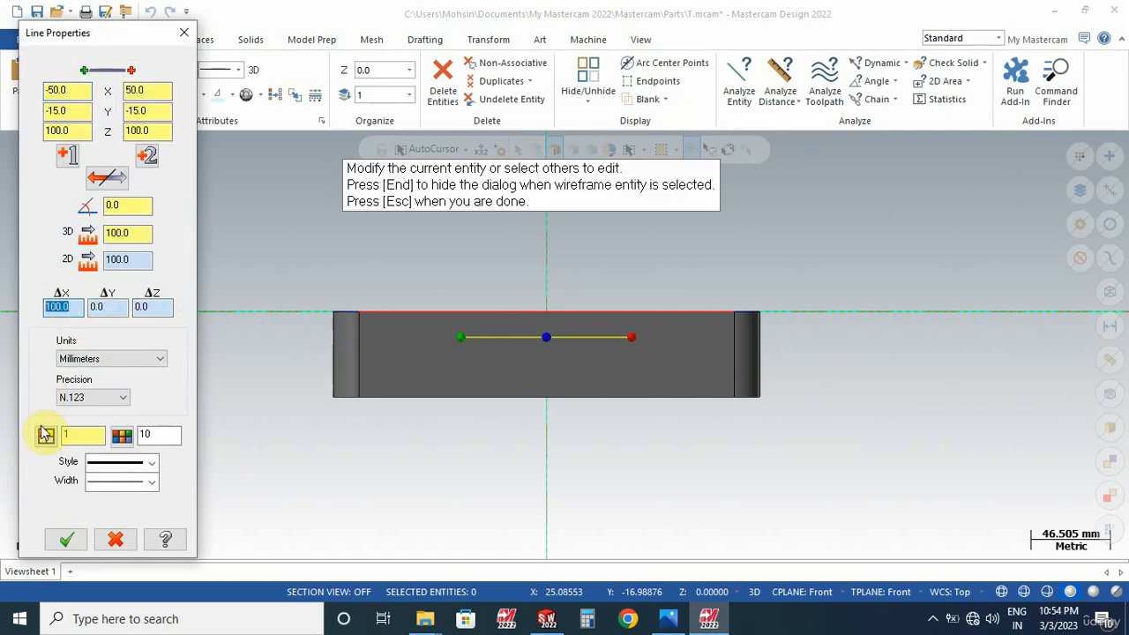
left_click(191, 38)
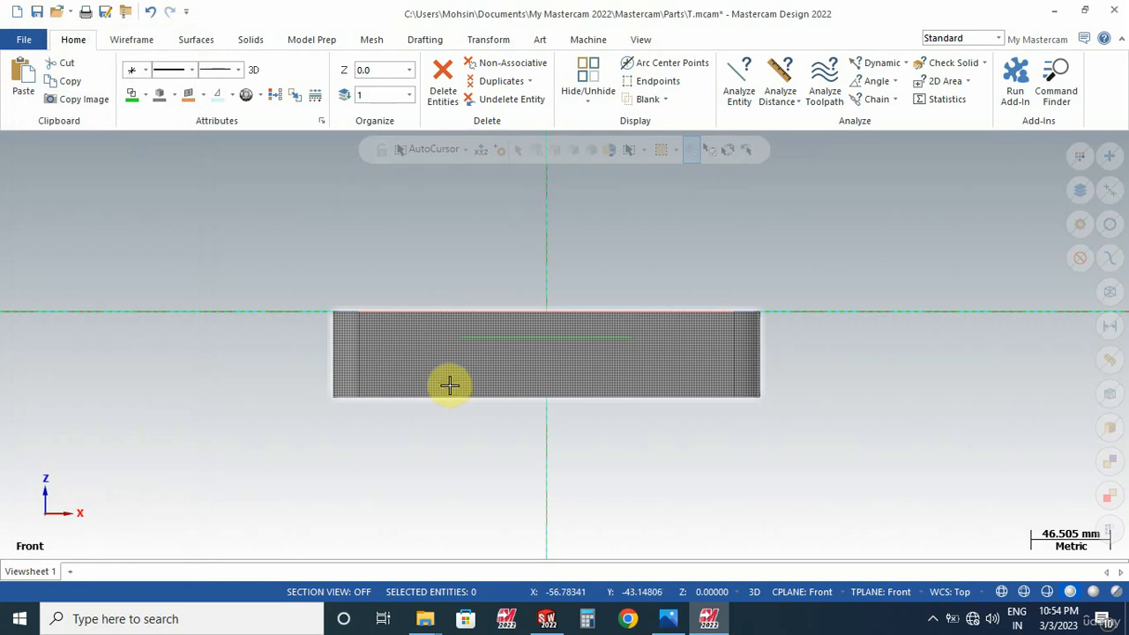
Step: Offset the horizontal line as a slot with a distance of 10 mm on both sides, checking the width in the reference drawing
left_click(137, 37)
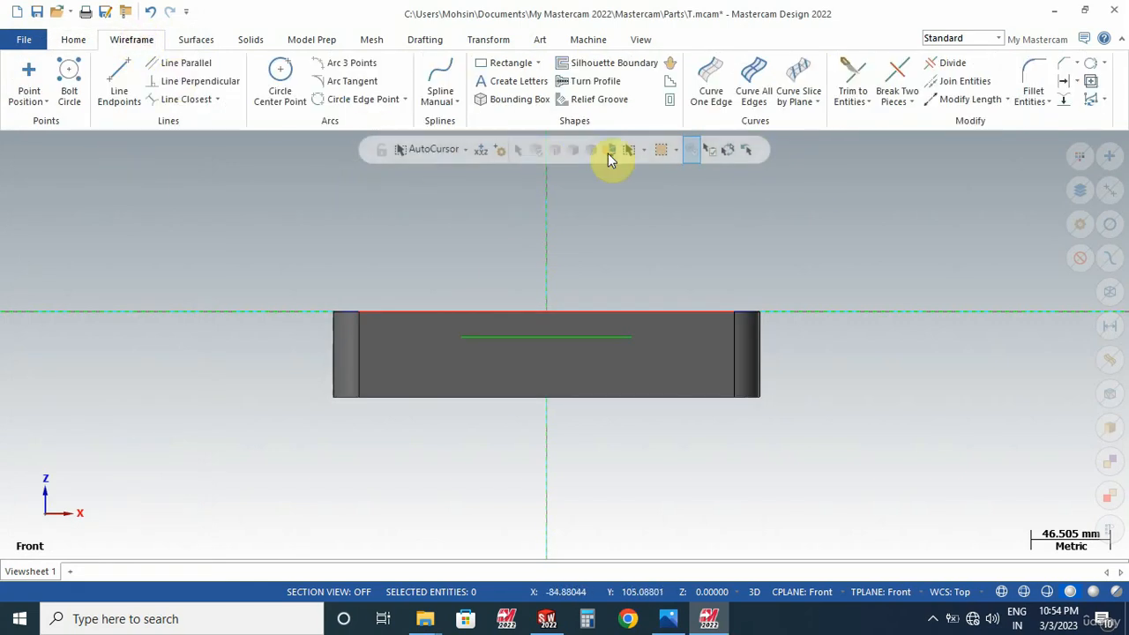
left_click(1063, 80)
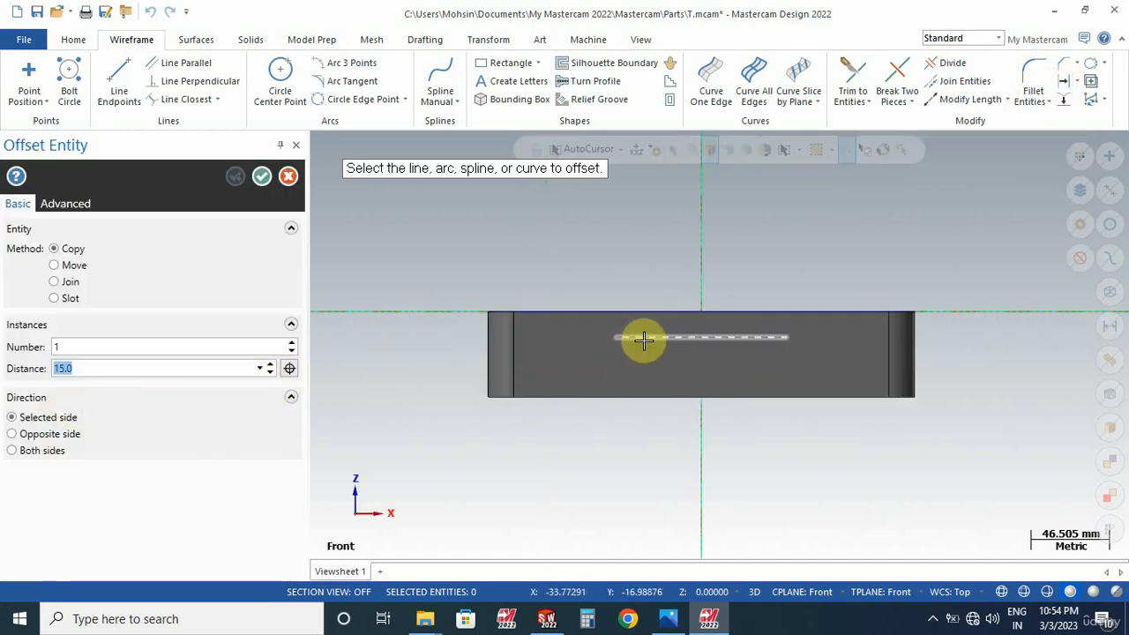
left_click(667, 618)
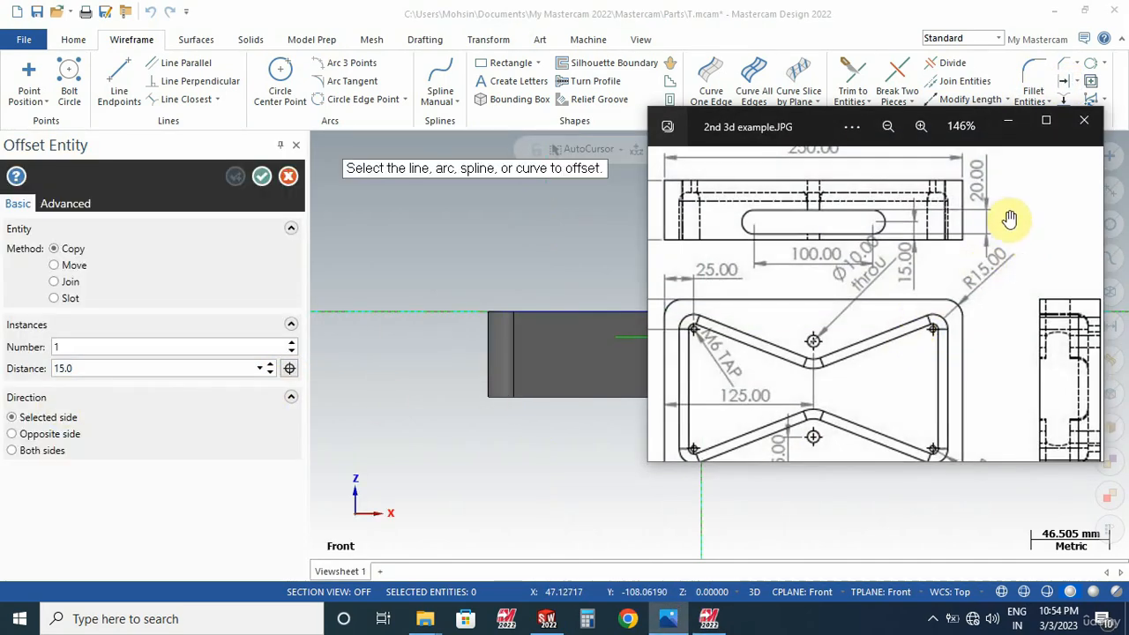
scroll(895, 296, "down", 3)
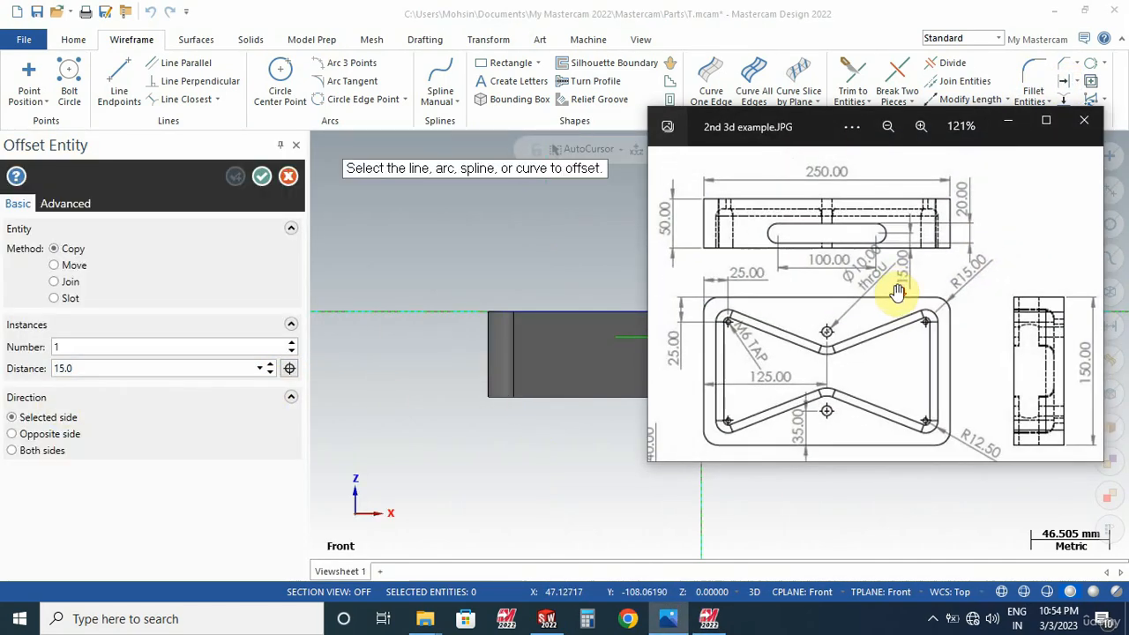
left_click(1010, 126)
double_click(77, 368)
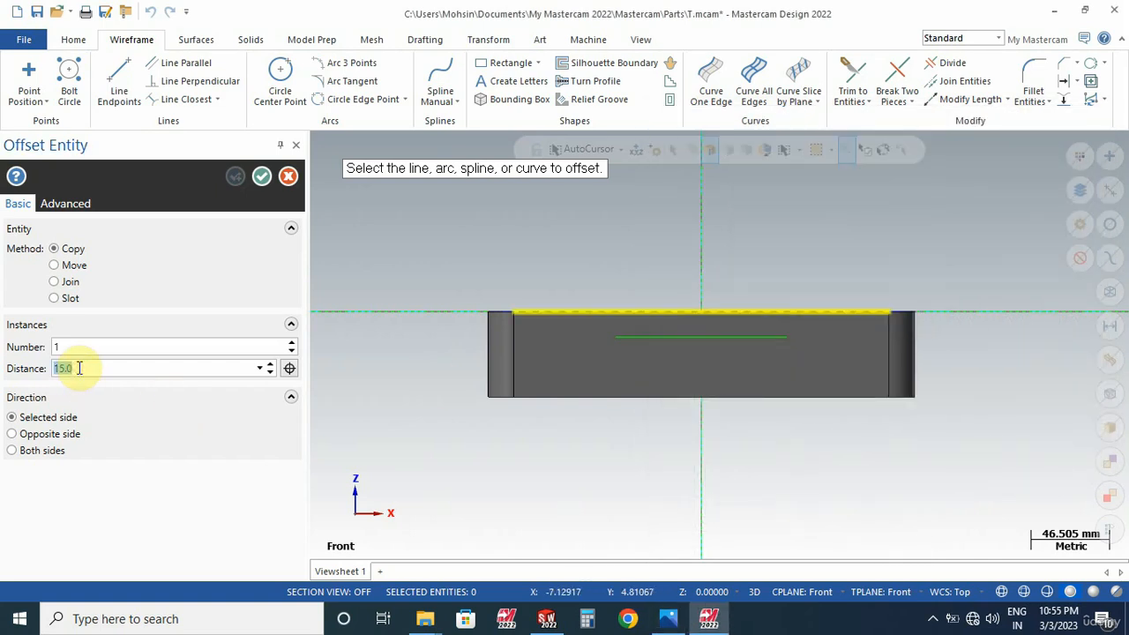
type("10")
key("Return")
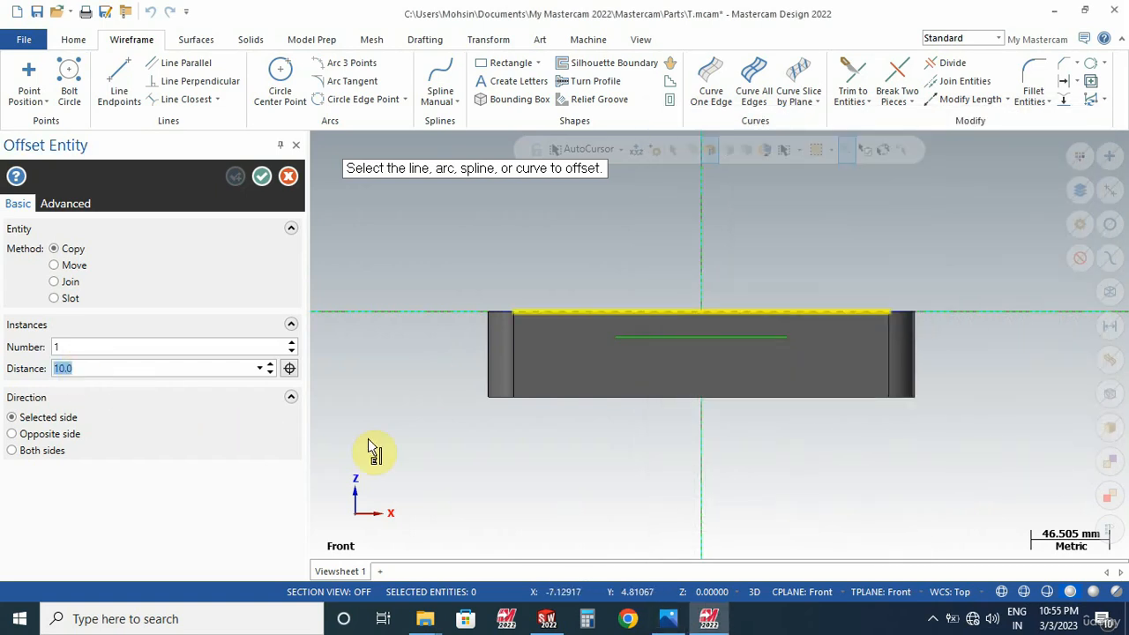
left_click(67, 301)
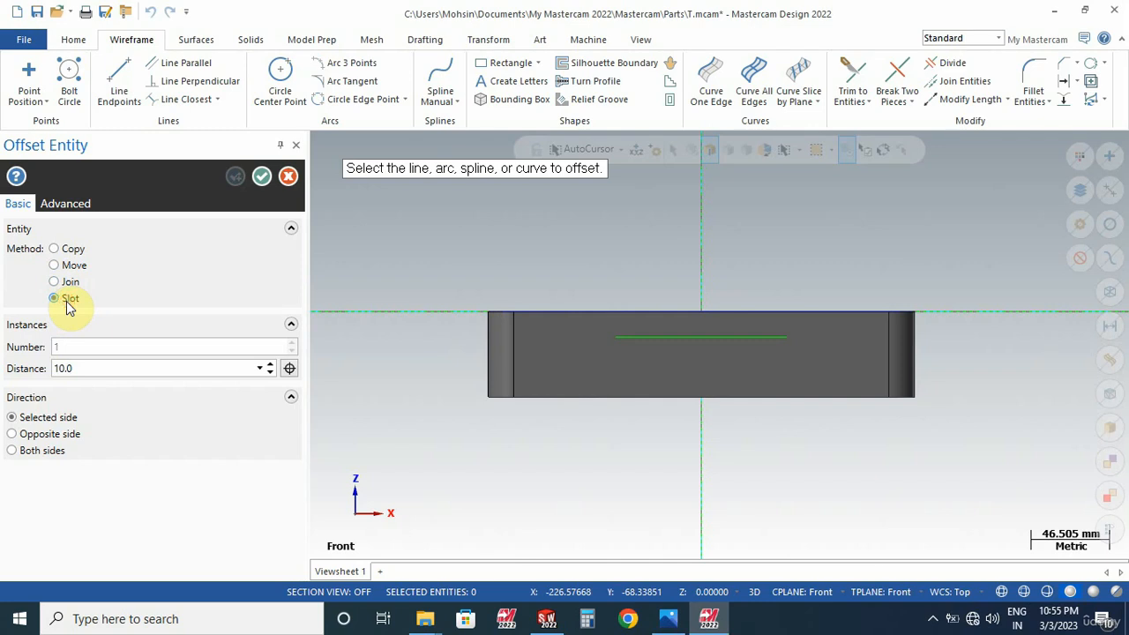
left_click(30, 451)
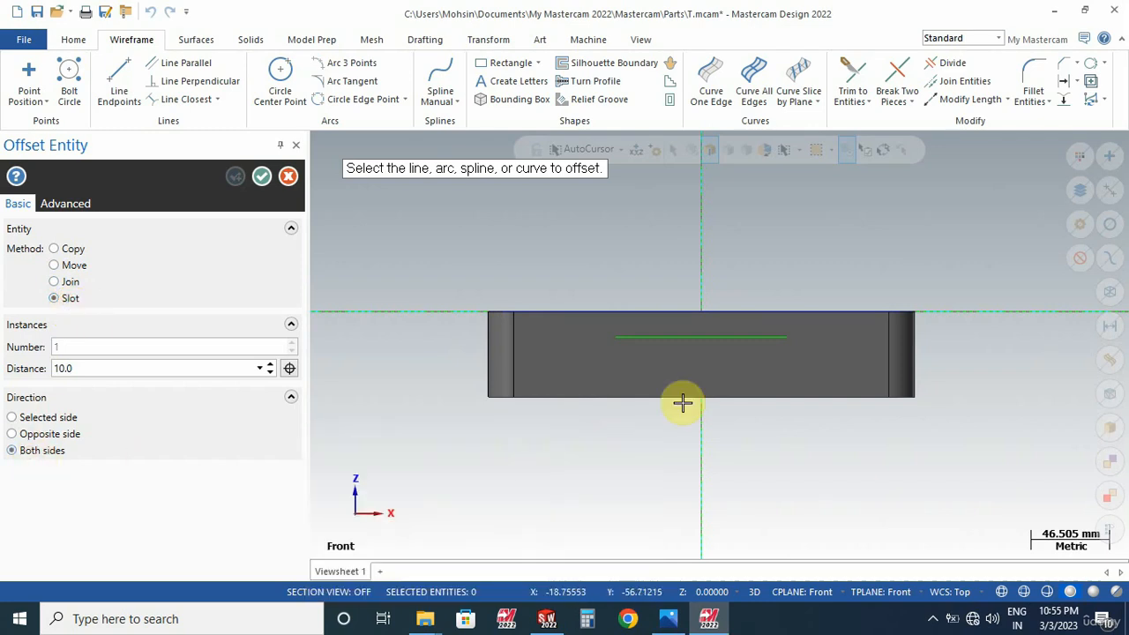
left_click(733, 336)
left_click(262, 177)
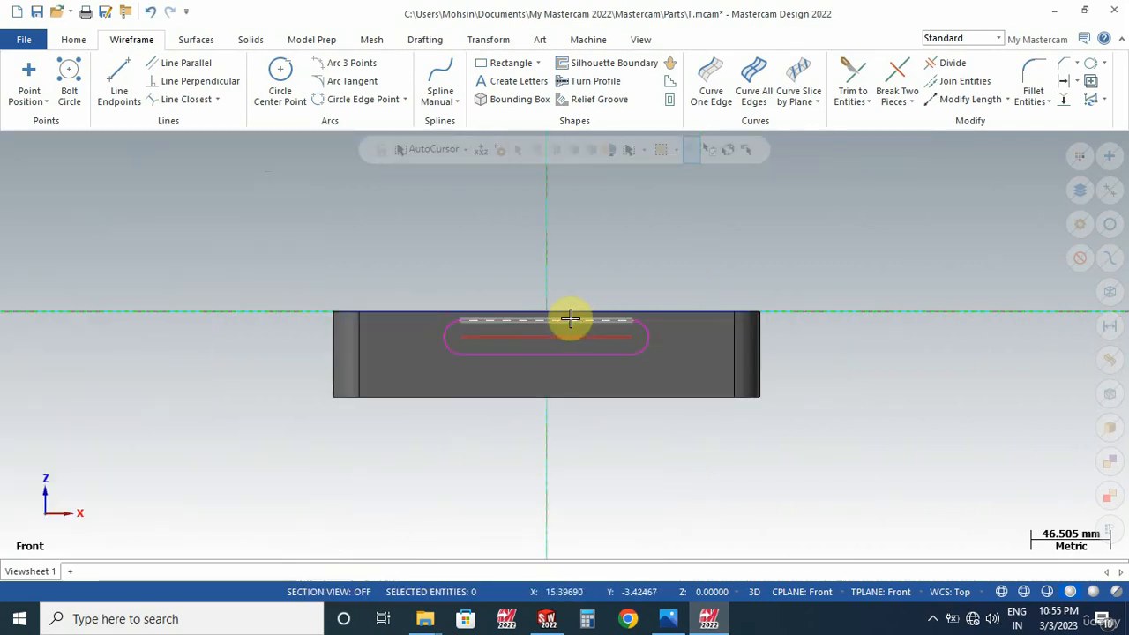
Step: Delete the centre line inside the slot outline and clear the result colours from the wireframe
left_click(568, 336)
key("Escape")
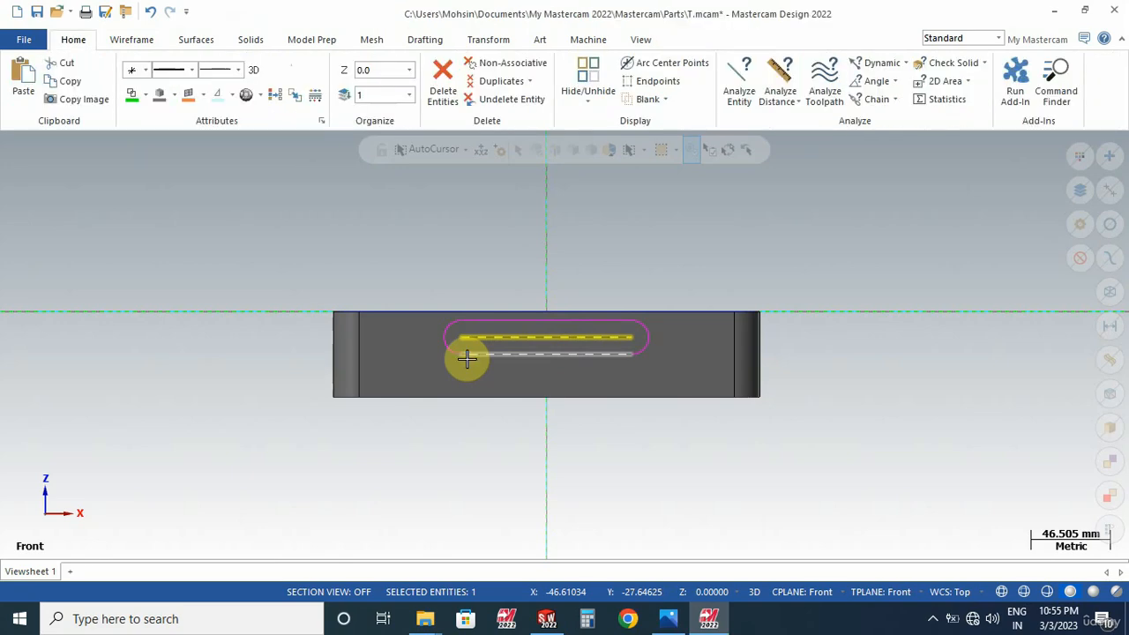
right_click(841, 300)
left_click(913, 279)
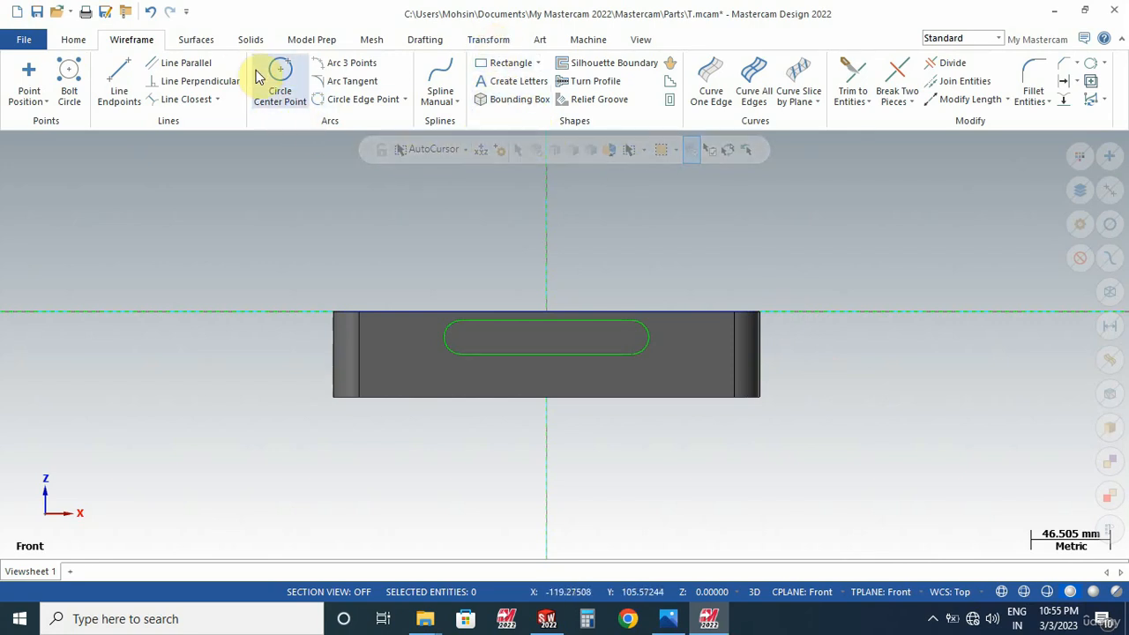
Step: Extrude the slot outline as a cut through all of the block's solid body
left_click(250, 41)
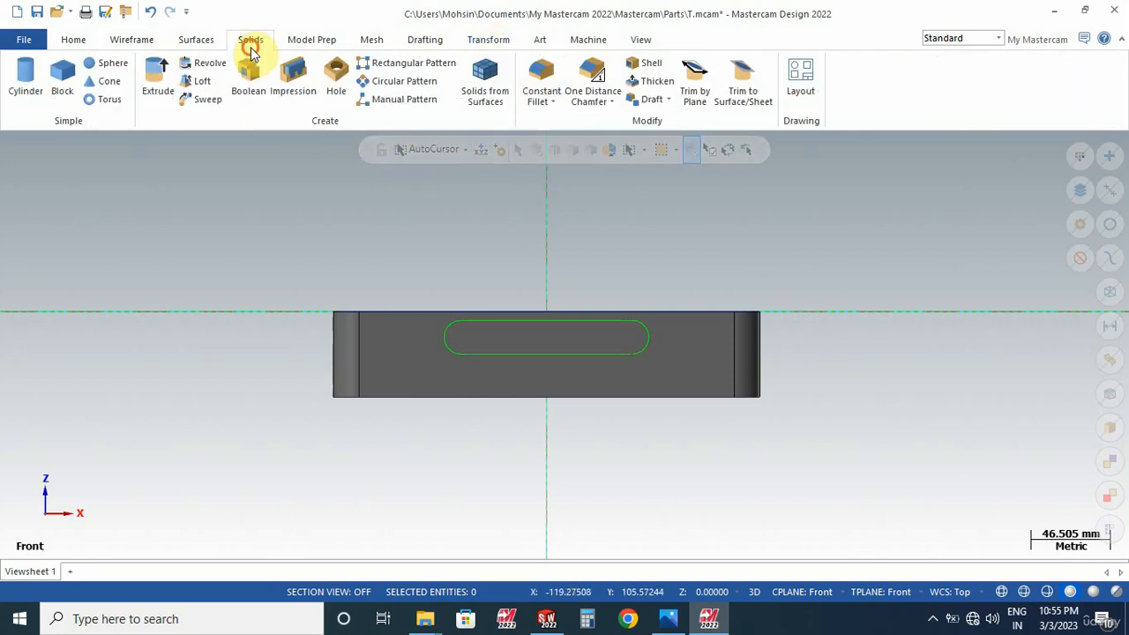
left_click(154, 88)
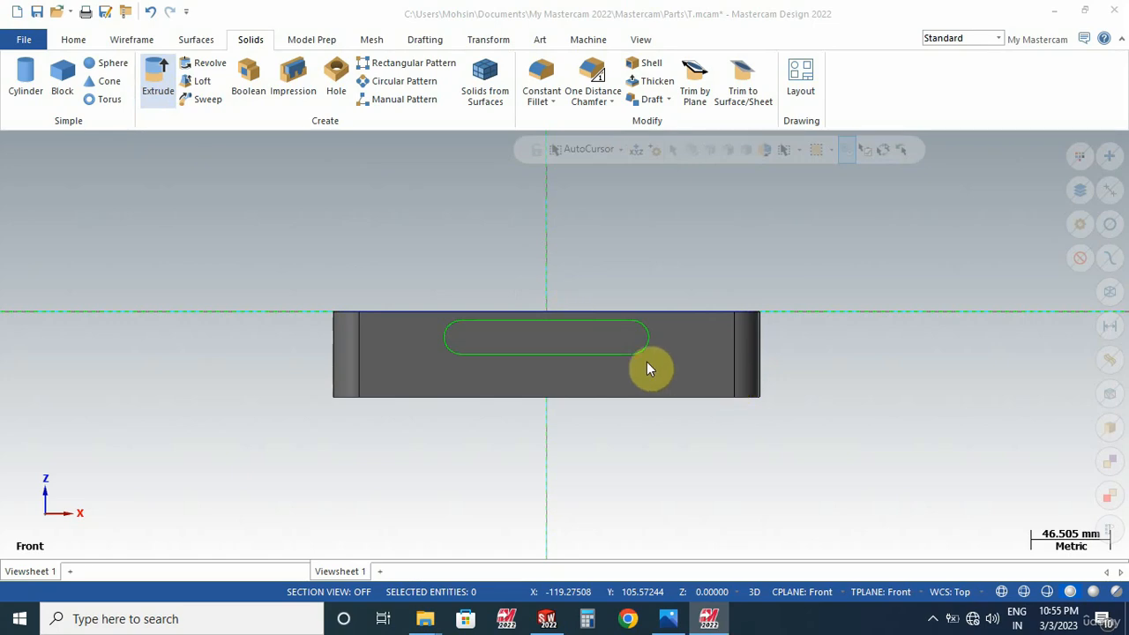
left_click(754, 355)
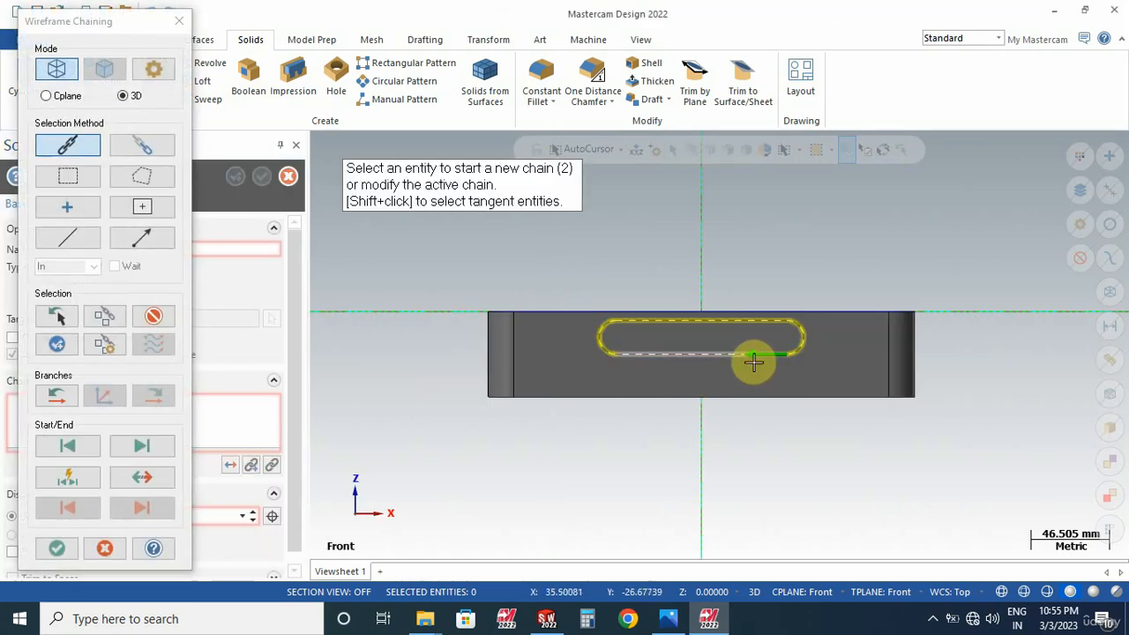
left_click(64, 549)
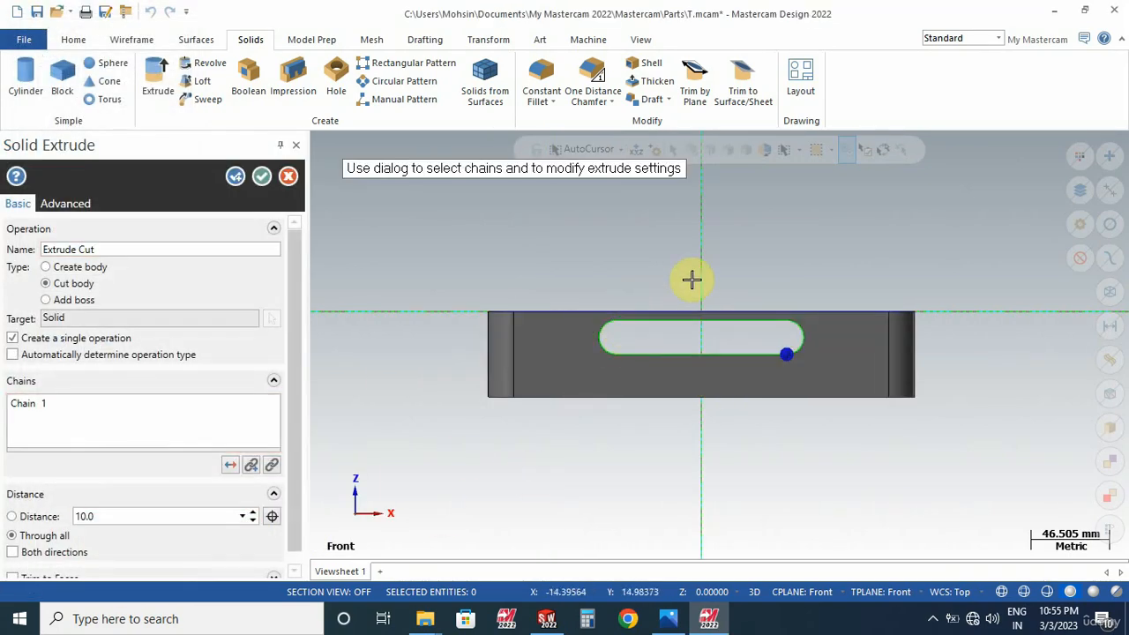
middle_click_drag(746, 249, 729, 351)
scroll(766, 291, "down", 5)
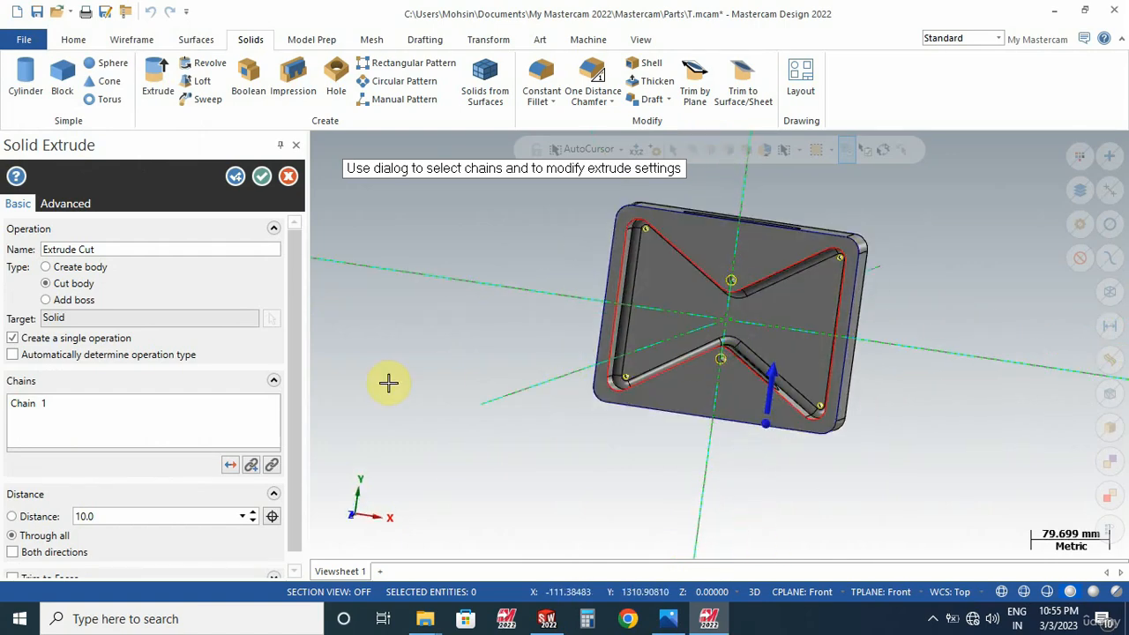
left_click(261, 177)
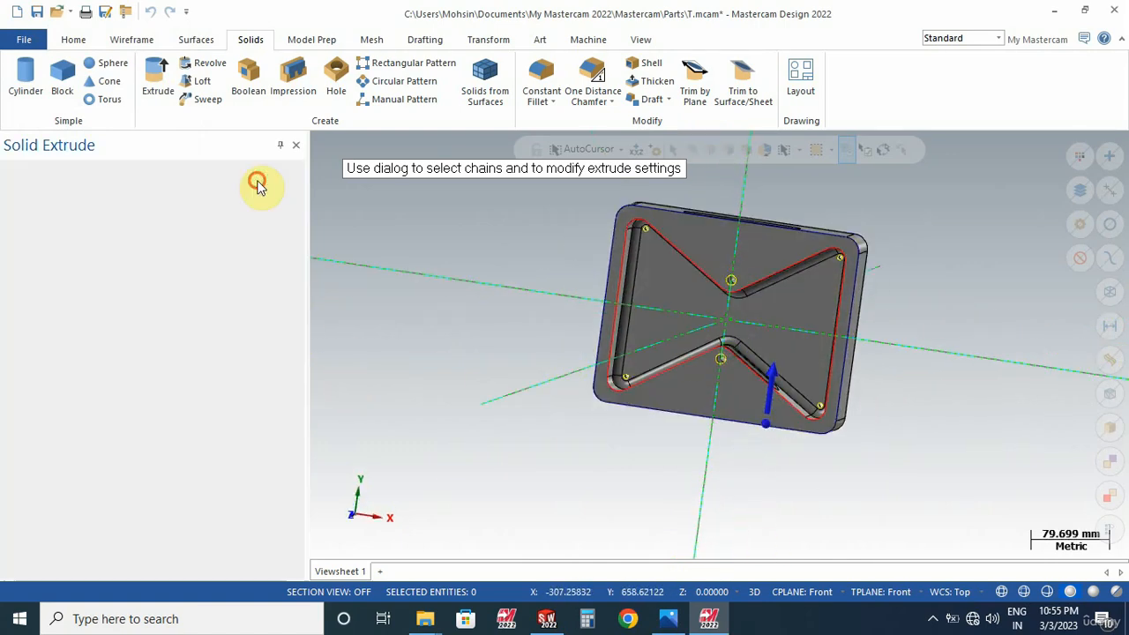
middle_click_drag(511, 448, 441, 327)
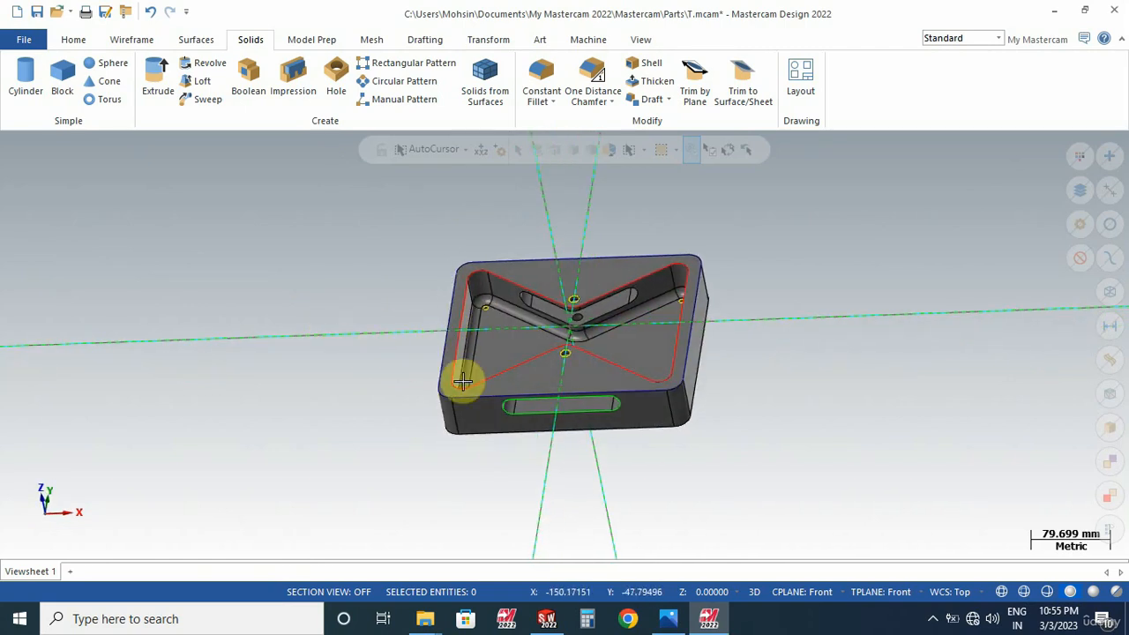
Step: Switch the view and construction plane from Front back to Top
left_click(820, 592)
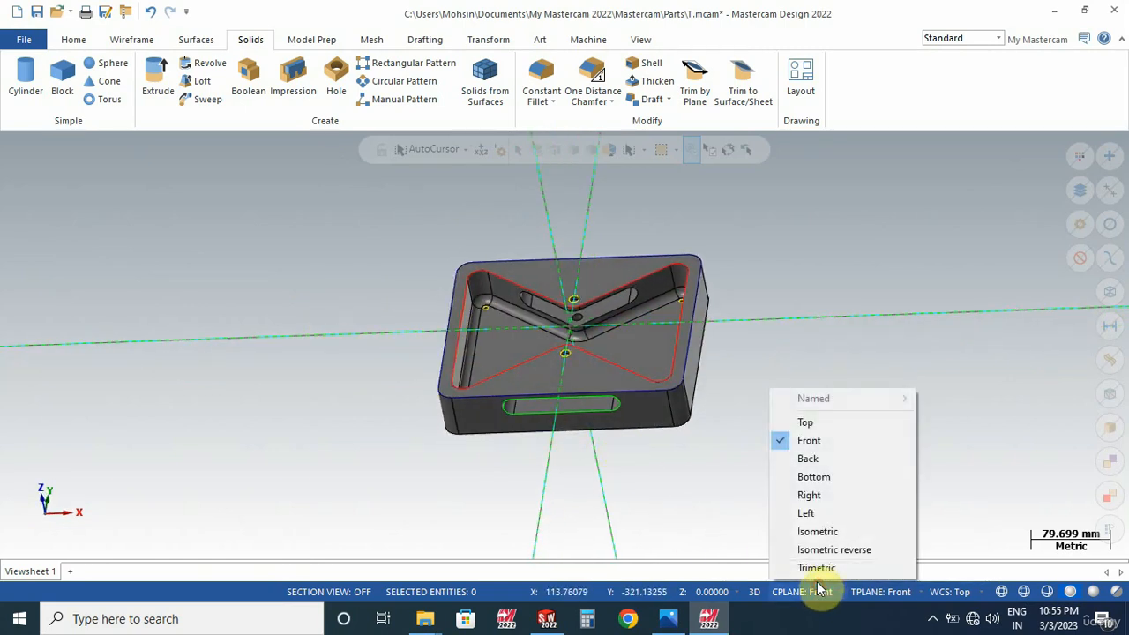
left_click(895, 254)
right_click(894, 282)
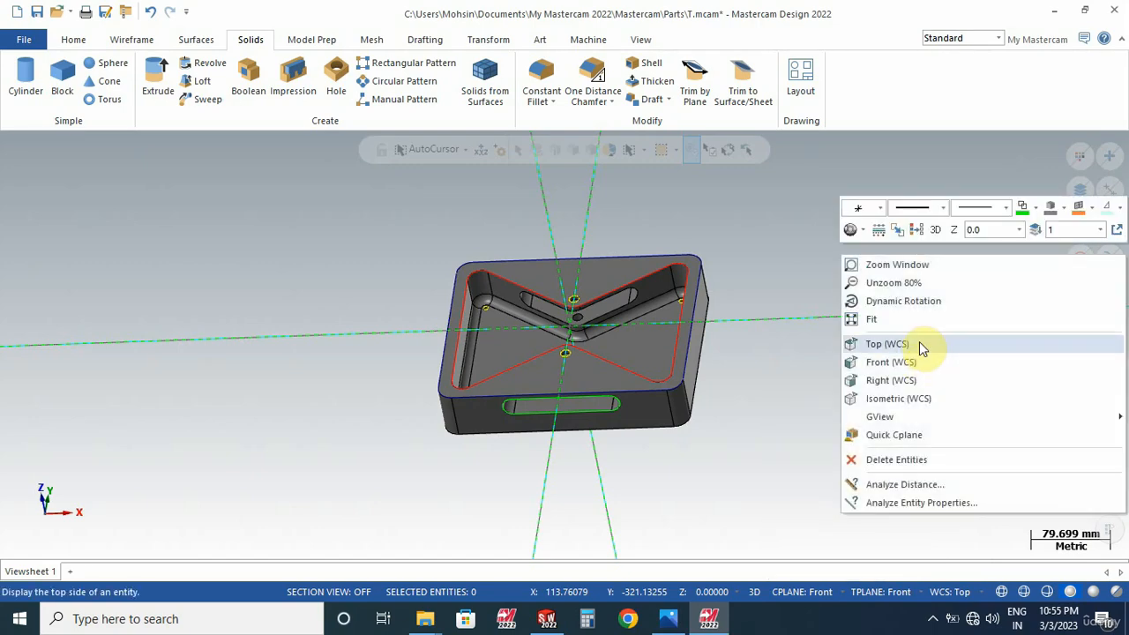
left_click(923, 348)
scroll(925, 352, "down", 3)
middle_click_drag(925, 355, 838, 394)
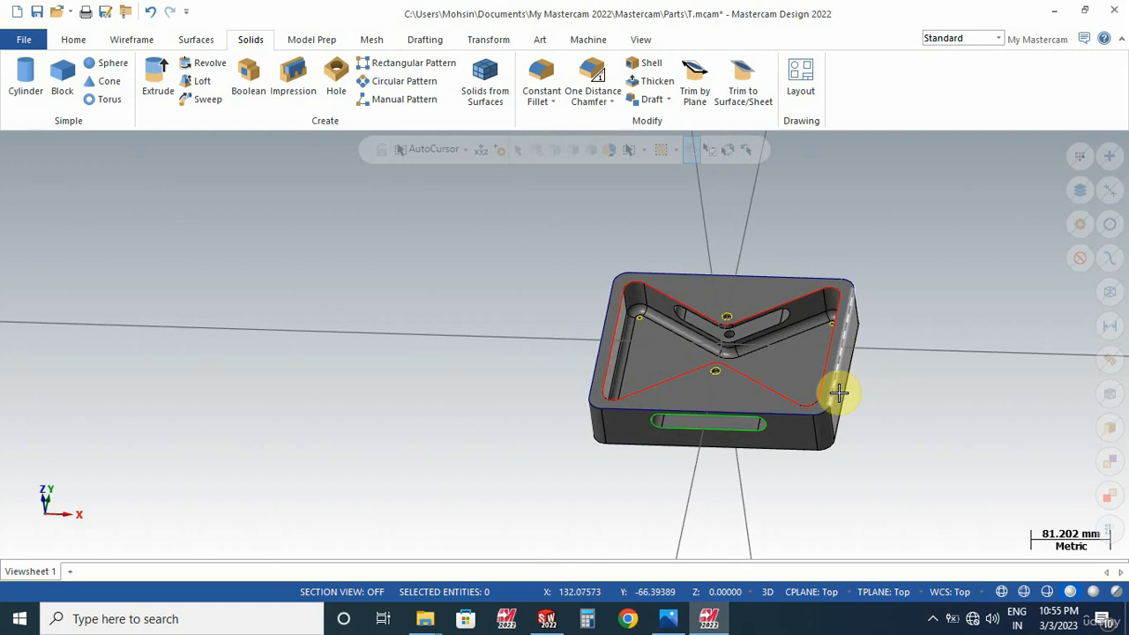